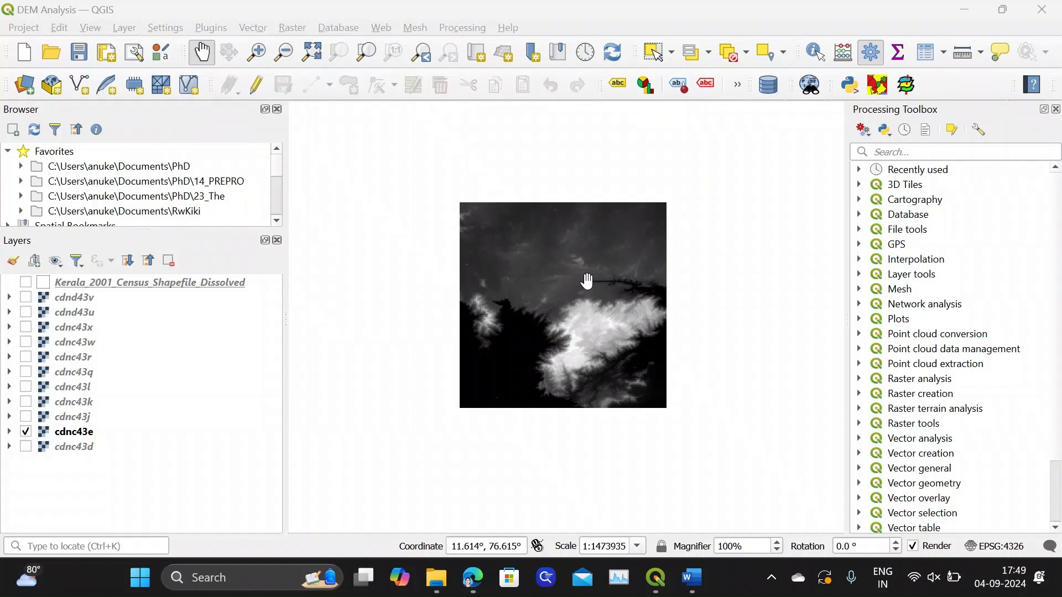
# Find the Fill Sinks (Wang & Liu) tool, open it, and choose cdnc43e as the input DEM
pyautogui.click(905, 154)
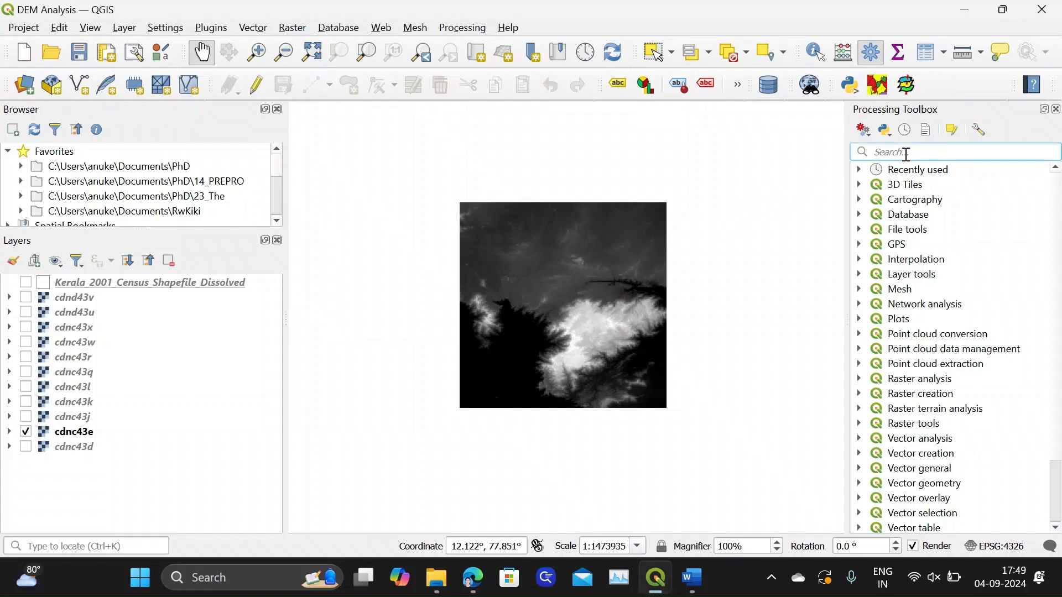
pyautogui.write('sin')
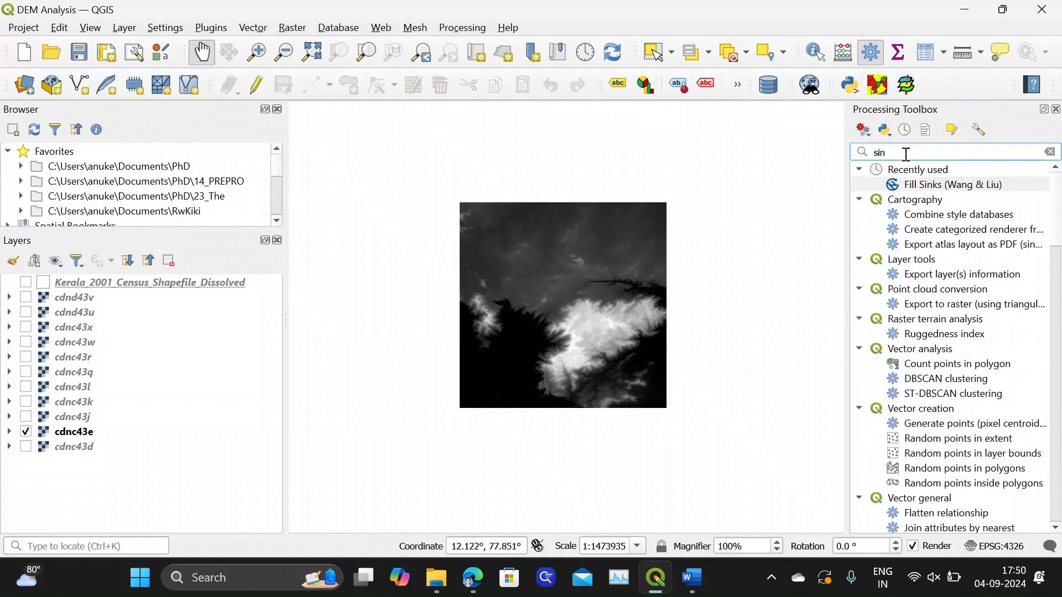
pyautogui.write('ks')
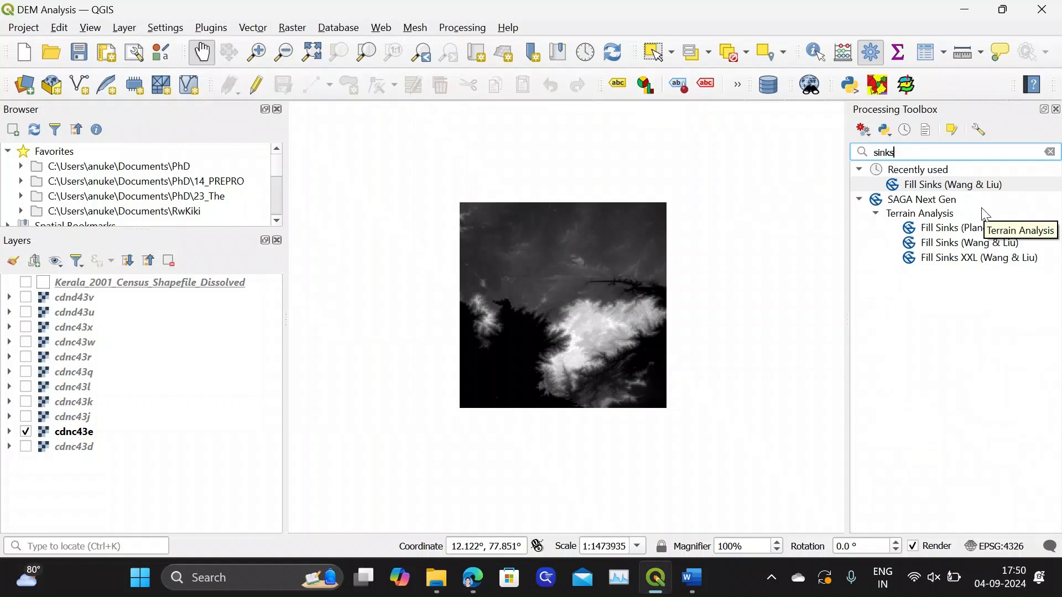
pyautogui.doubleClick(983, 246)
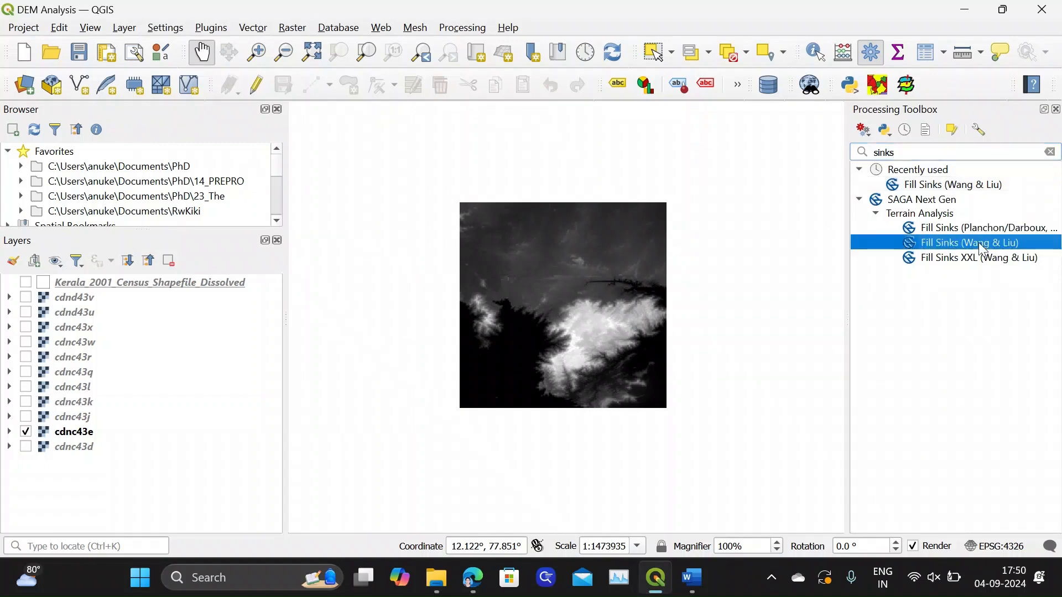
pyautogui.moveTo(496, 215); pyautogui.dragTo(516, 128)
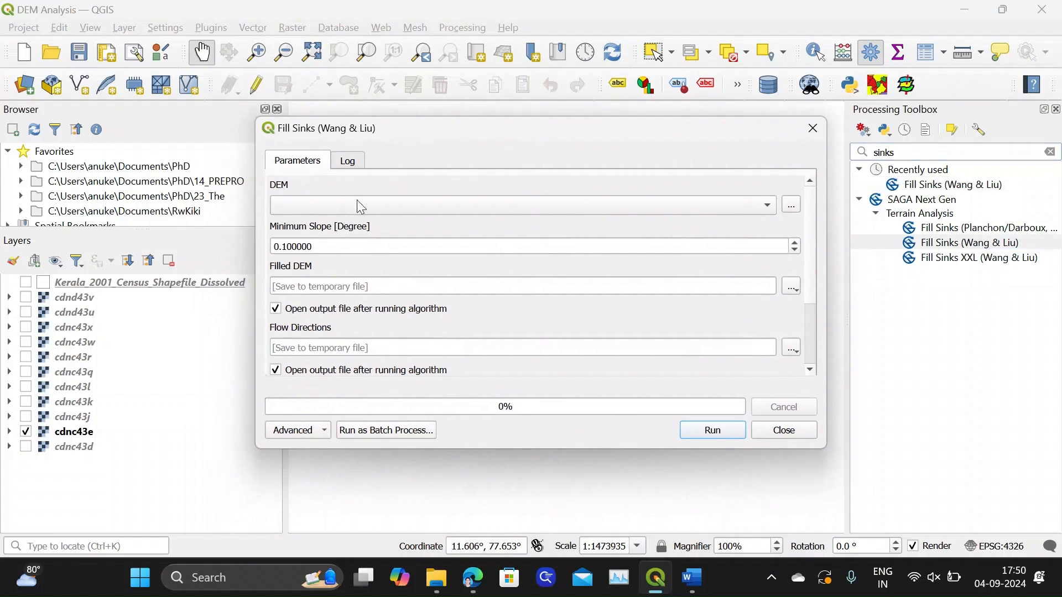
pyautogui.click(299, 205)
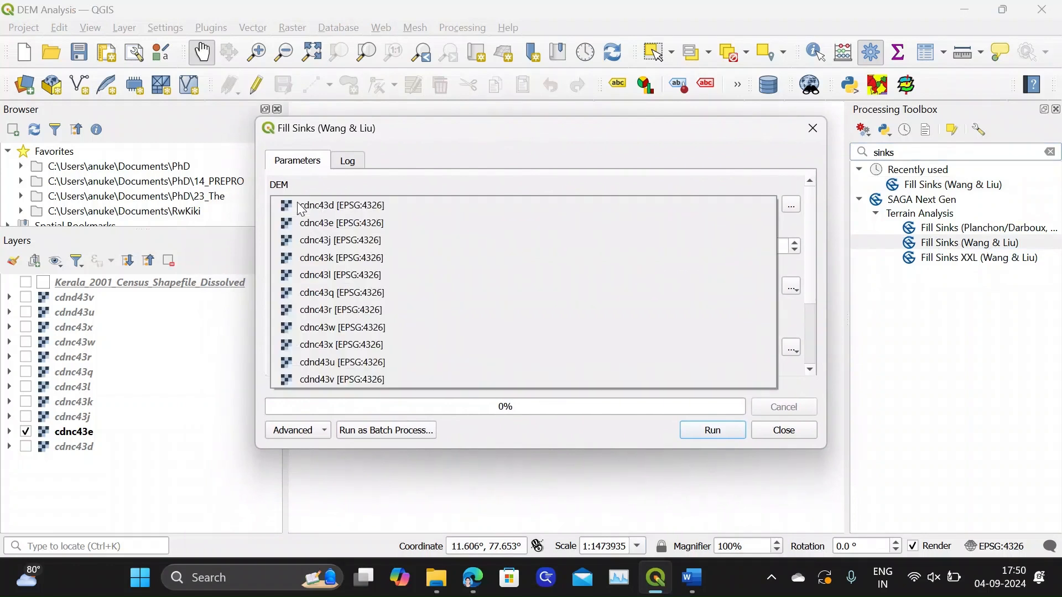
pyautogui.click(323, 224)
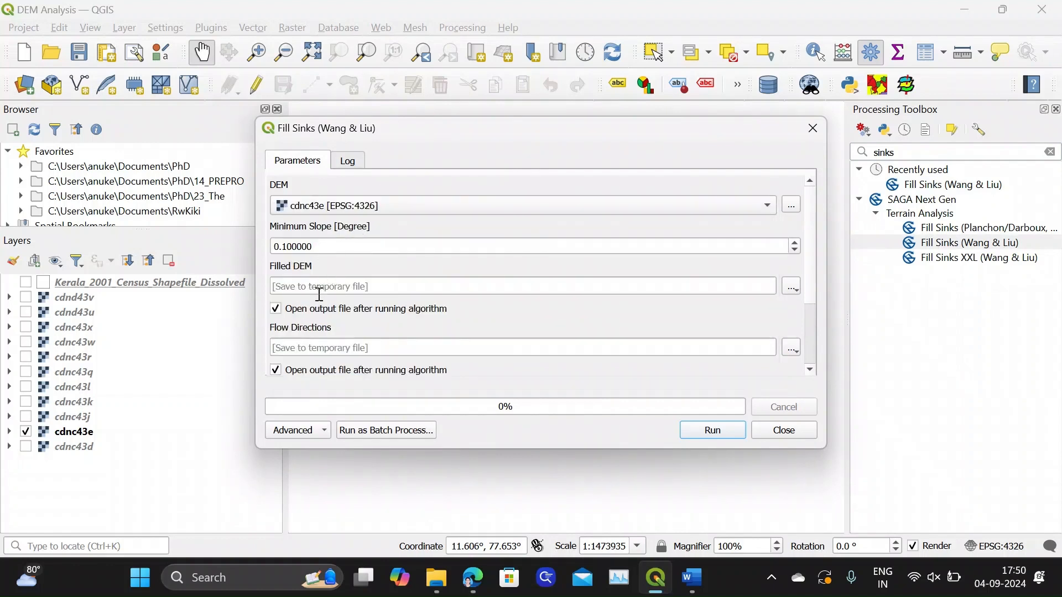
# Turn off opening the Flow Directions and Watershed Basins outputs after the algorithm runs
pyautogui.moveTo(809, 259); pyautogui.dragTo(813, 289)
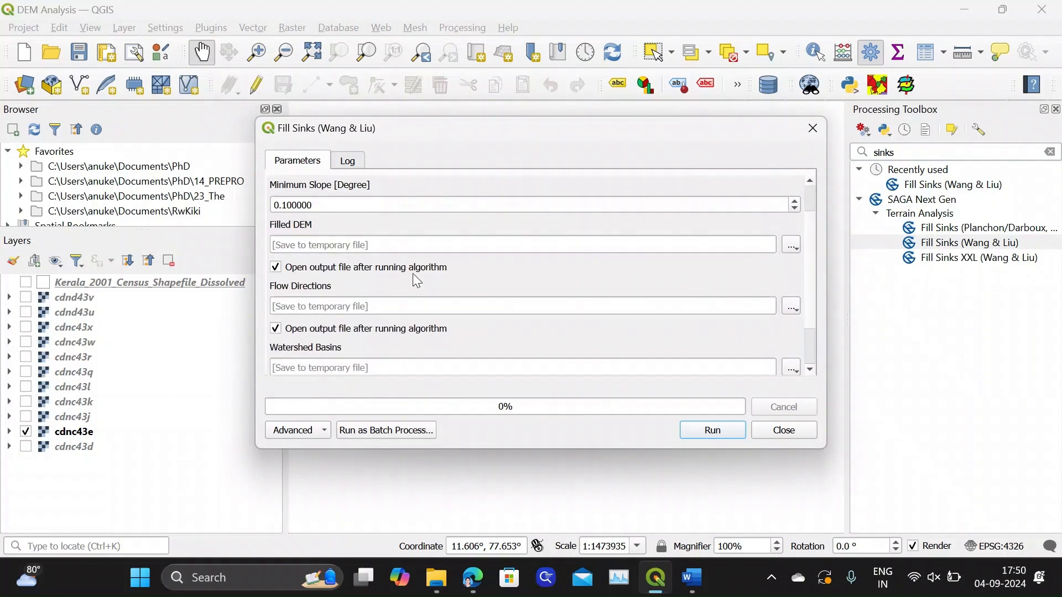
pyautogui.click(284, 332)
pyautogui.moveTo(811, 290); pyautogui.dragTo(815, 334)
pyautogui.click(275, 334)
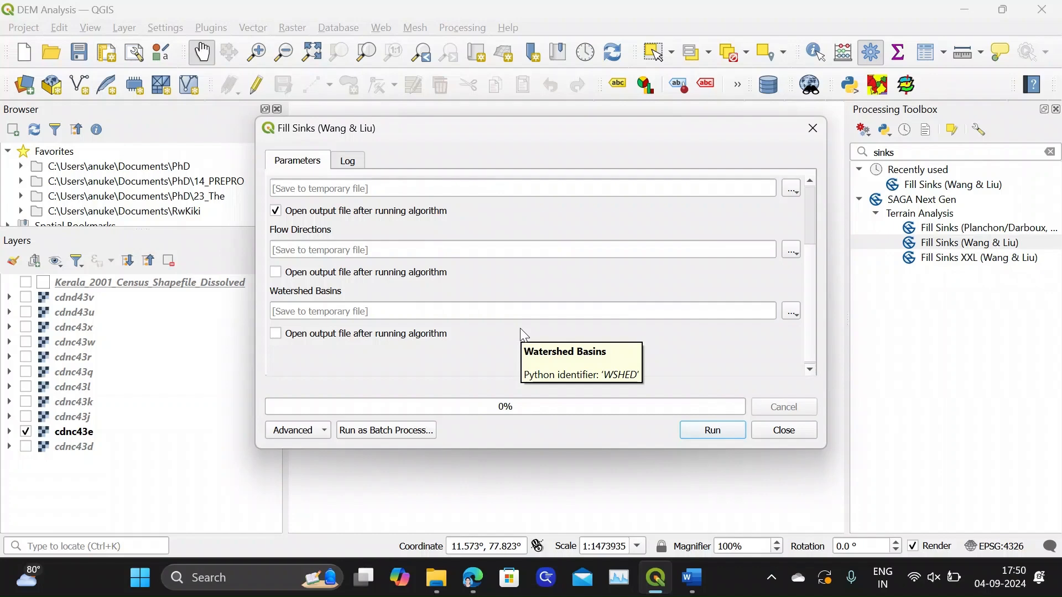
pyautogui.scroll(2, 816, 303)
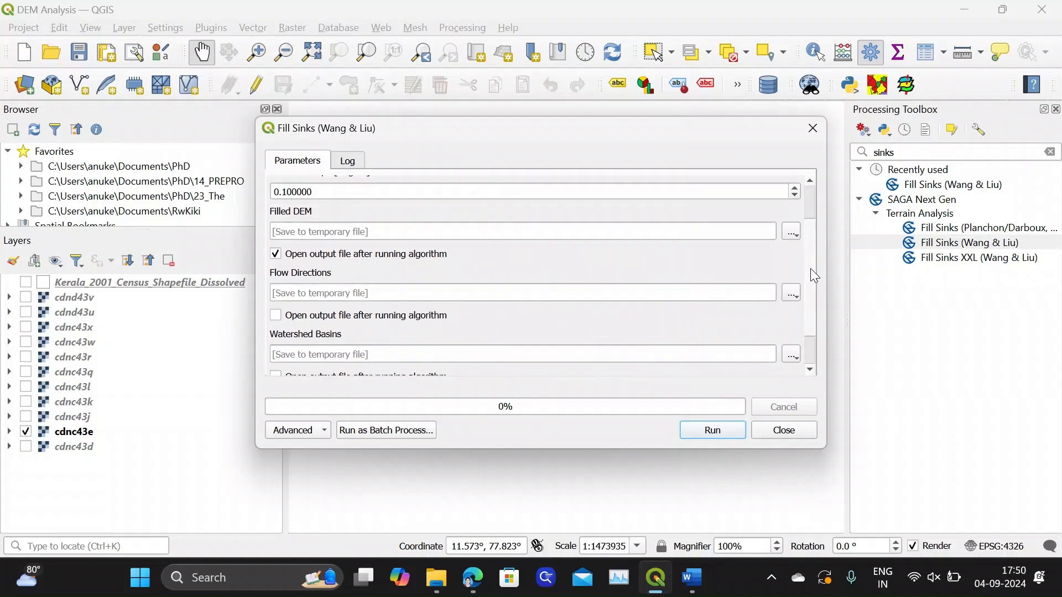
# Run Fill Sinks on the DEM and close the tool once it completes
pyautogui.click(730, 437)
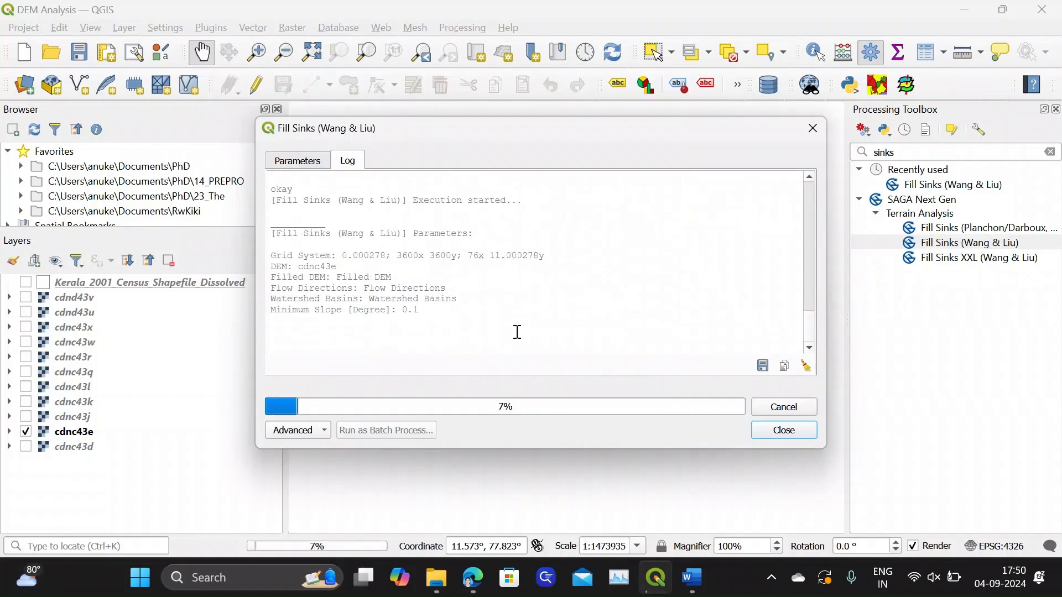
pyautogui.moveTo(809, 299); pyautogui.dragTo(812, 264)
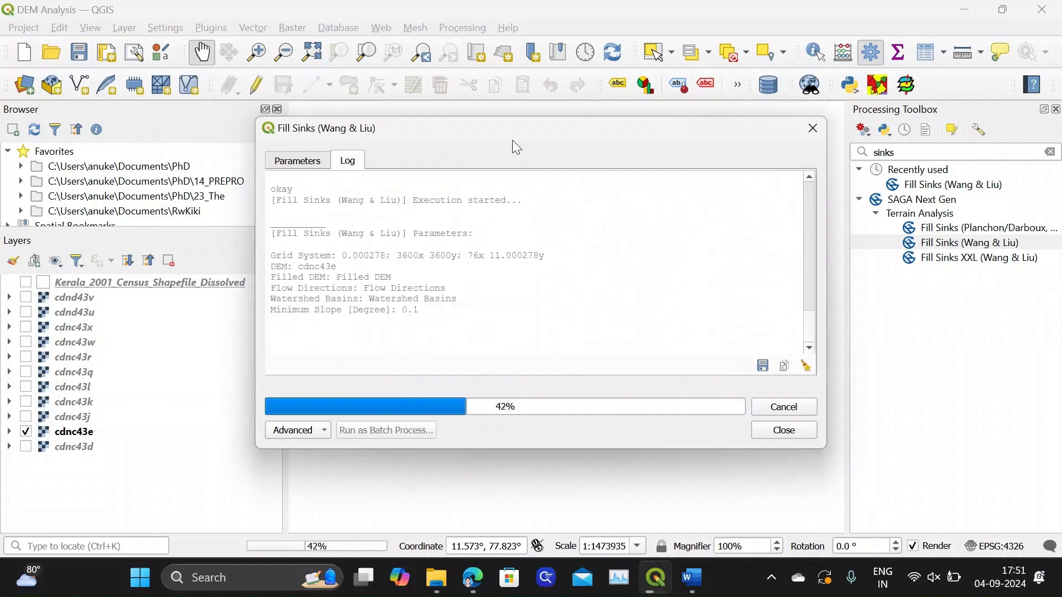
pyautogui.moveTo(513, 141); pyautogui.dragTo(512, 127)
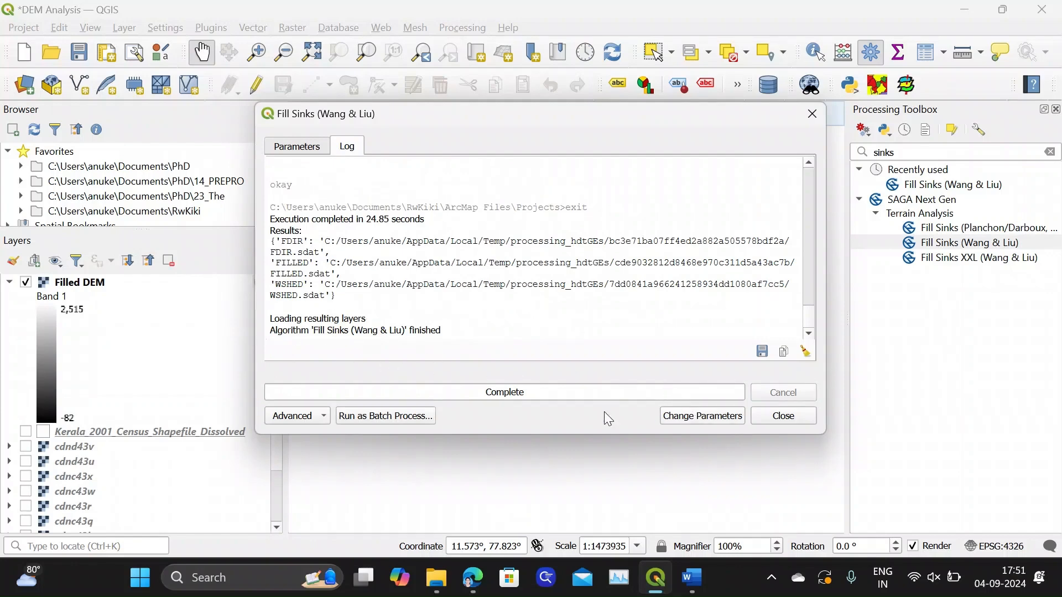
pyautogui.click(785, 417)
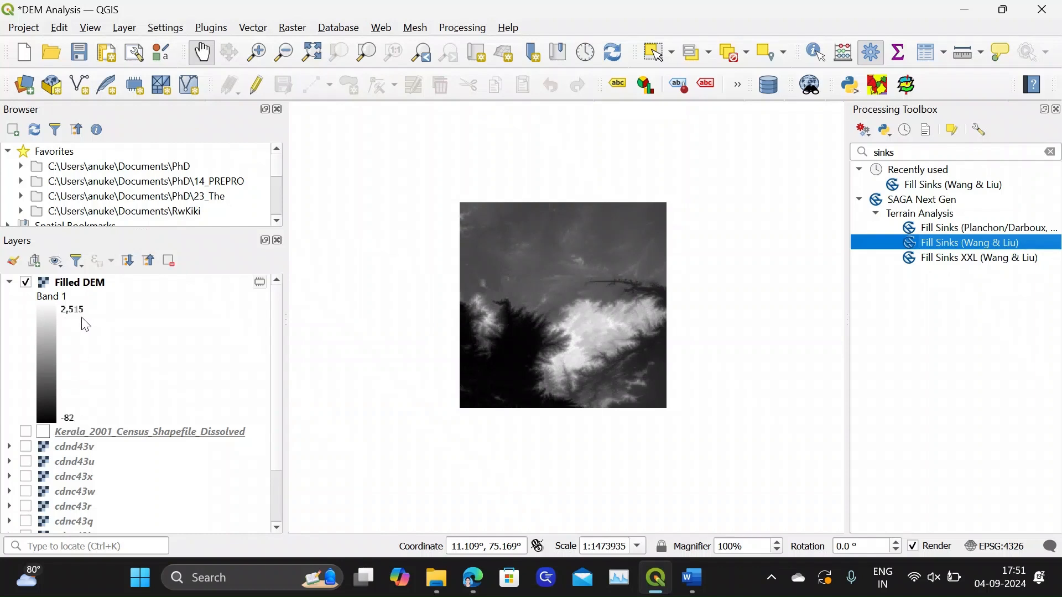
# Export the temporary Filled DEM layer as a GeoTIFF named FilledDEM in the Layers folder, adding it to the map
pyautogui.click(9, 282)
pyautogui.click(79, 287)
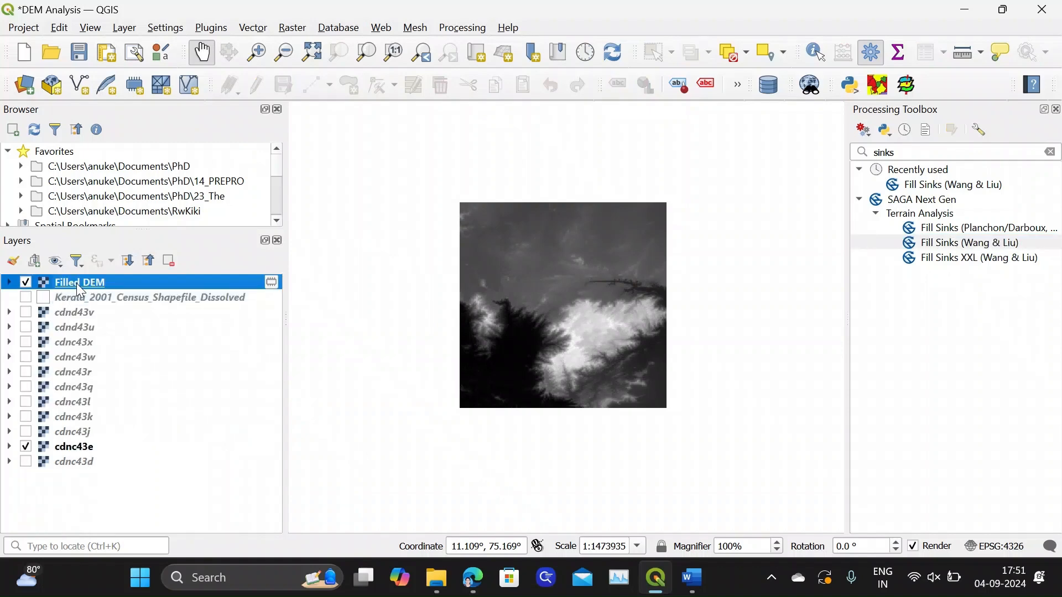
pyautogui.rightClick(77, 282)
pyautogui.moveTo(331, 278)
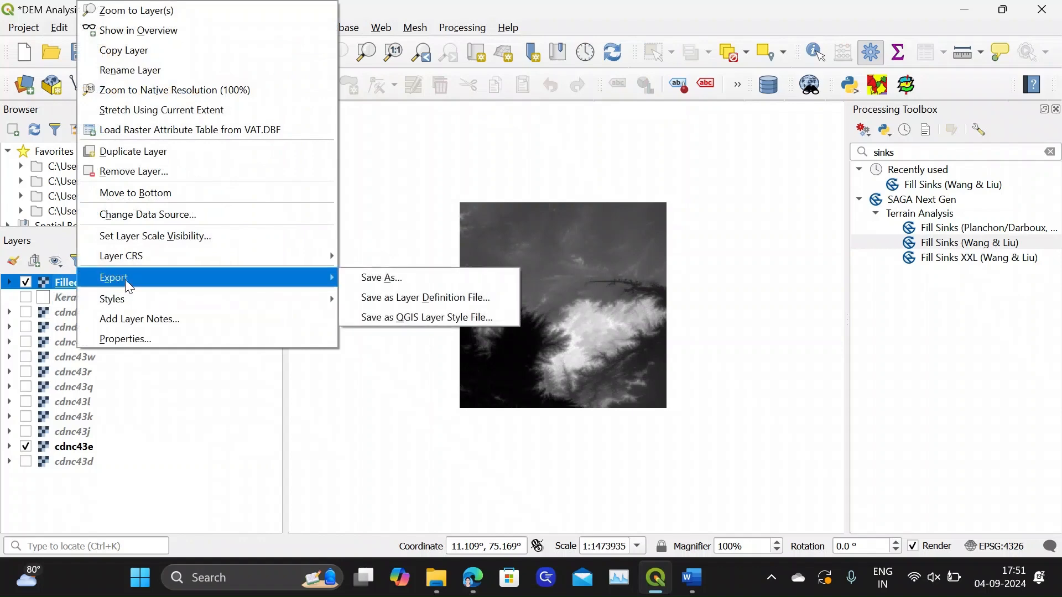
pyautogui.click(375, 277)
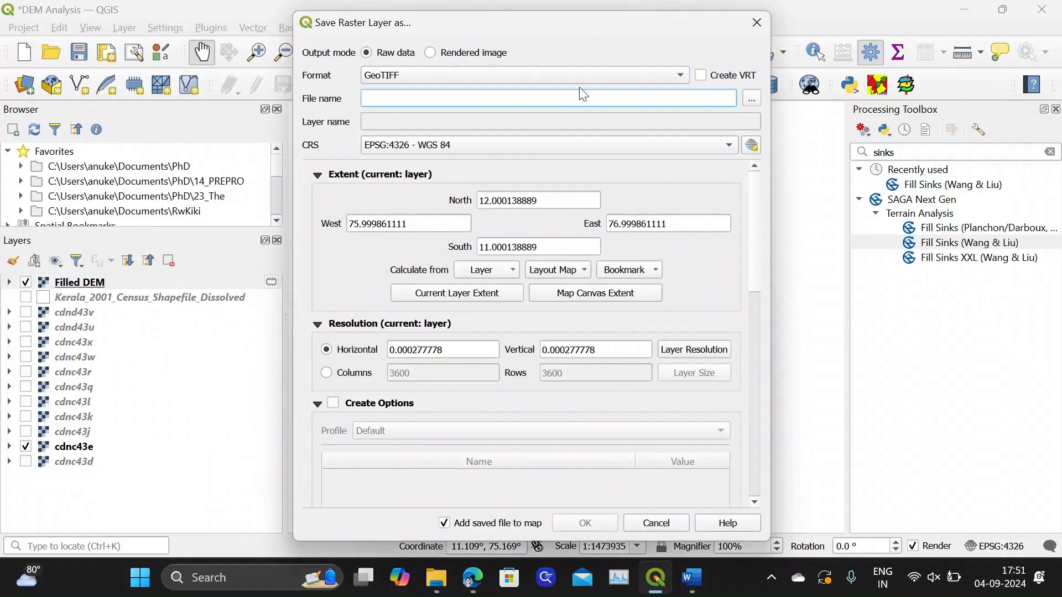
pyautogui.click(752, 101)
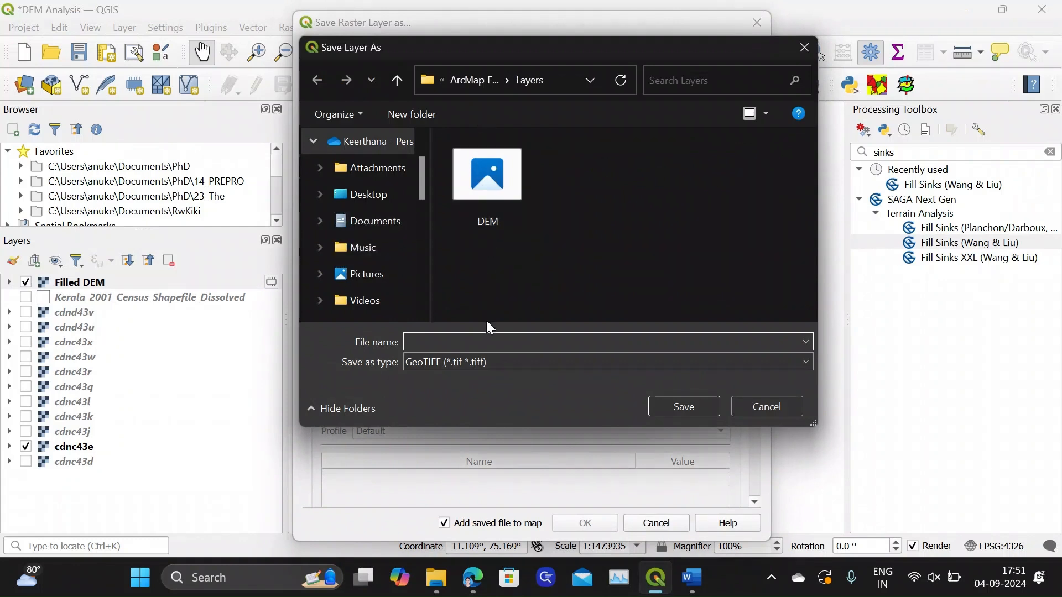
pyautogui.write('F')
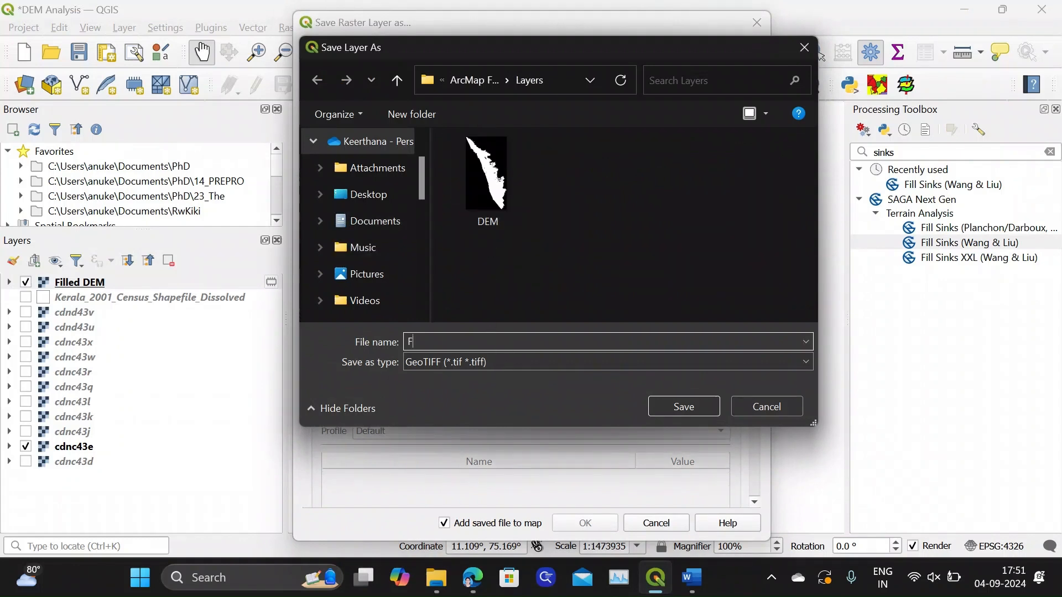
pyautogui.write('illedDEM')
pyautogui.click(681, 410)
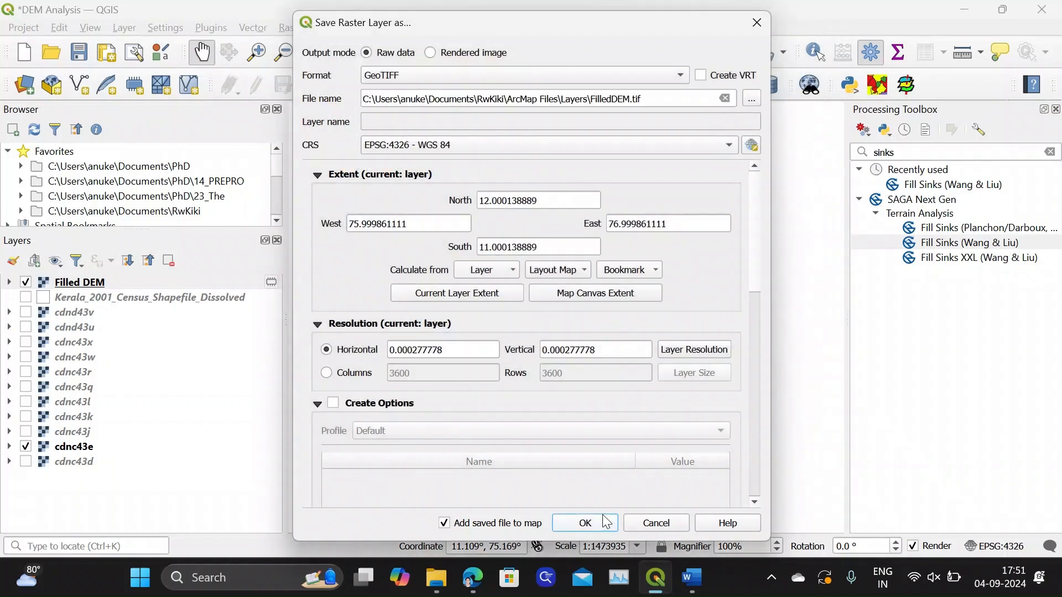
pyautogui.click(585, 522)
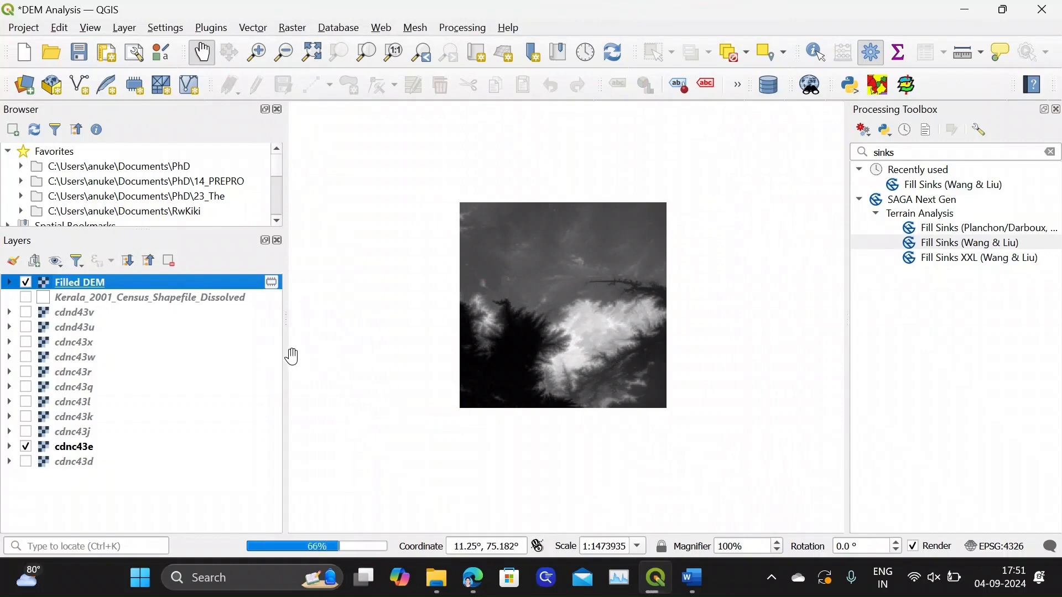
# Remove the temporary Filled DEM layer from the project and dismiss the export message
pyautogui.click(10, 283)
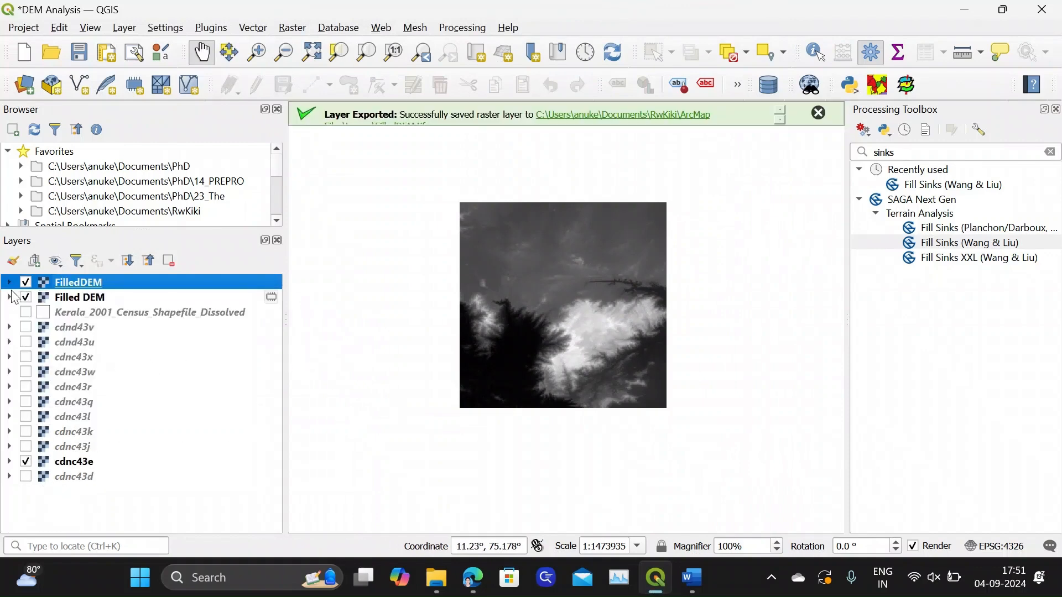
pyautogui.click(69, 297)
pyautogui.rightClick(67, 297)
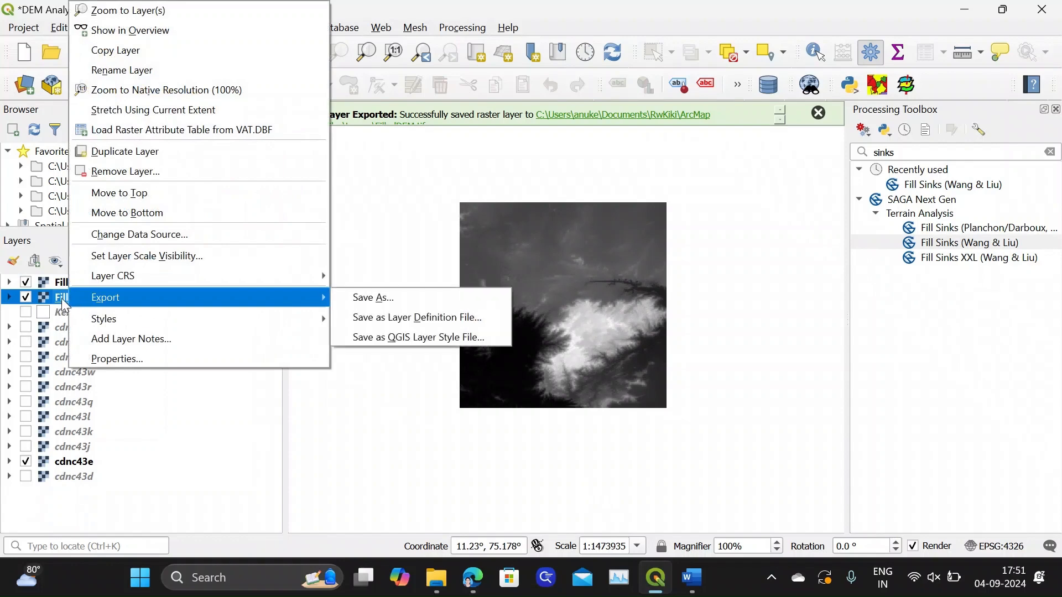
pyautogui.click(125, 172)
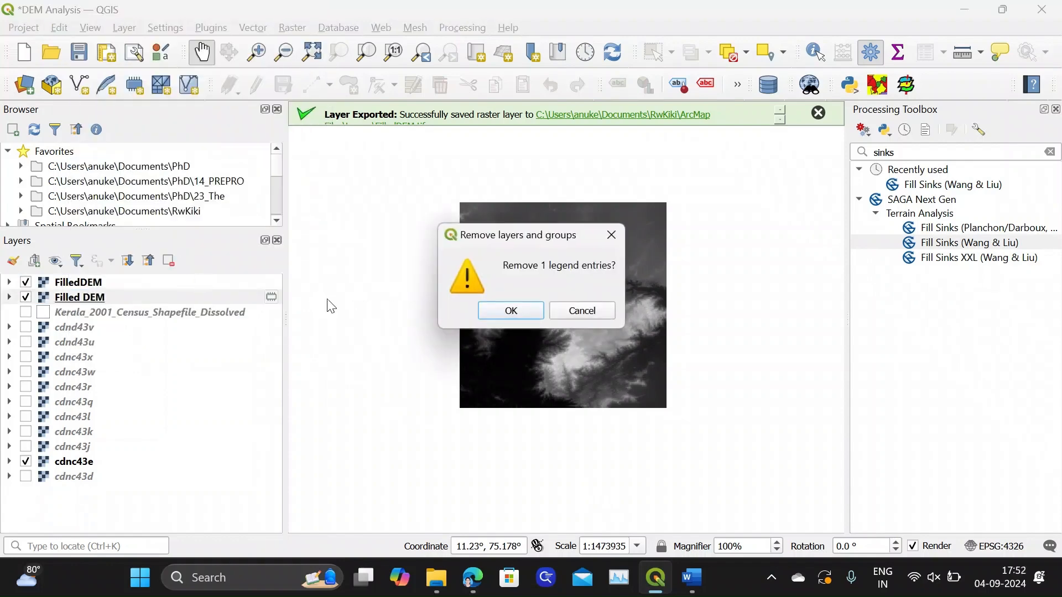
pyautogui.click(524, 311)
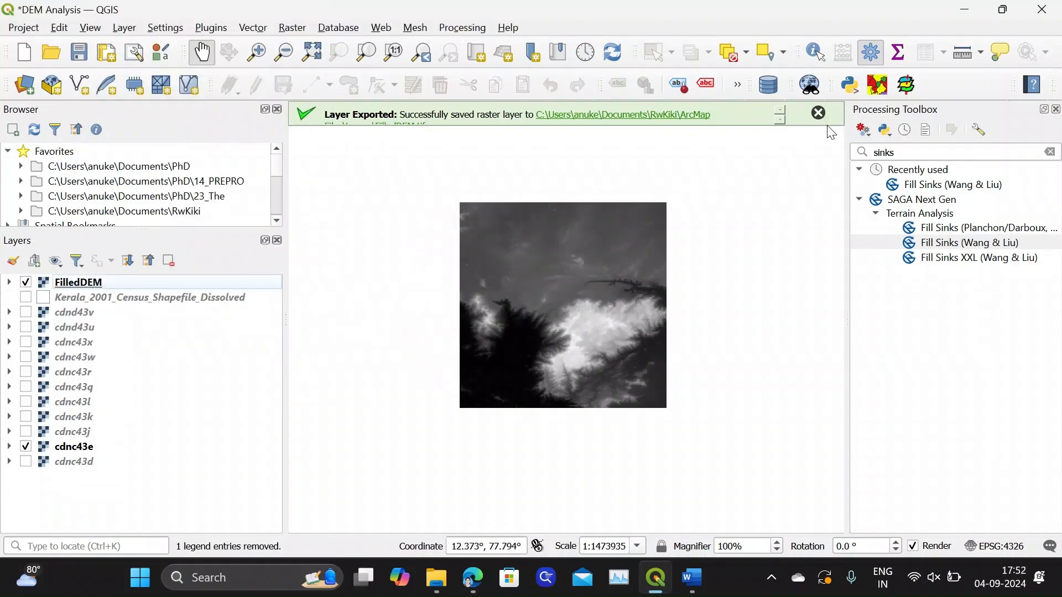
pyautogui.click(820, 115)
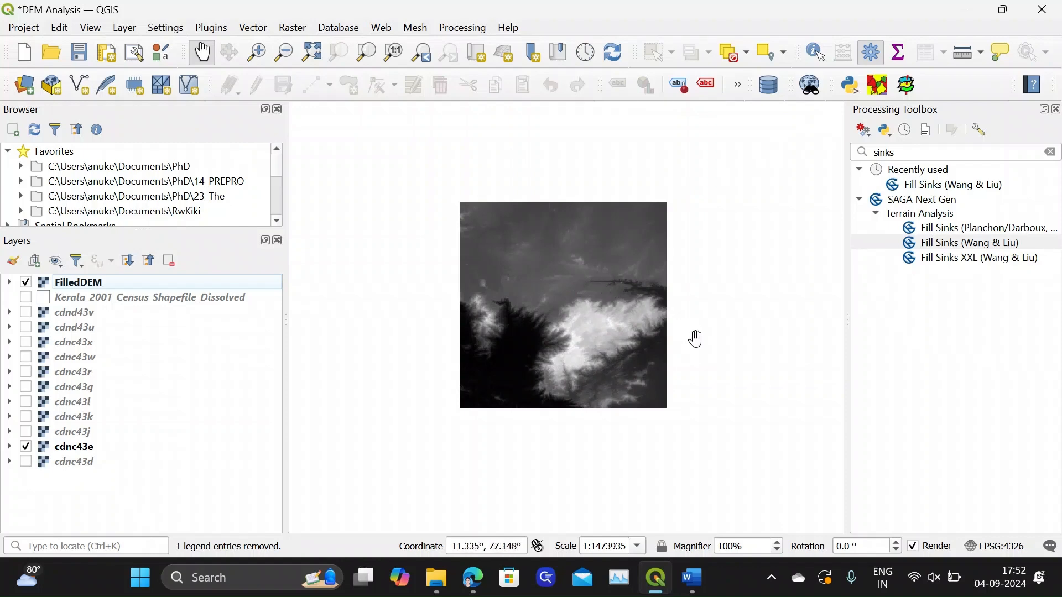
# Switch to the Word document, read the definitions of aspect, hillshade, roughness, slope and TPI, and return to QGIS
pyautogui.click(692, 577)
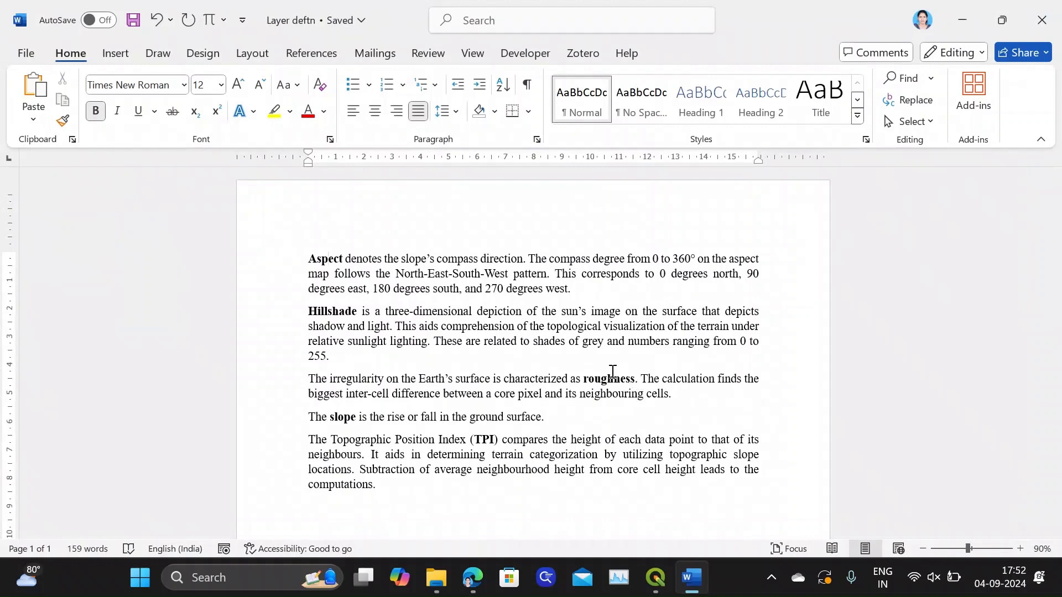
pyautogui.click(310, 259)
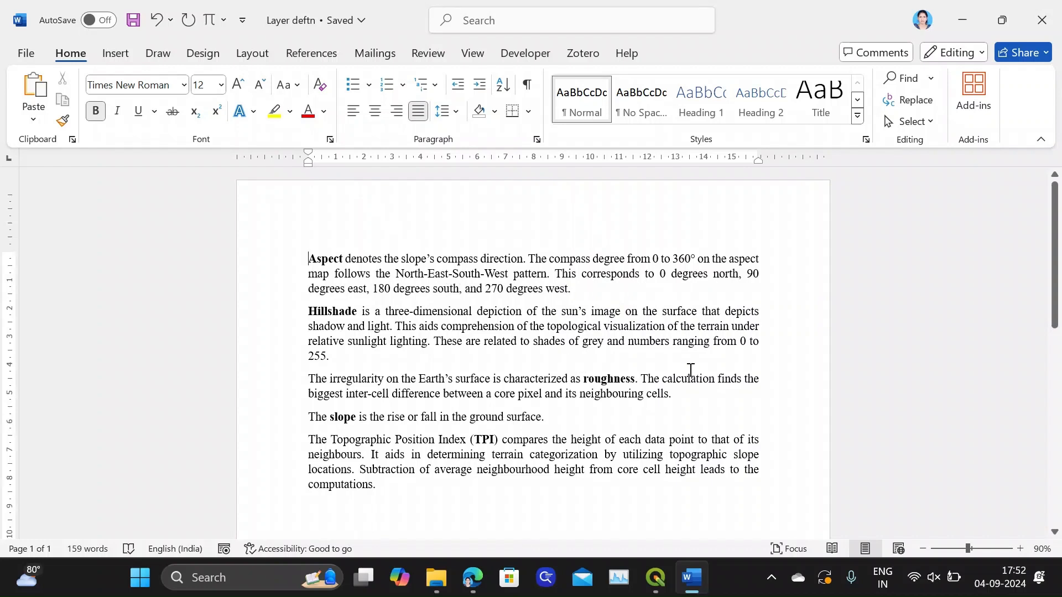
pyautogui.click(656, 577)
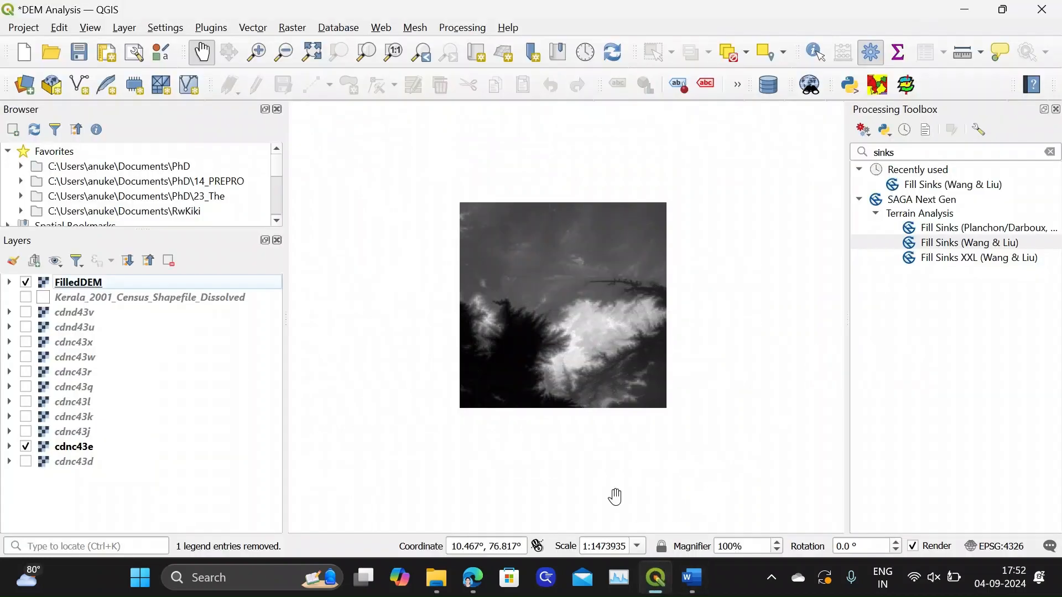
# Open the Aspect analysis for the FilledDEM raster and set its output file to Aspect_e.sdat in the Layers folder
pyautogui.click(294, 30)
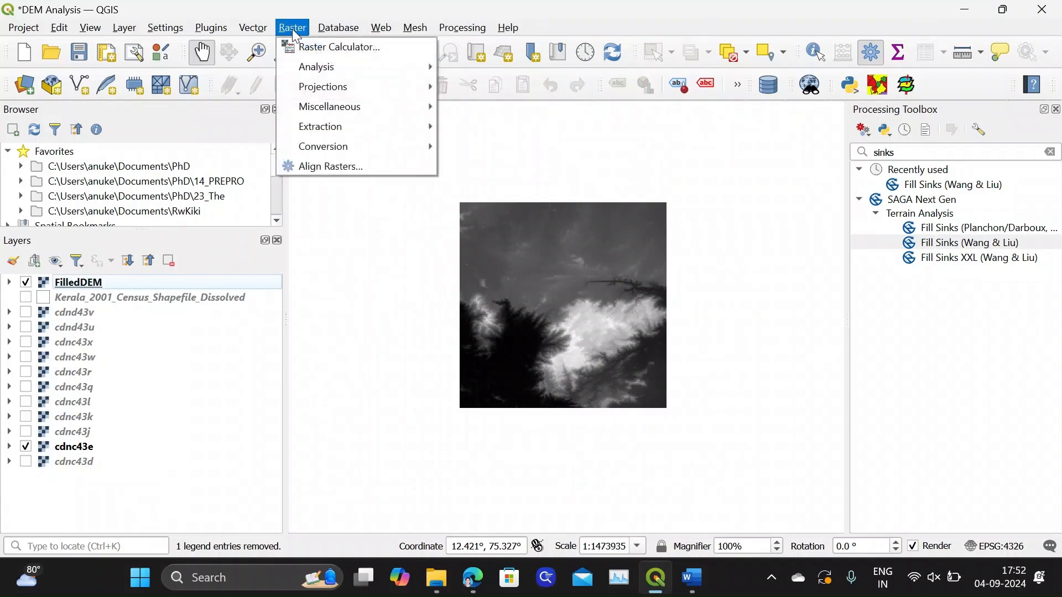
pyautogui.moveTo(297, 75)
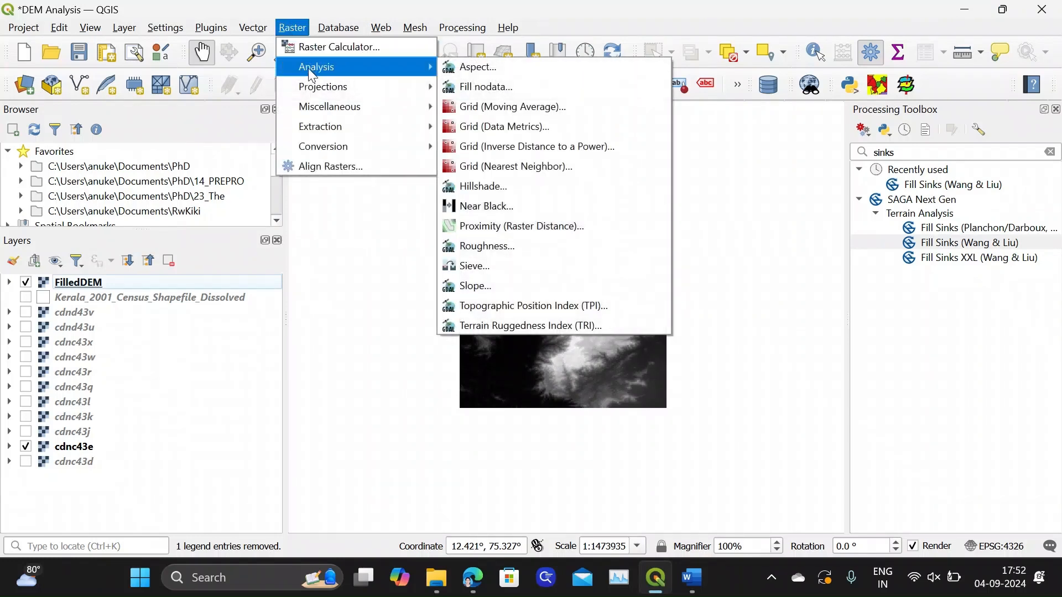
pyautogui.click(486, 67)
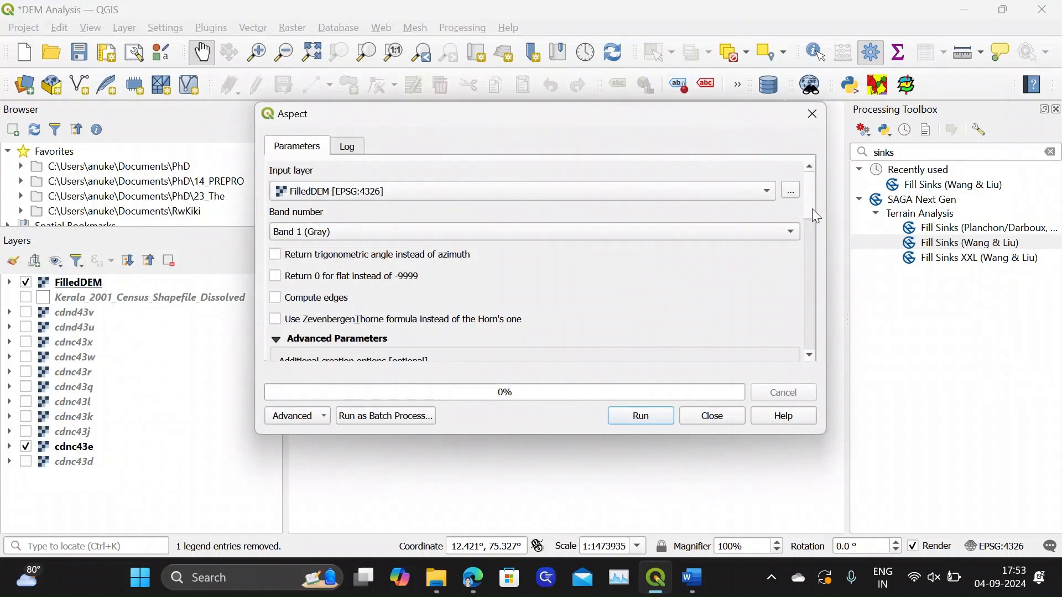
pyautogui.scroll(-5, 812, 208)
pyautogui.scroll(-4, 808, 287)
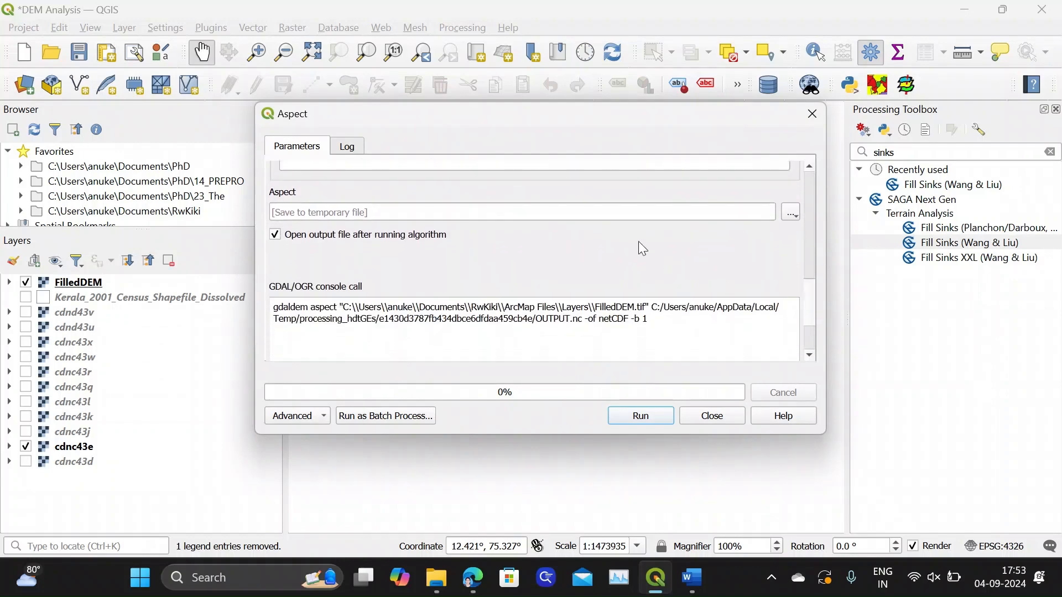
pyautogui.click(791, 212)
pyautogui.click(806, 250)
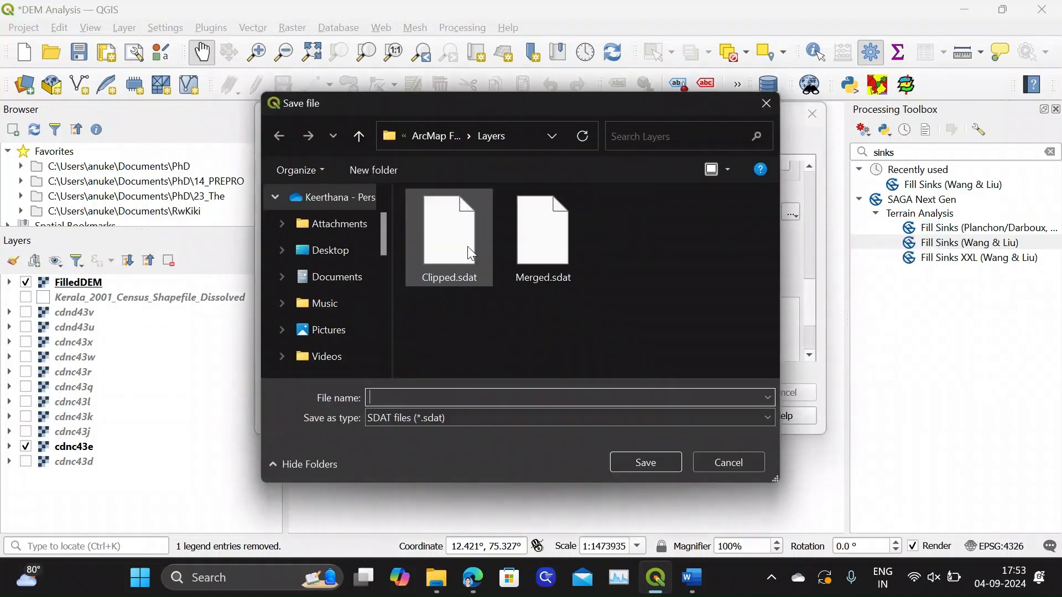
pyautogui.write('Aso')
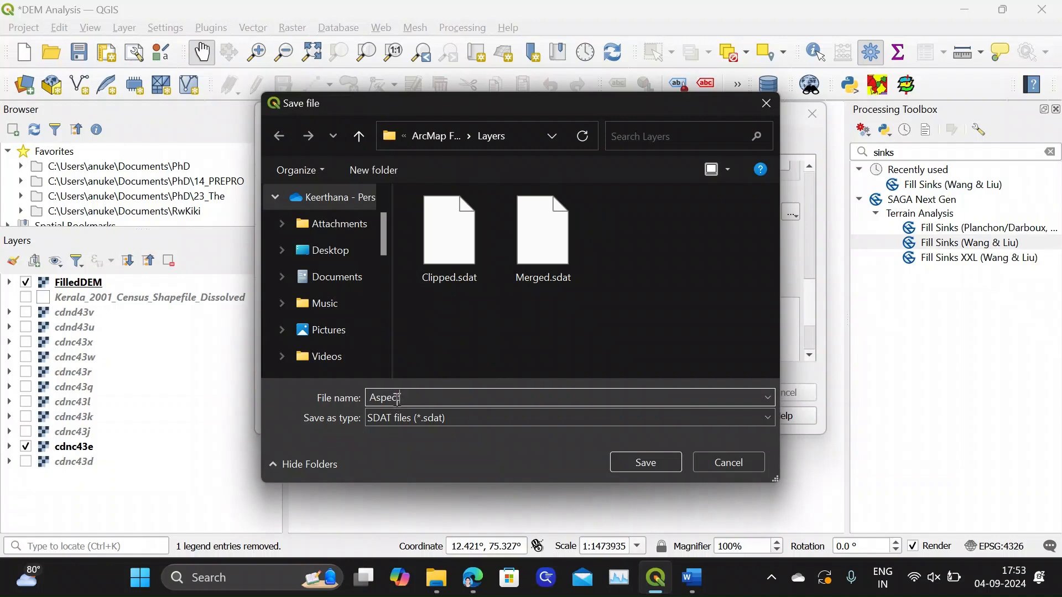
pyautogui.write('ect_e')
pyautogui.click(648, 458)
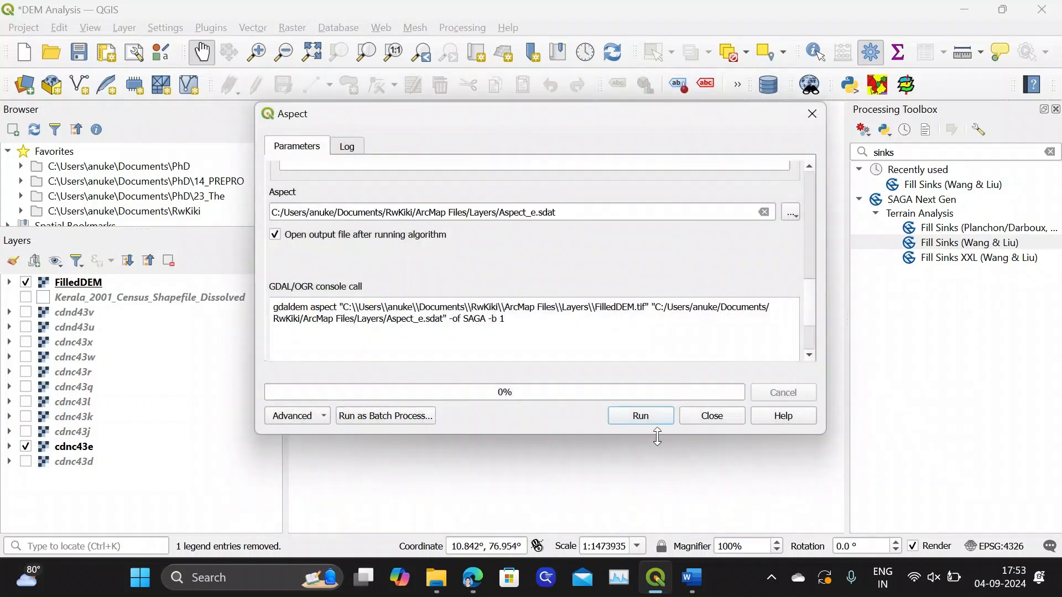
# Run Aspect, close the tool once it completes, view the Aspect_e legend's value range and collapse the legend
pyautogui.click(650, 416)
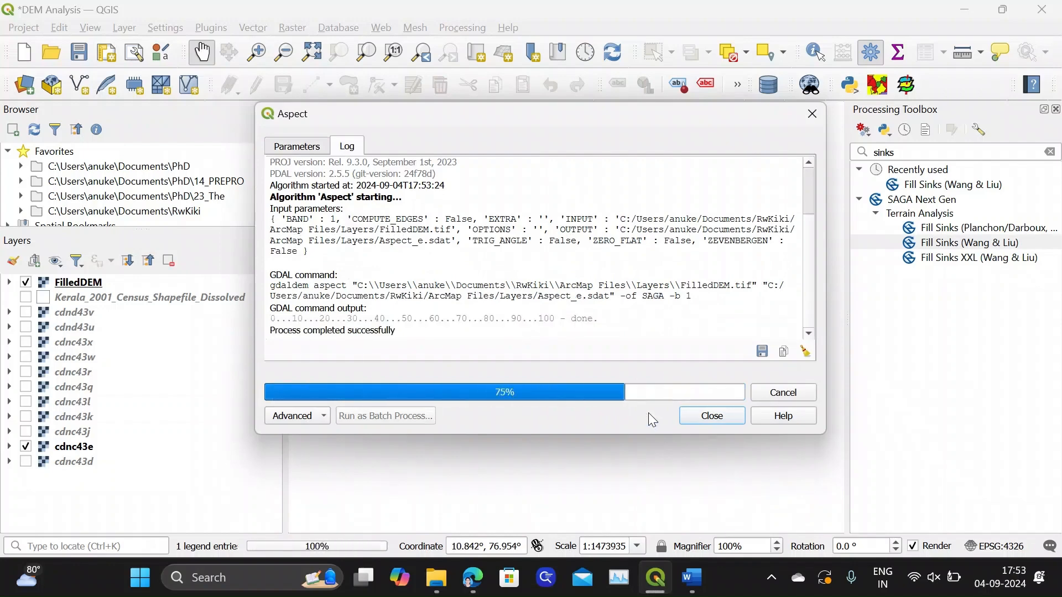
pyautogui.click(712, 419)
pyautogui.click(9, 283)
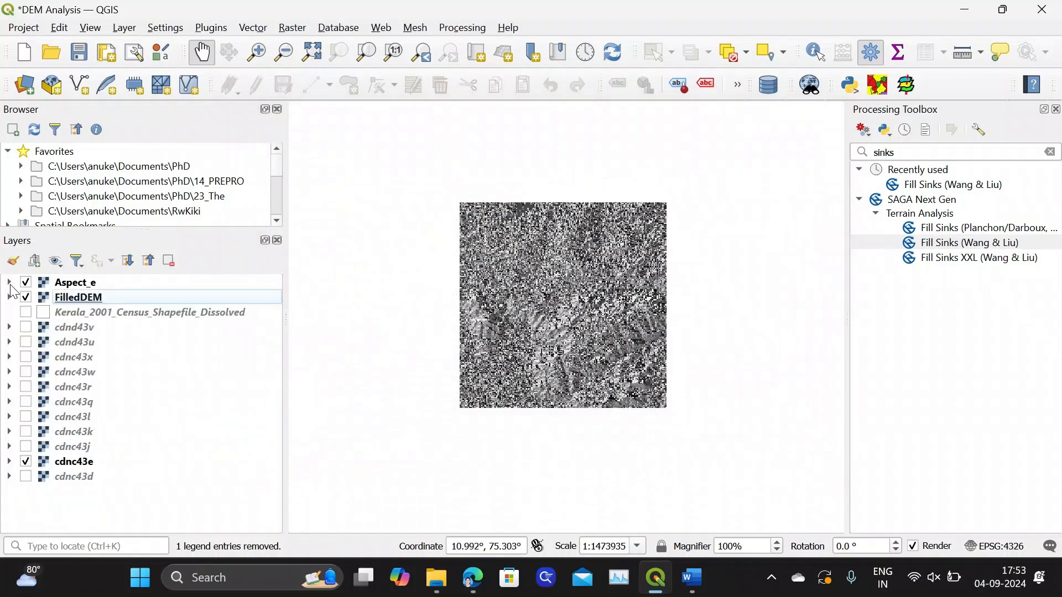
pyautogui.click(9, 283)
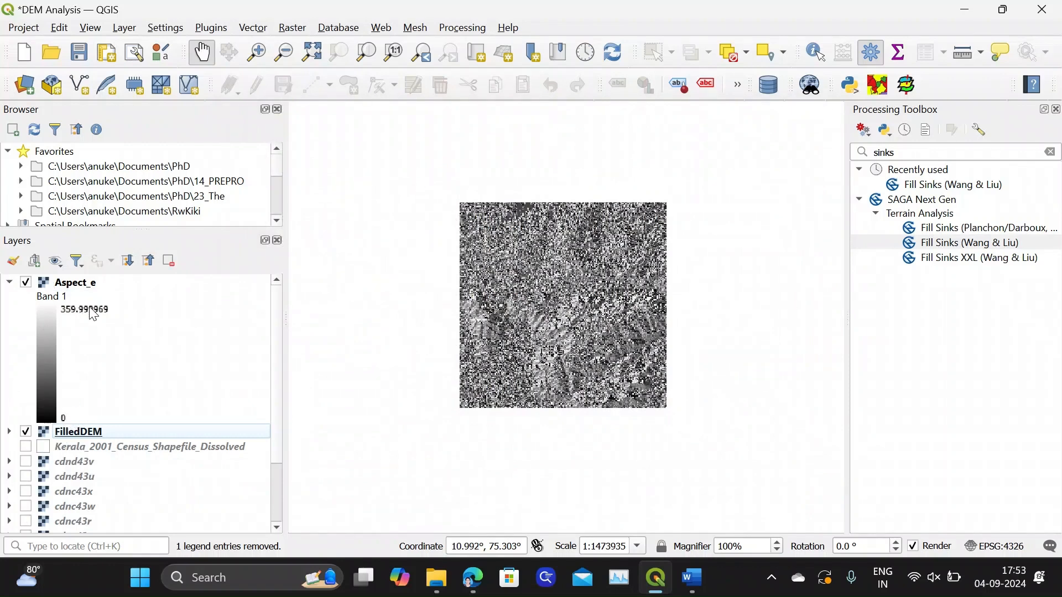
pyautogui.click(10, 283)
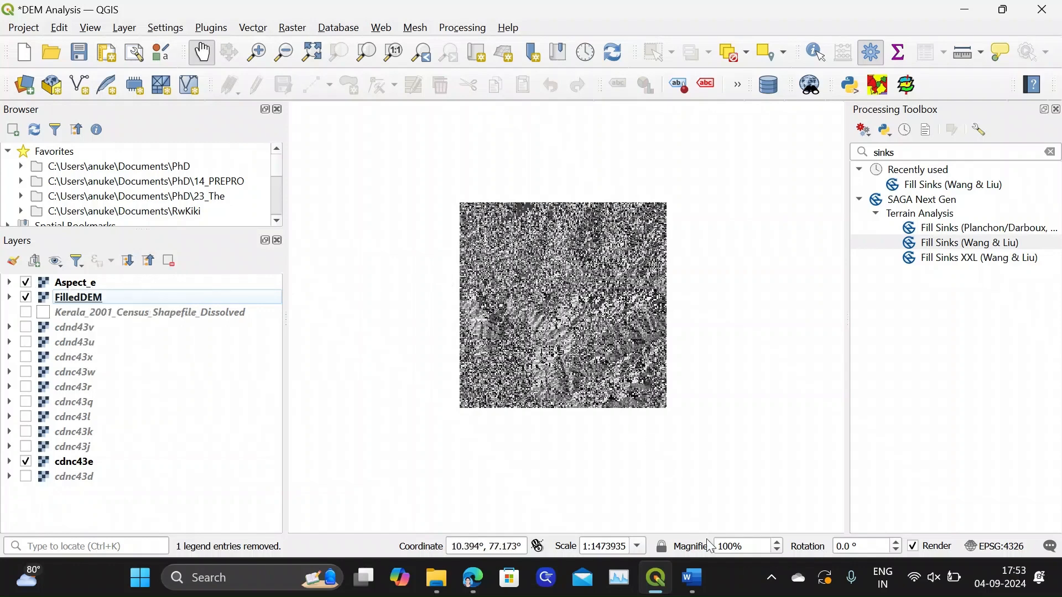
# Switch to the Word document, read the definitions of aspect and hillshade, and return to QGIS
pyautogui.click(702, 588)
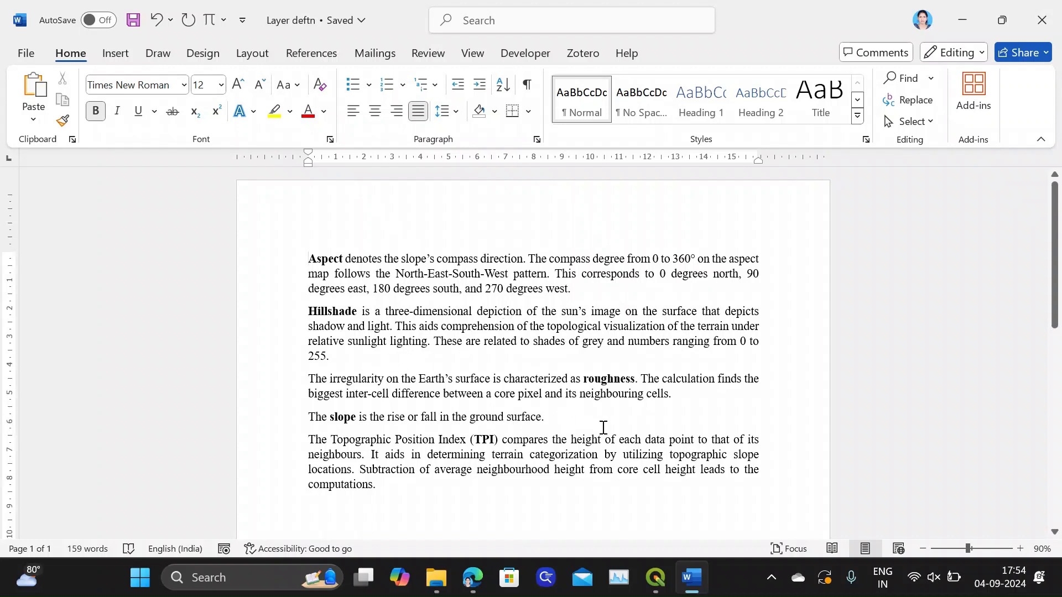
pyautogui.click(654, 578)
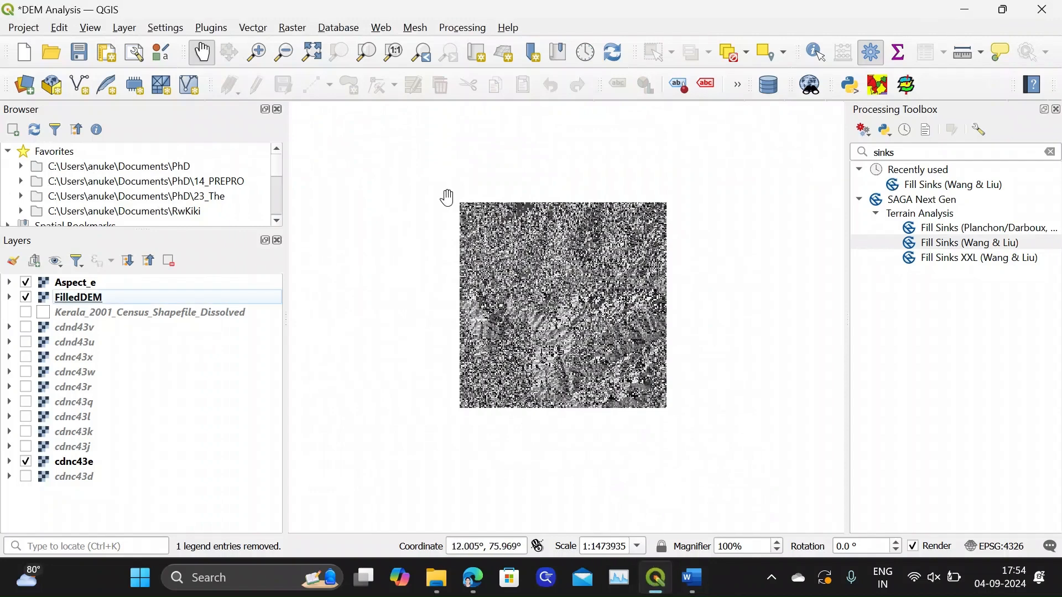
# Open the Hillshade analysis with FilledDEM as input and Band 1 (Gray), keeping the default light and shading parameters
pyautogui.click(298, 30)
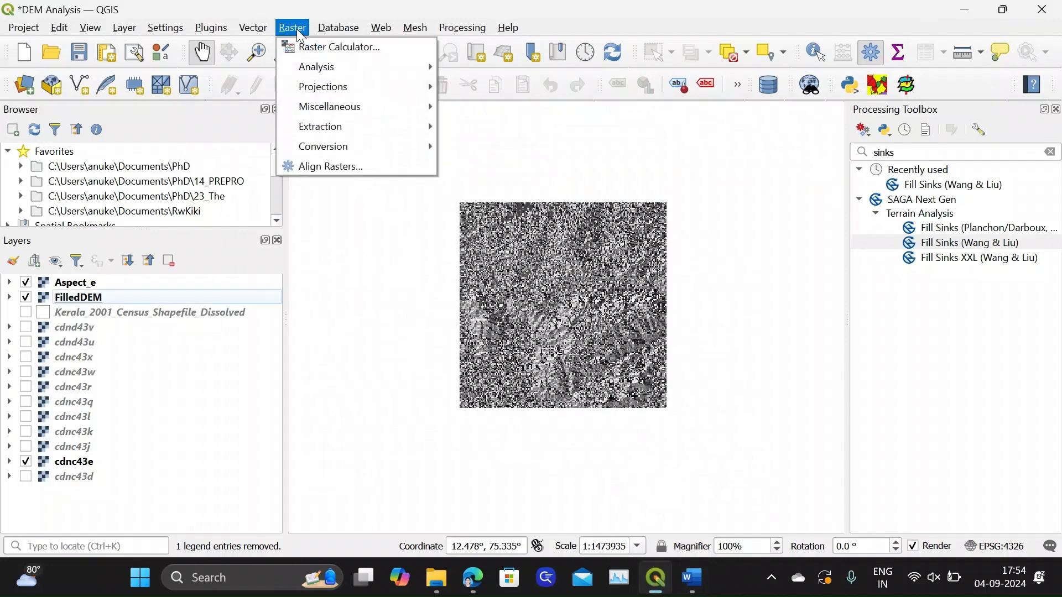
pyautogui.moveTo(300, 68)
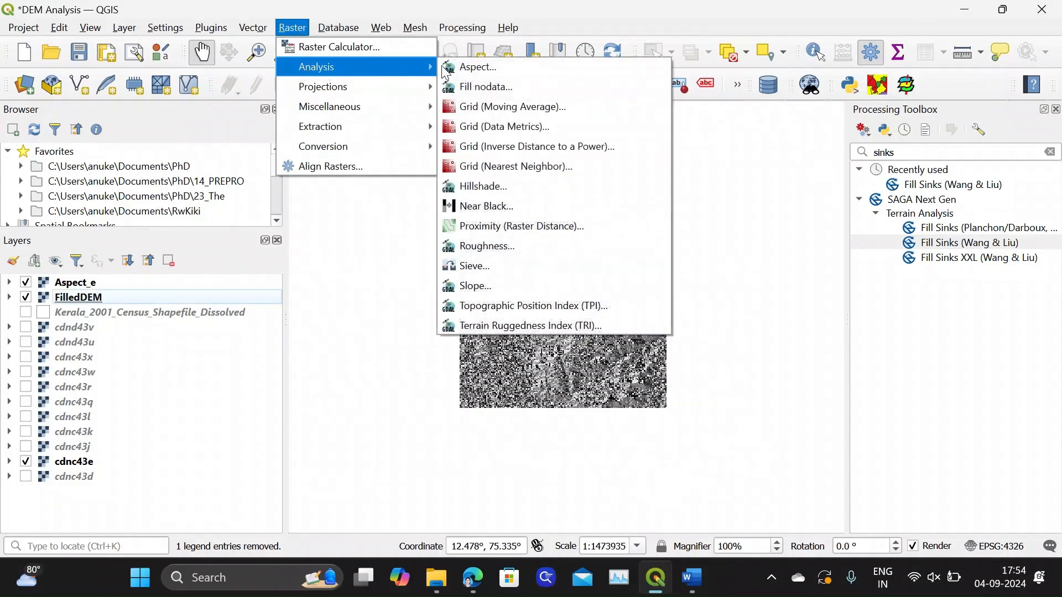
pyautogui.click(499, 191)
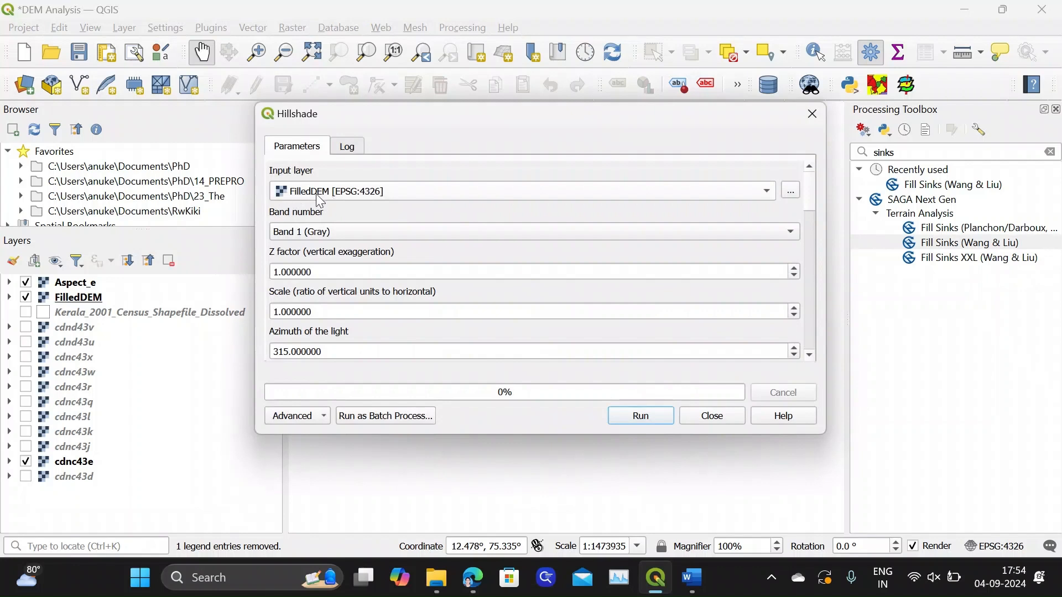
pyautogui.click(348, 235)
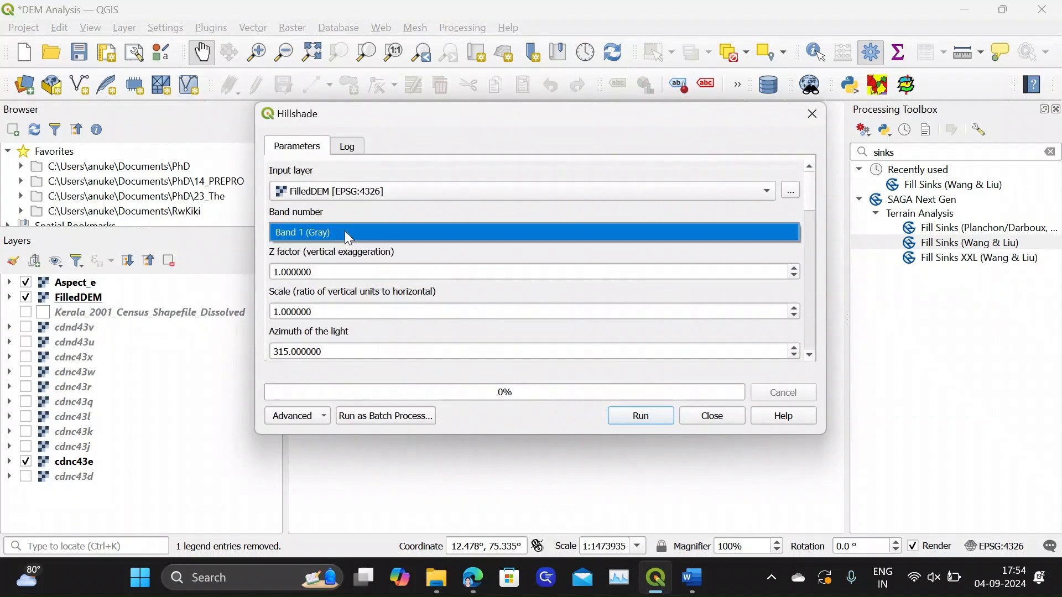
pyautogui.click(811, 193)
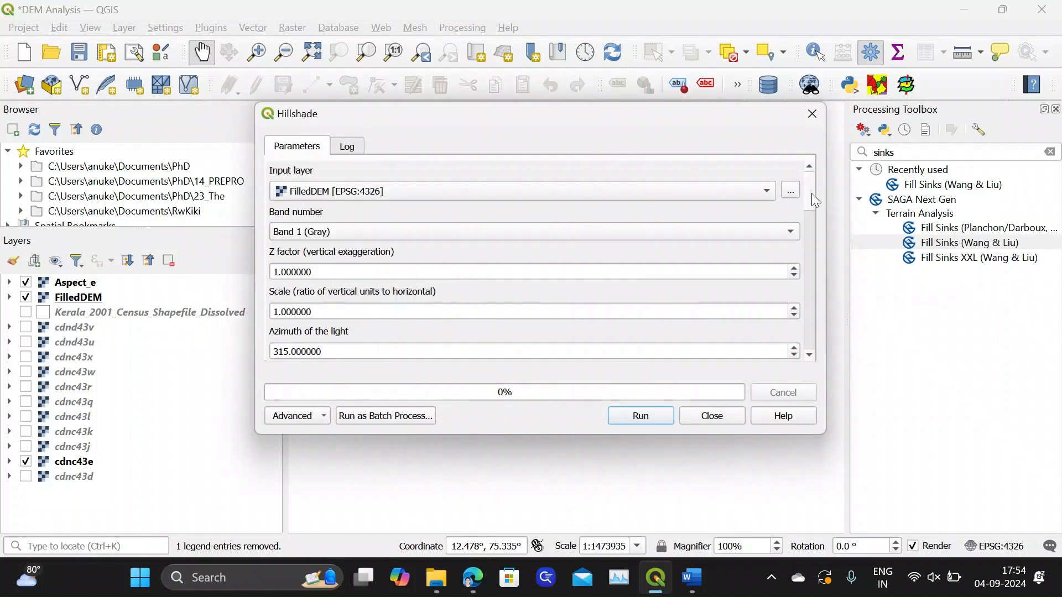
pyautogui.scroll(-5, 811, 200)
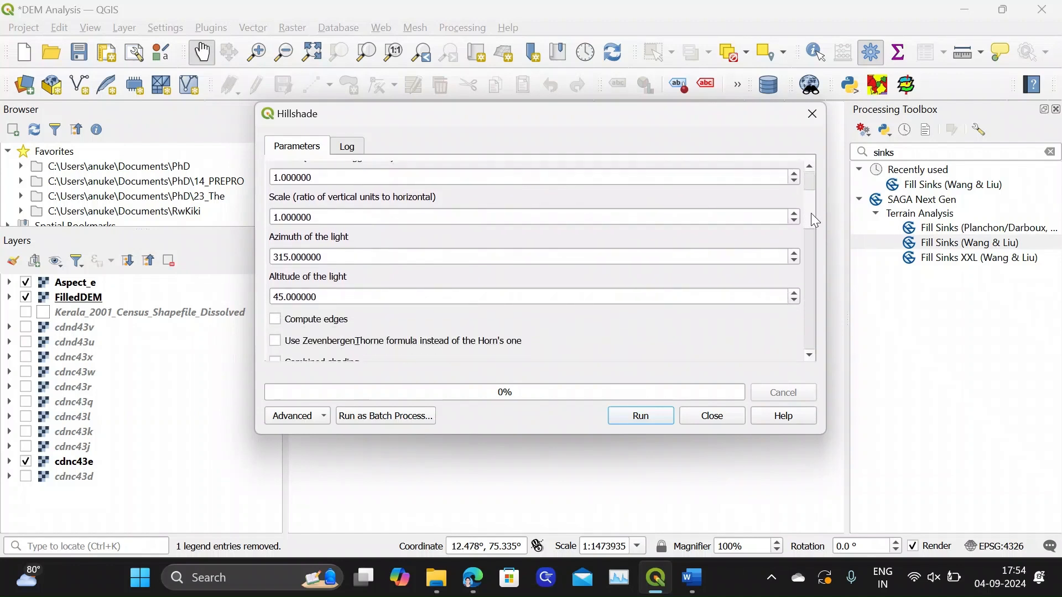
pyautogui.scroll(-5, 811, 214)
pyautogui.scroll(-8, 811, 238)
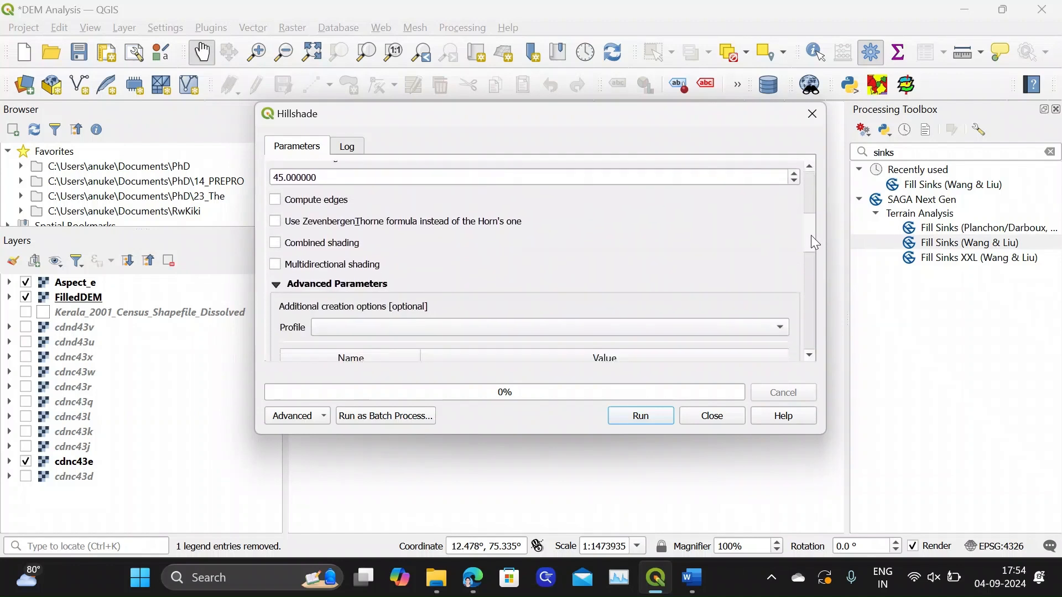
pyautogui.moveTo(812, 272); pyautogui.dragTo(811, 304)
# Set the Hillshade output file to Hillshade_e.sdat in the Layers folder
pyautogui.click(792, 262)
pyautogui.click(802, 296)
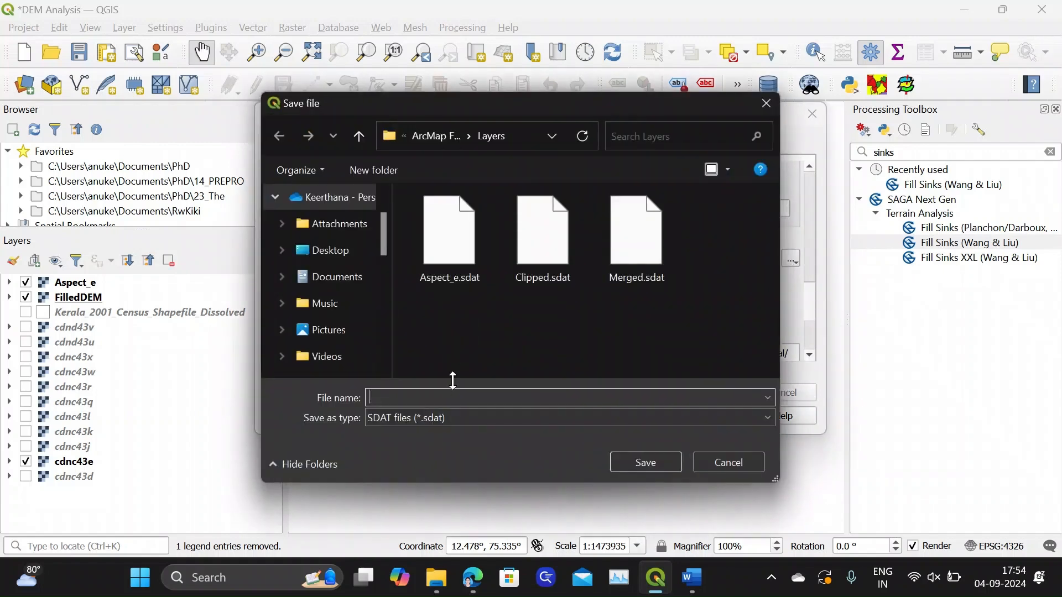
pyautogui.write('Hi')
pyautogui.write('llshade')
pyautogui.write('+e')
pyautogui.press('Left')
pyautogui.press('BackSpace')
pyautogui.click(646, 463)
# Run Hillshade, close the tool once it completes, and view the Hillshade_e legend's value range
pyautogui.click(649, 419)
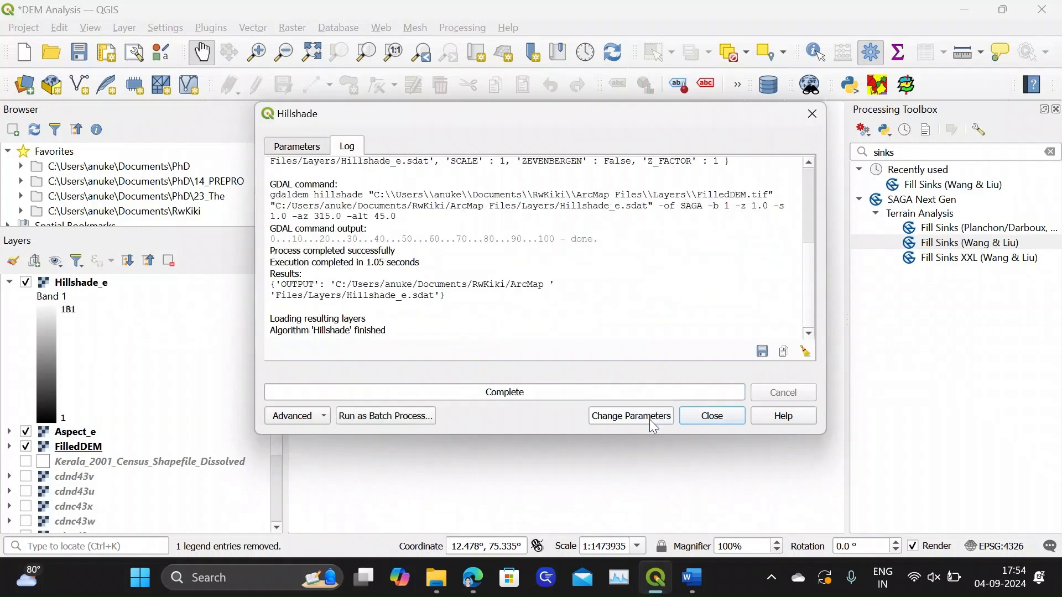
pyautogui.click(728, 414)
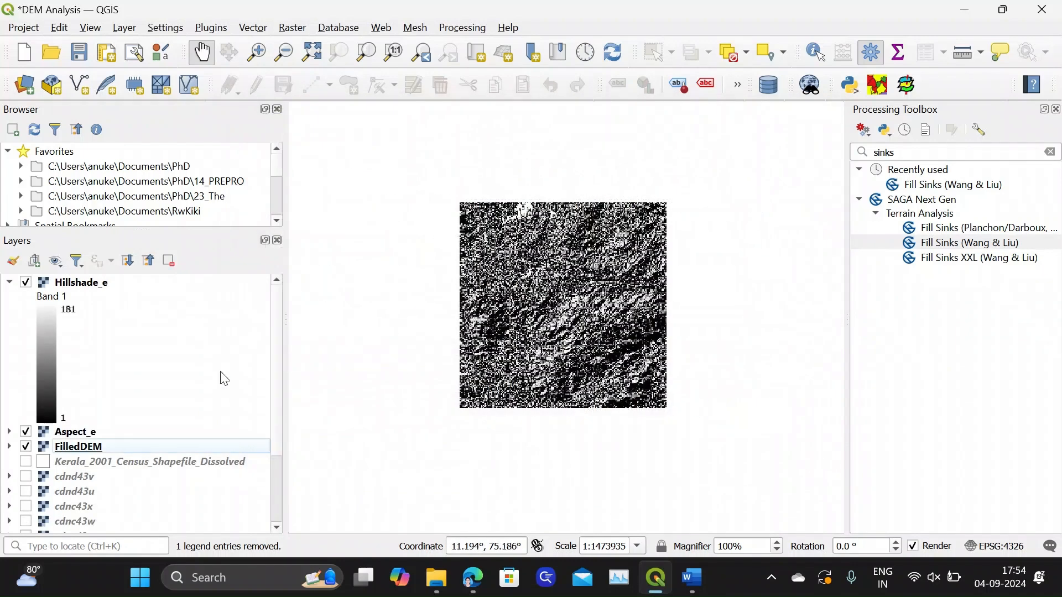
pyautogui.click(9, 283)
pyautogui.click(9, 283)
# Switch to the Word document, read the definitions of hillshade and roughness, and return to QGIS
pyautogui.click(702, 589)
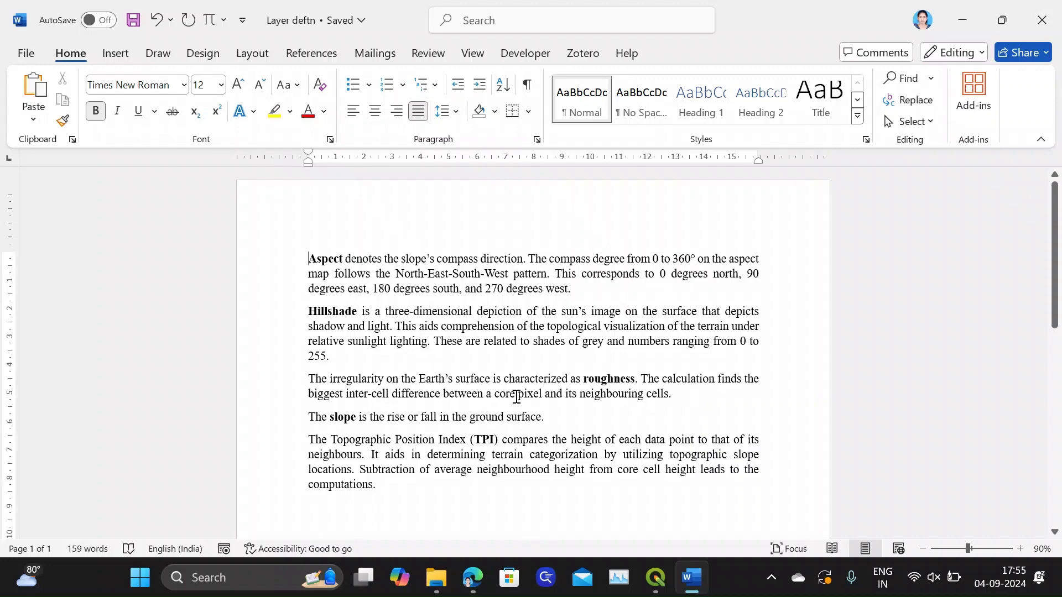
pyautogui.click(656, 590)
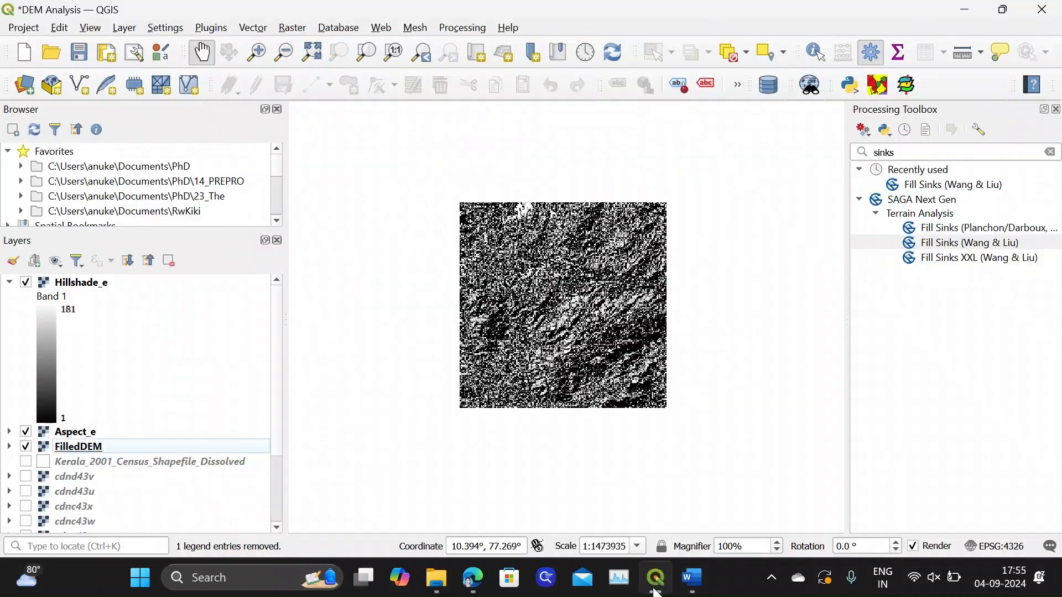
# Open the Roughness analysis for the FilledDEM raster and set its output file to Roughness_e.sdat in the Layers folder
pyautogui.click(293, 28)
pyautogui.moveTo(307, 66)
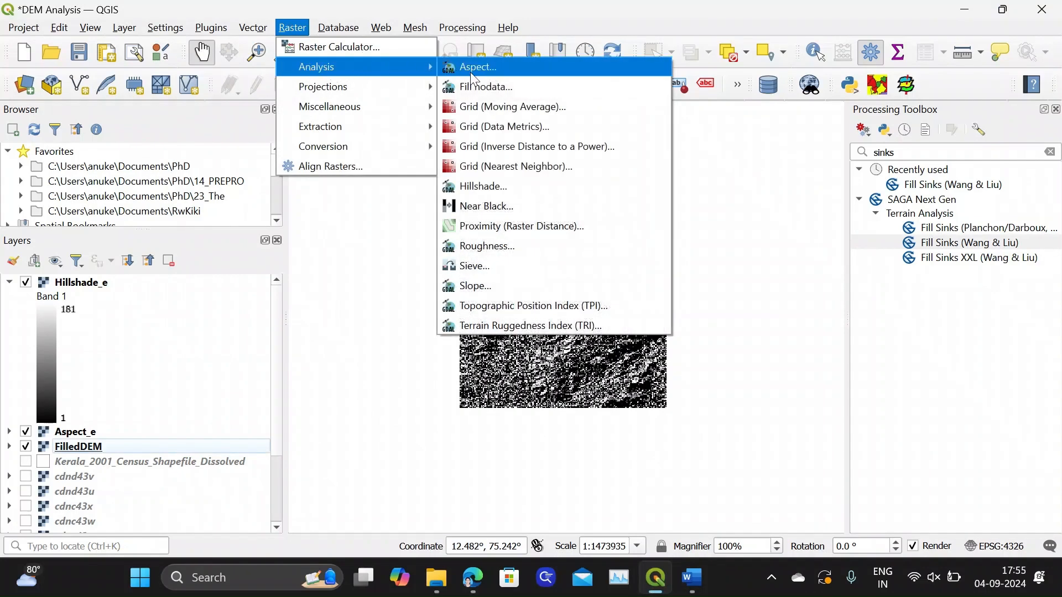
pyautogui.click(487, 247)
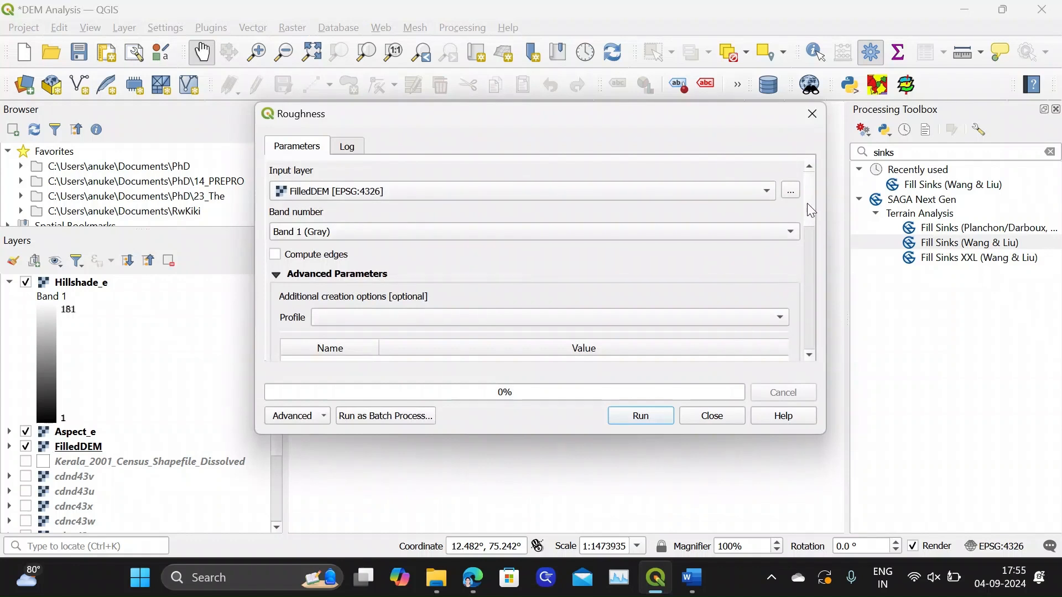
pyautogui.moveTo(808, 205); pyautogui.dragTo(813, 298)
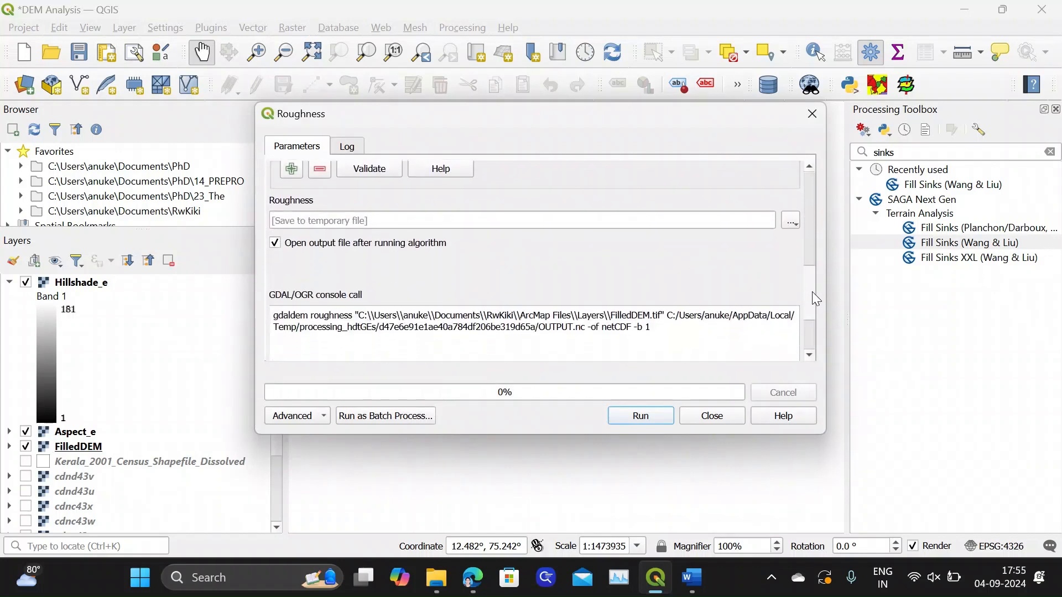
pyautogui.click(792, 220)
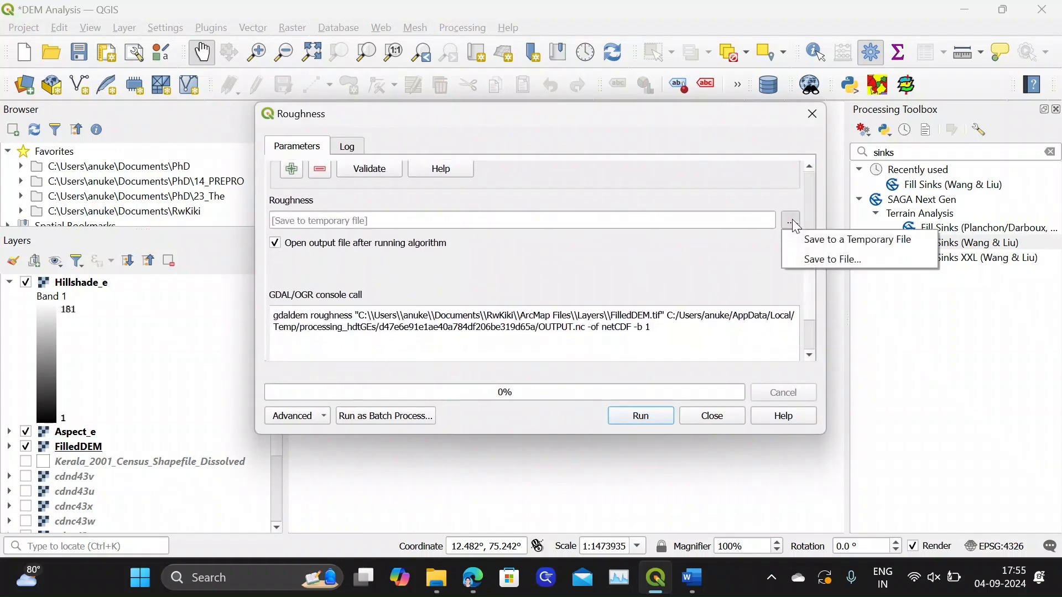
pyautogui.click(800, 260)
pyautogui.write('Roughnes')
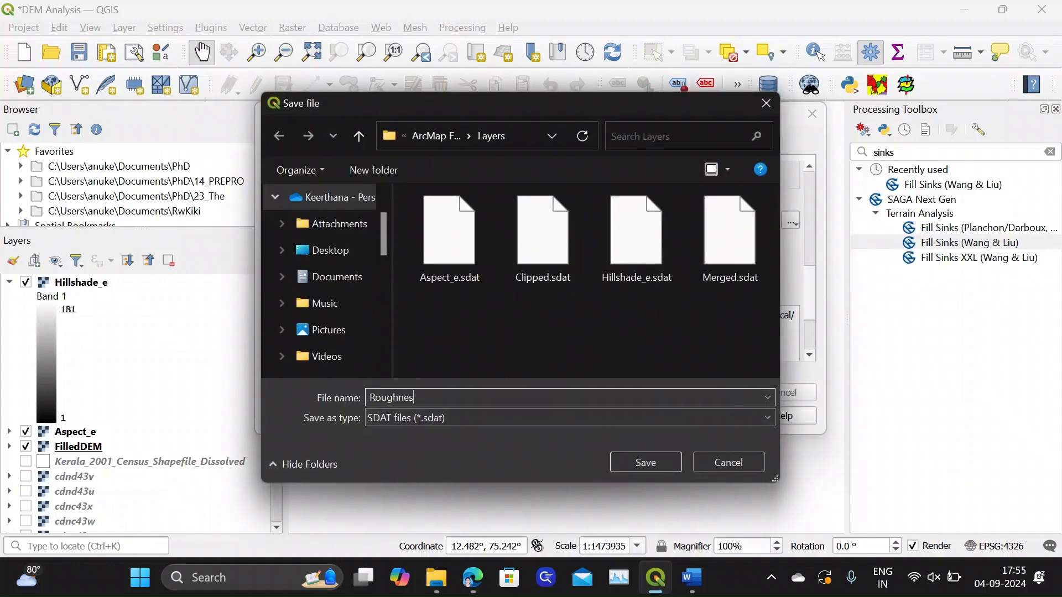
pyautogui.write('s_e')
pyautogui.click(654, 463)
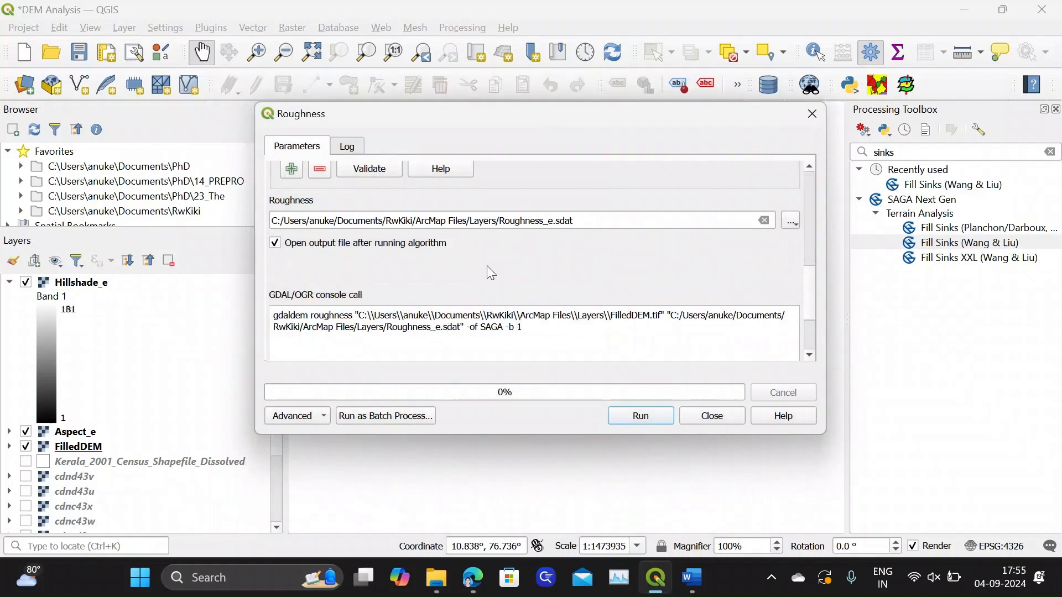
# Run Roughness, close the tool once it completes, and collapse the Hillshade_e and Roughness_e legends
pyautogui.click(652, 420)
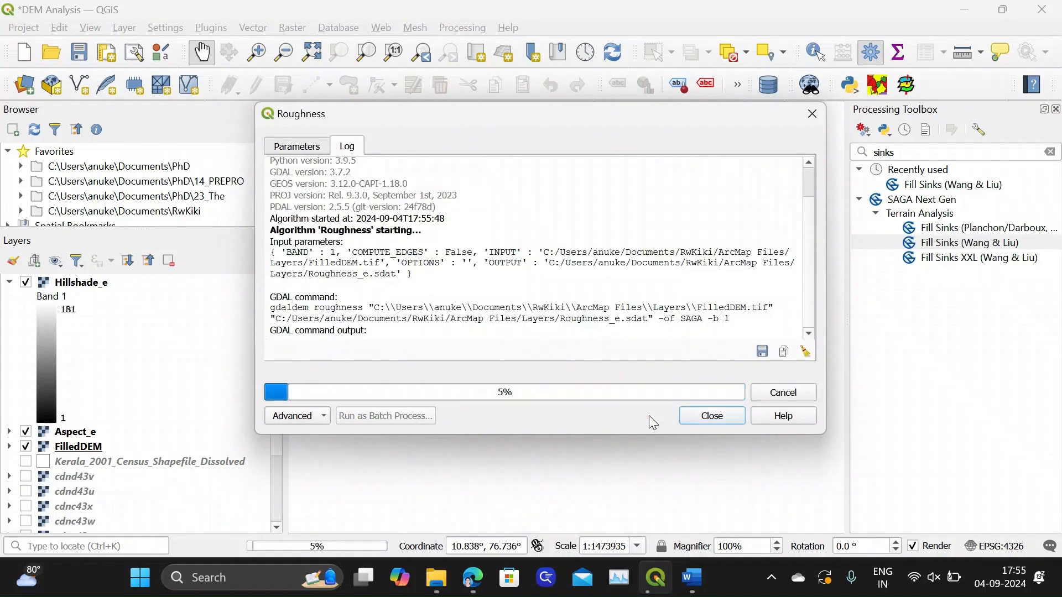
pyautogui.click(722, 421)
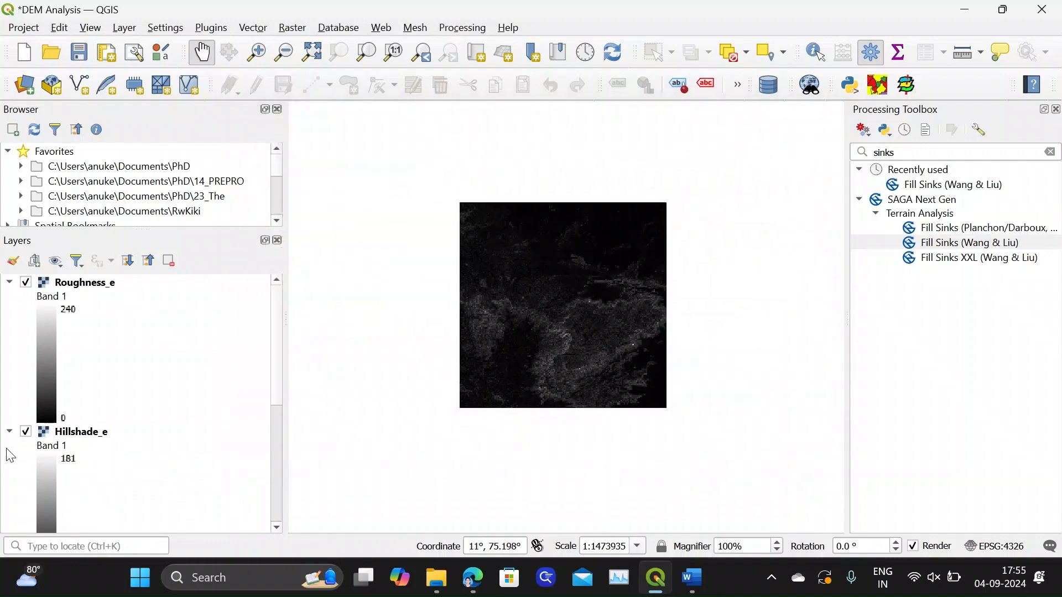
pyautogui.click(9, 431)
pyautogui.click(9, 282)
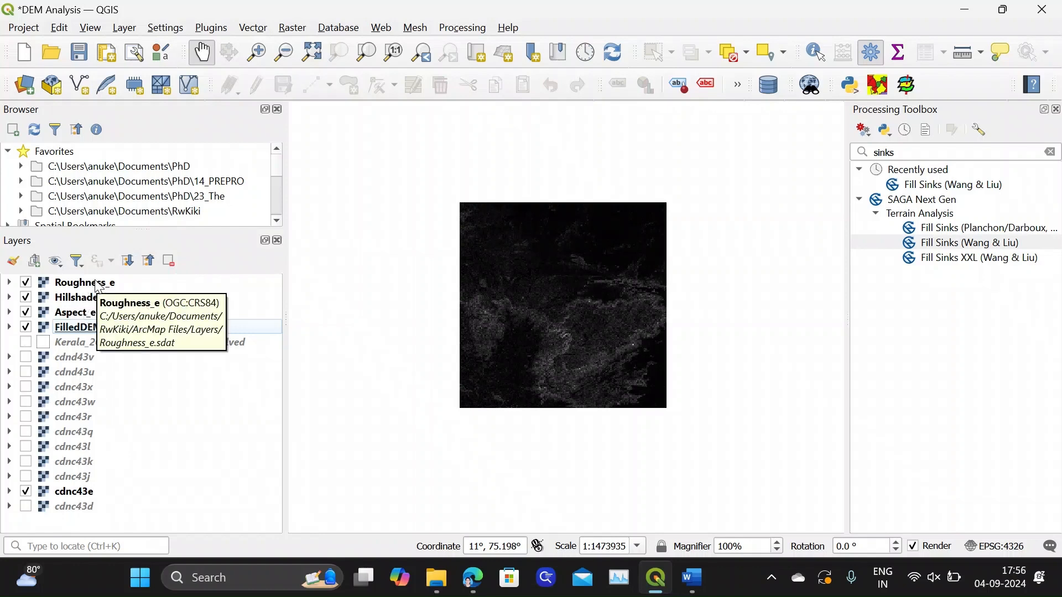
# Switch to the Word document, read the slope definition, and return to QGIS
pyautogui.click(692, 577)
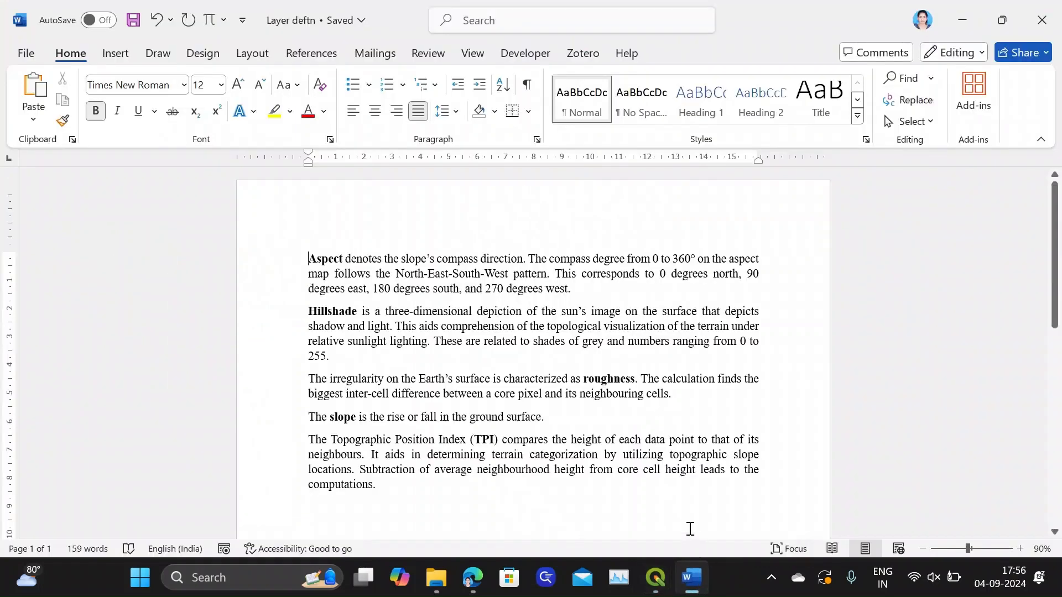
pyautogui.scroll(-2, 465, 380)
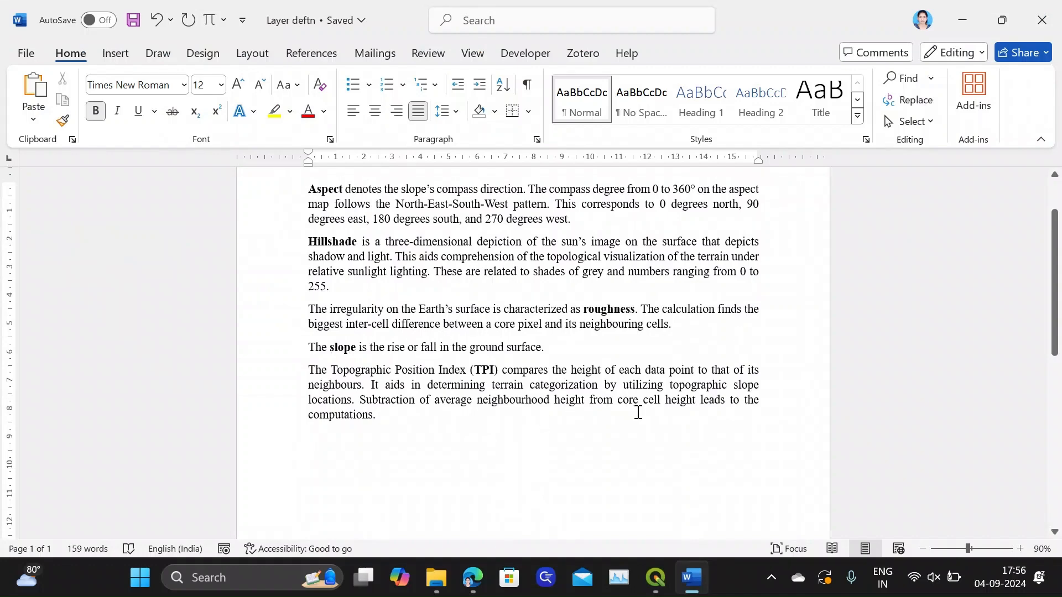
pyautogui.click(656, 578)
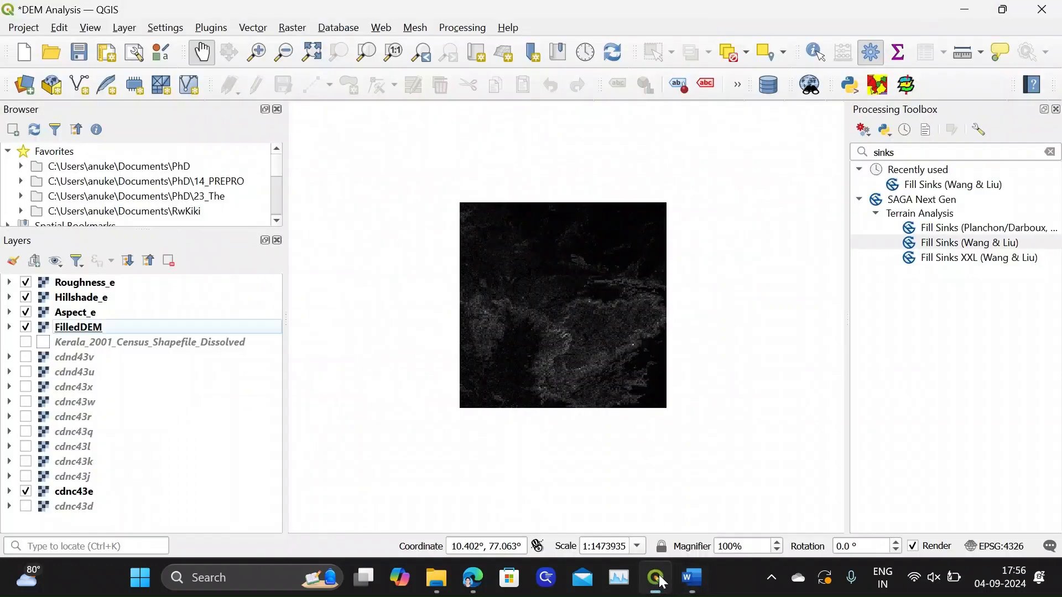
# Open the Slope analysis for the FilledDEM raster and set its output file to Slope_e.sdat in the Layers folder
pyautogui.click(302, 35)
pyautogui.moveTo(321, 67)
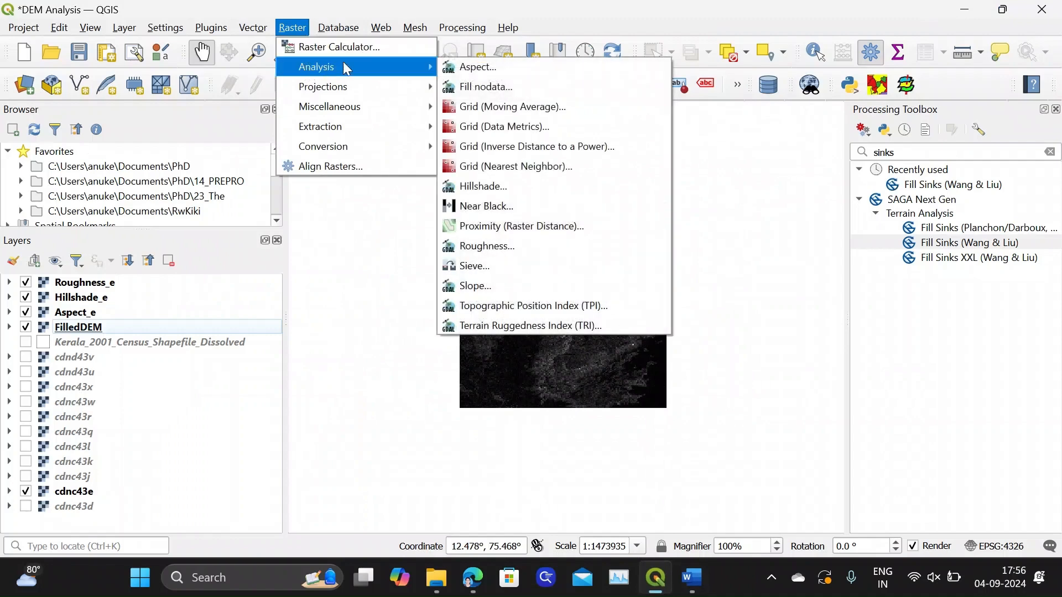
pyautogui.click(484, 284)
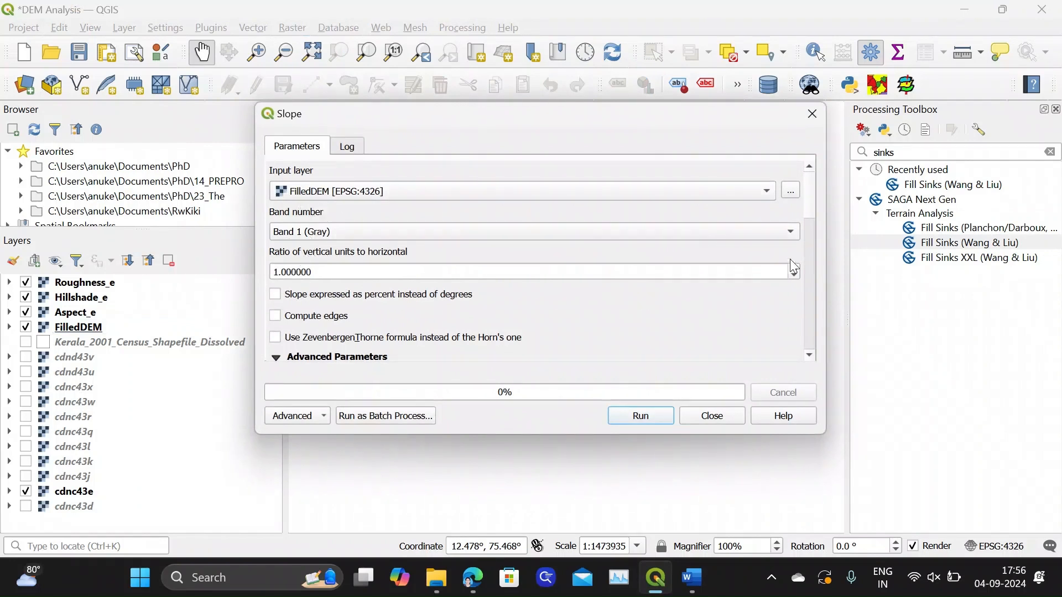
pyautogui.moveTo(811, 205); pyautogui.dragTo(816, 309)
pyautogui.click(790, 229)
pyautogui.click(833, 269)
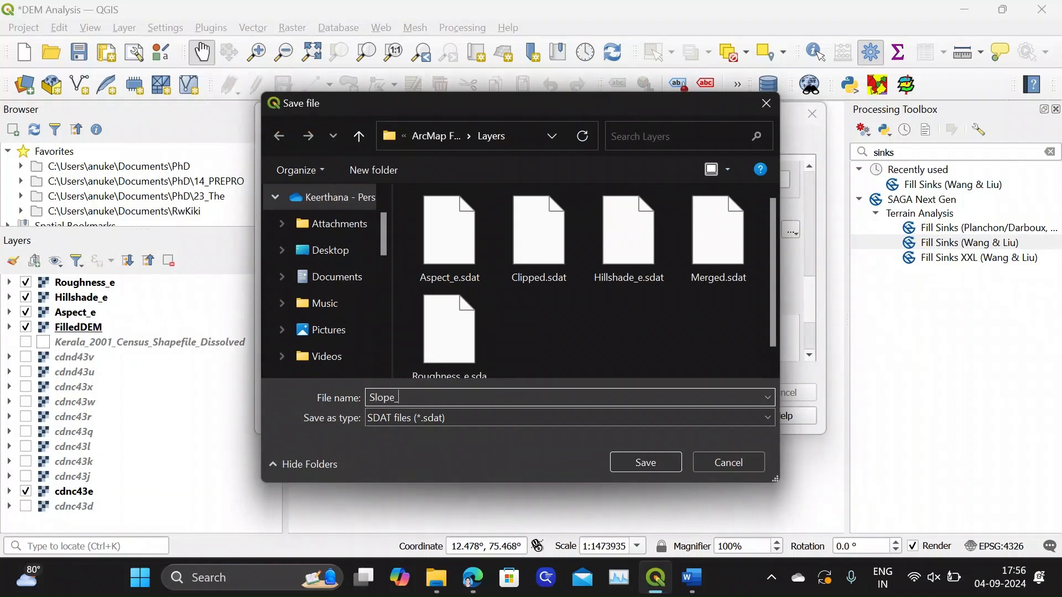
pyautogui.click(641, 462)
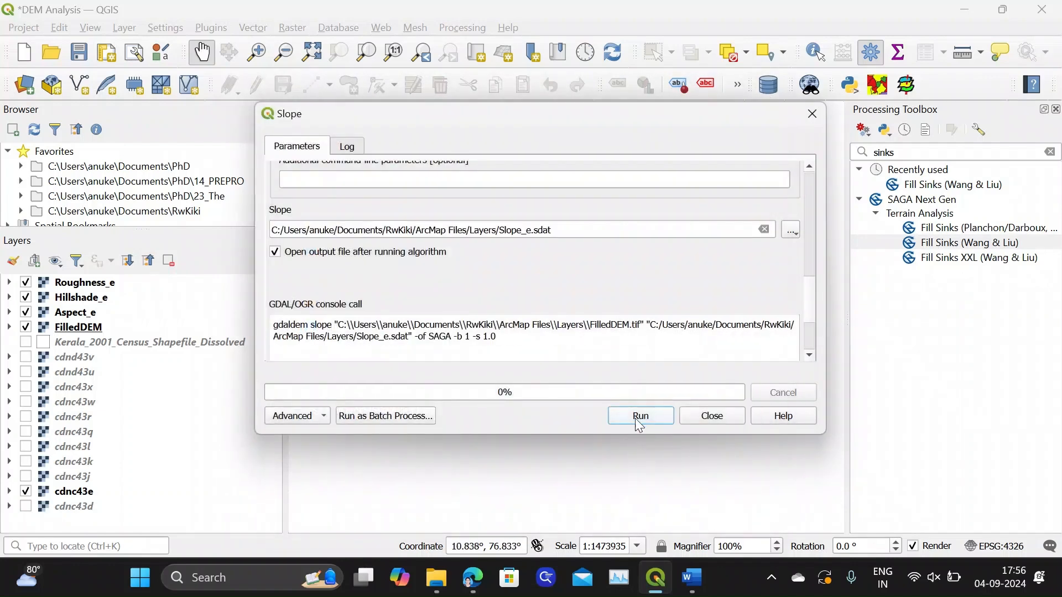
# Run Slope, close the tool once it completes, and collapse the Slope_e legend
pyautogui.click(640, 416)
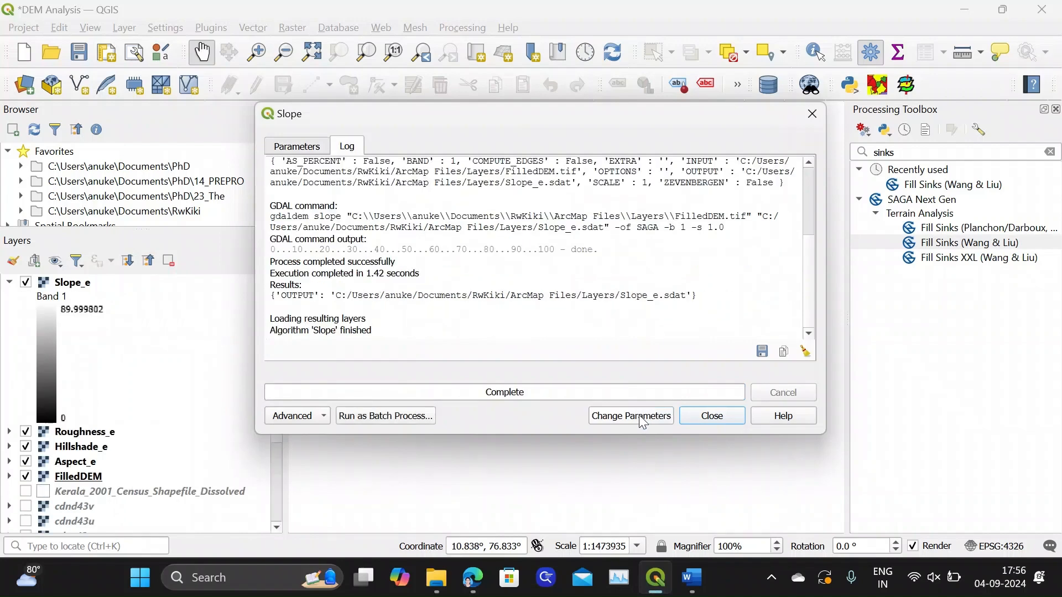
pyautogui.click(712, 416)
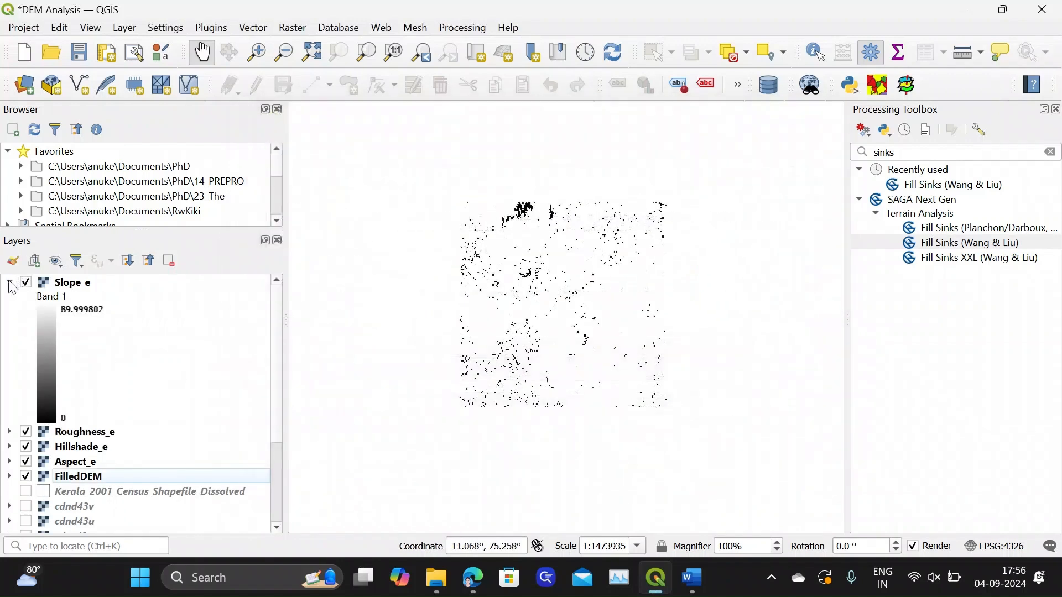
pyautogui.click(10, 283)
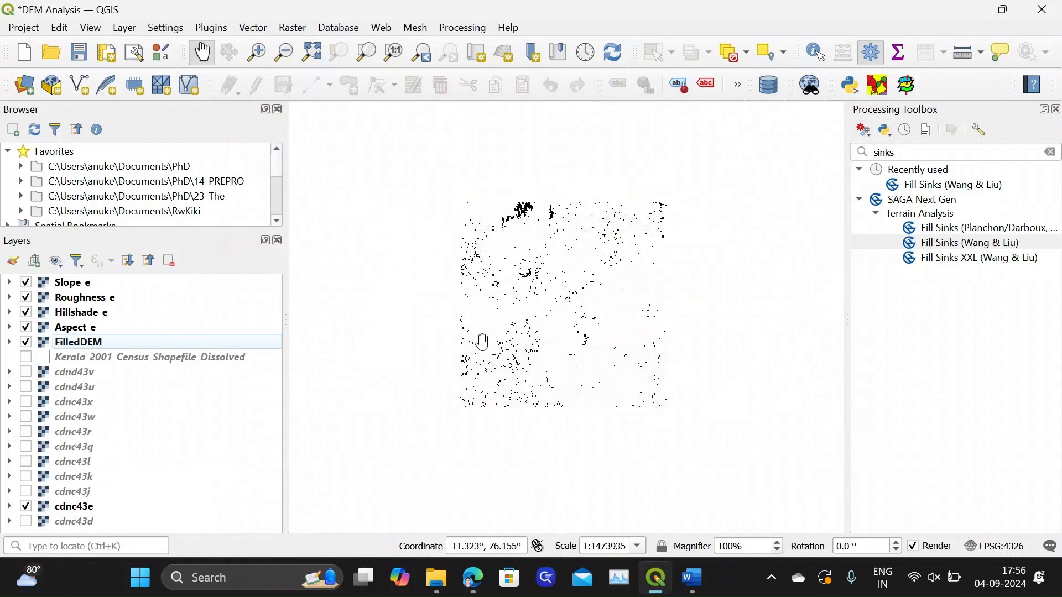
# Read the TPI definition in the Word document, return to QGIS, and open the Topographic Position Index analysis for FilledDEM
pyautogui.click(692, 577)
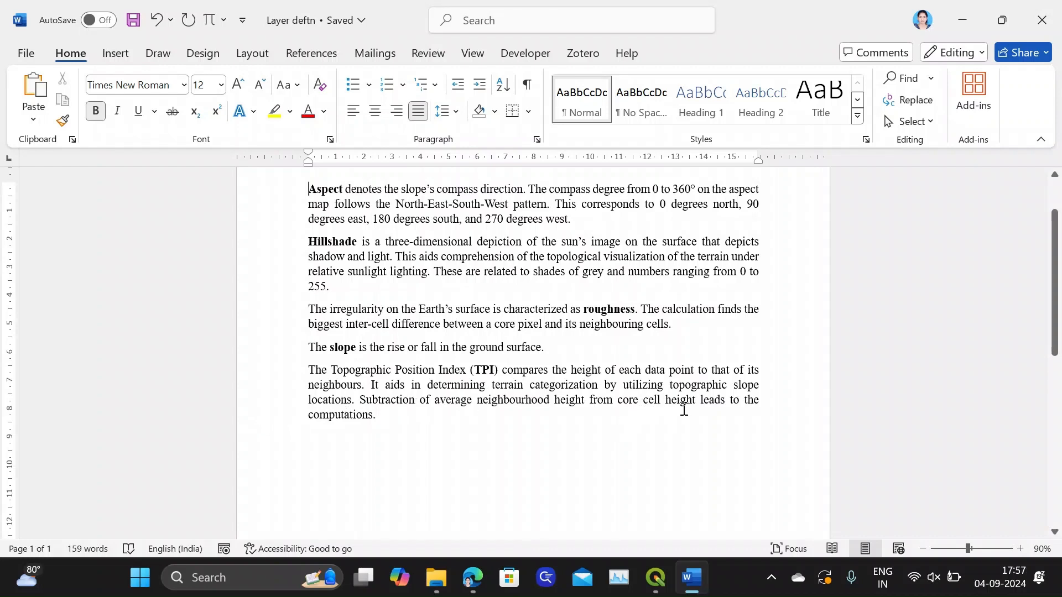
pyautogui.click(656, 577)
pyautogui.click(293, 28)
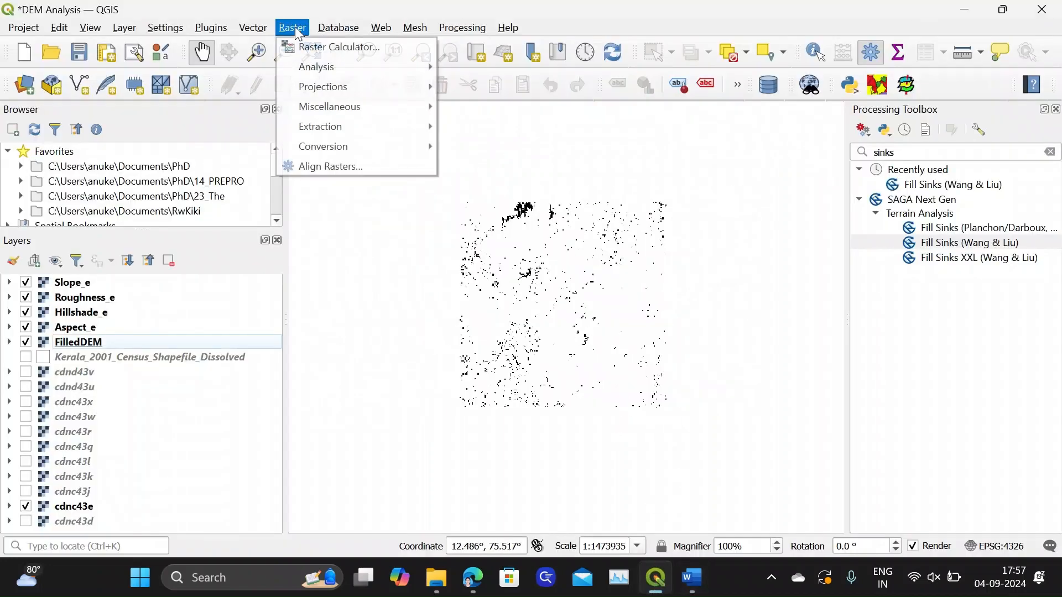
pyautogui.moveTo(300, 70)
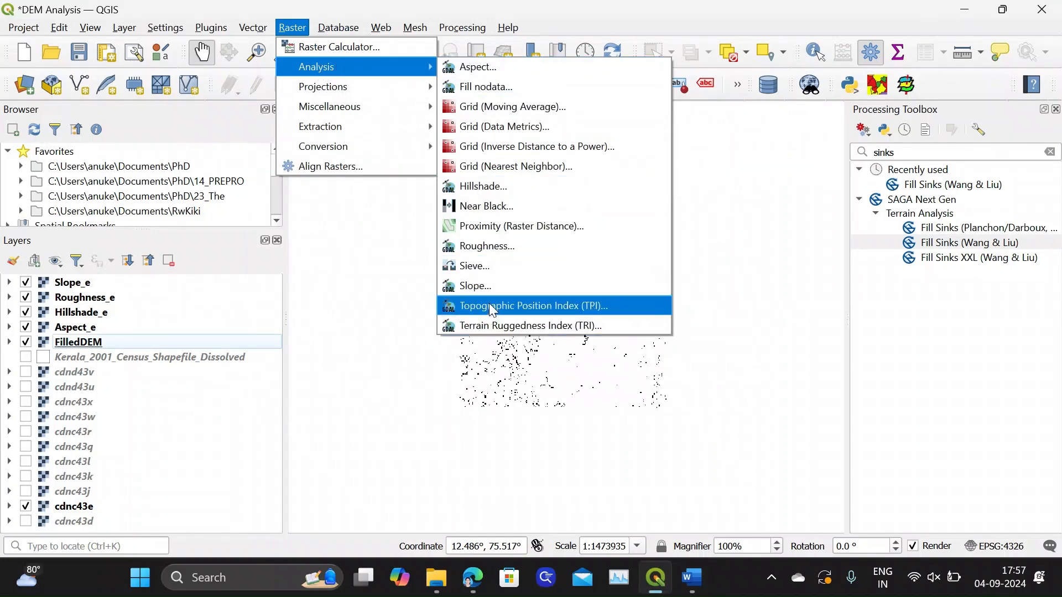
pyautogui.click(557, 308)
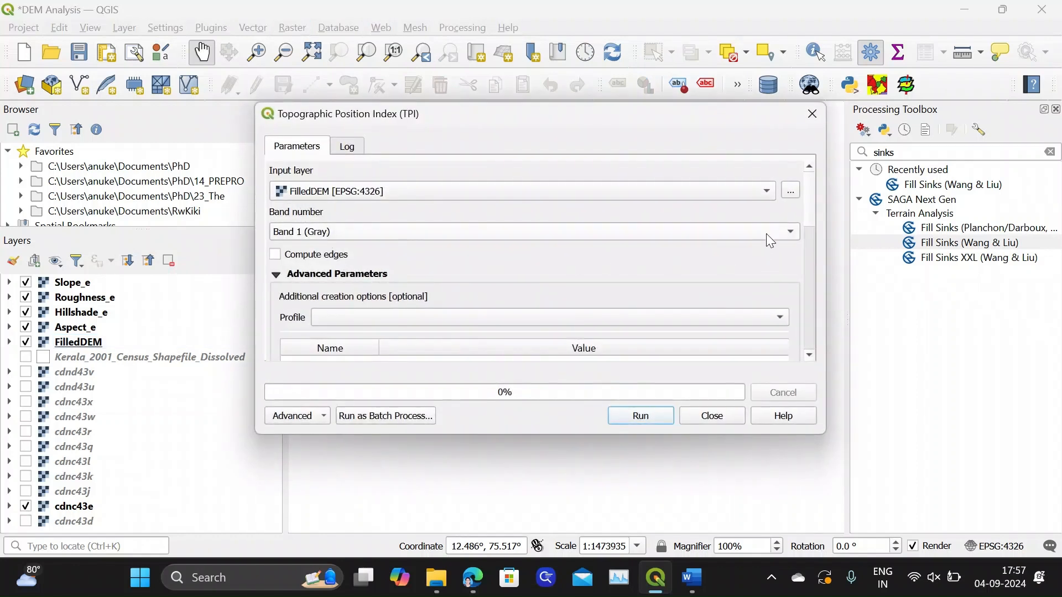
# Set the Topographic Position Index output file to TPI_e.sdat in the Layers folder
pyautogui.moveTo(811, 209); pyautogui.dragTo(817, 298)
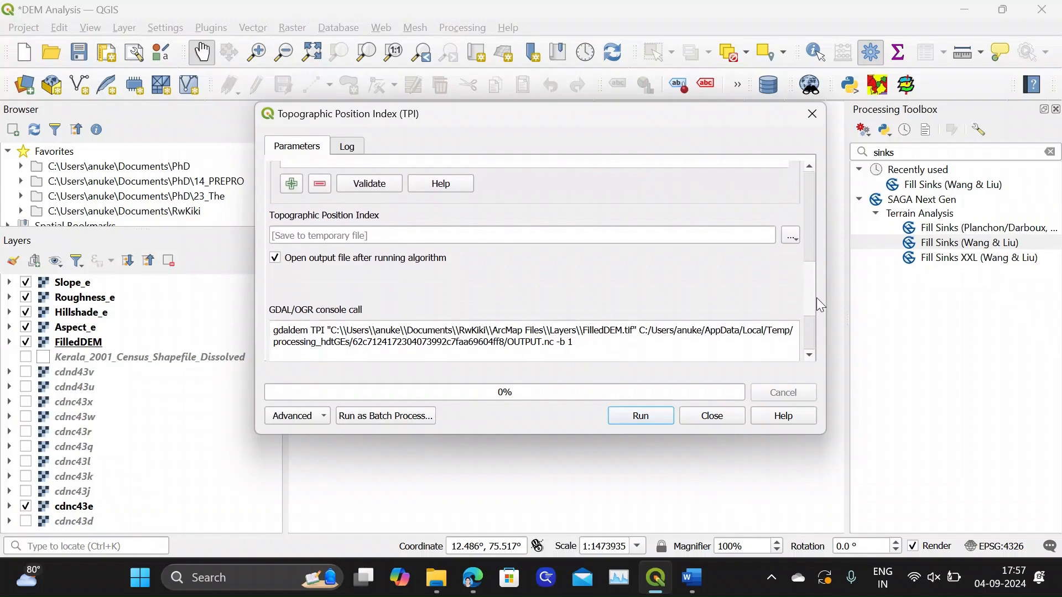
pyautogui.click(791, 244)
pyautogui.click(792, 274)
pyautogui.write('TPI_')
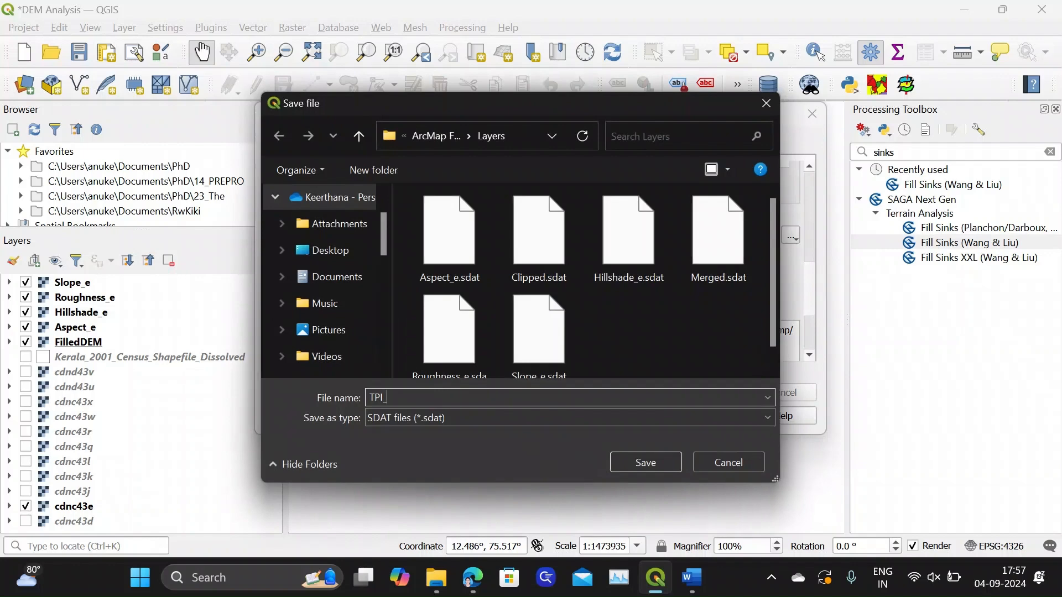
pyautogui.write('e')
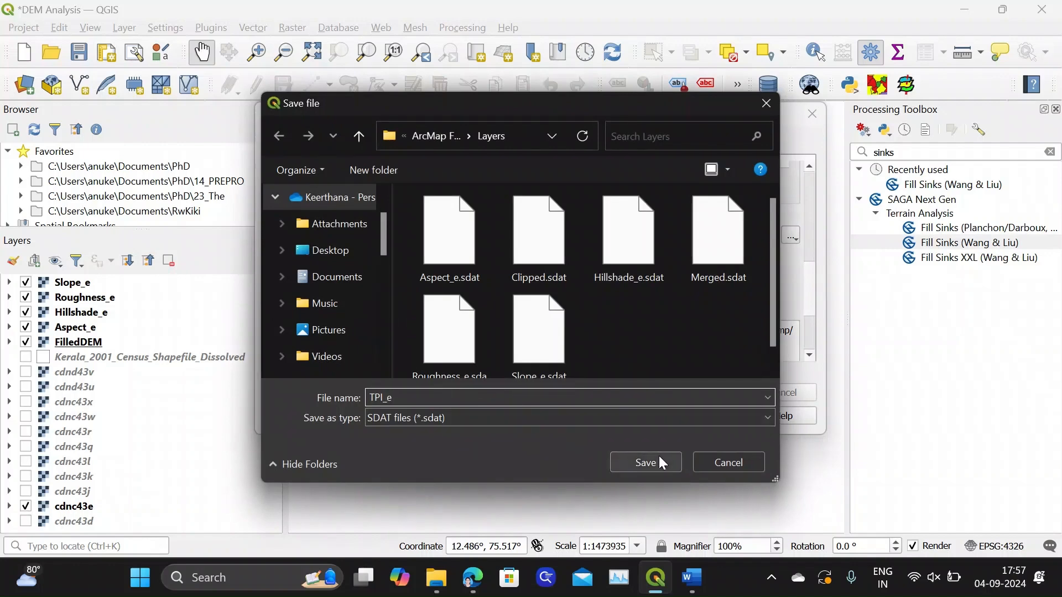
pyautogui.click(659, 458)
# Run Topographic Position Index, close the tool once it completes, and collapse the TPI_e legend
pyautogui.click(646, 419)
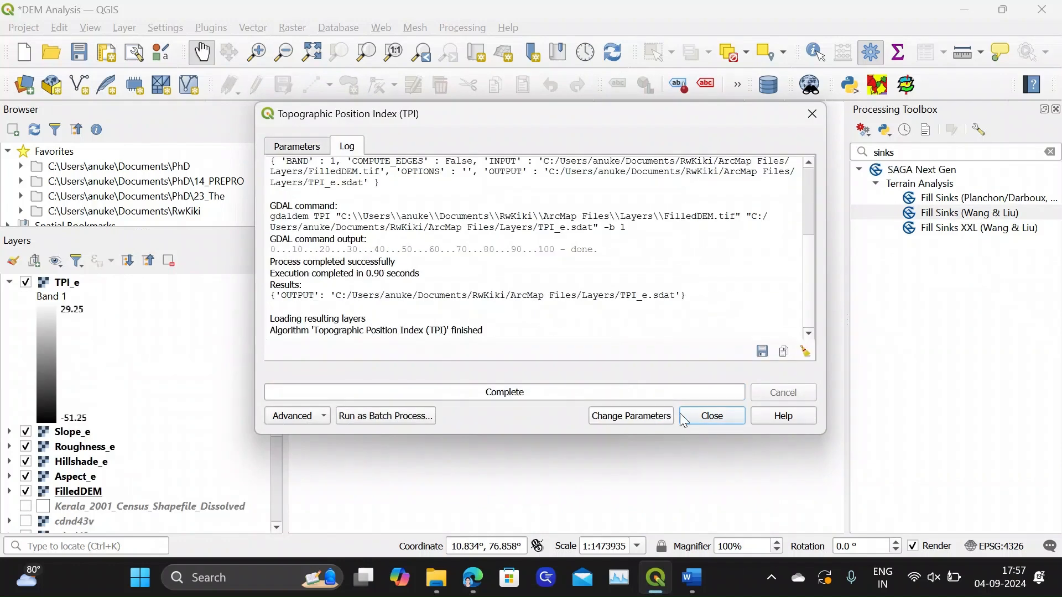
pyautogui.click(711, 416)
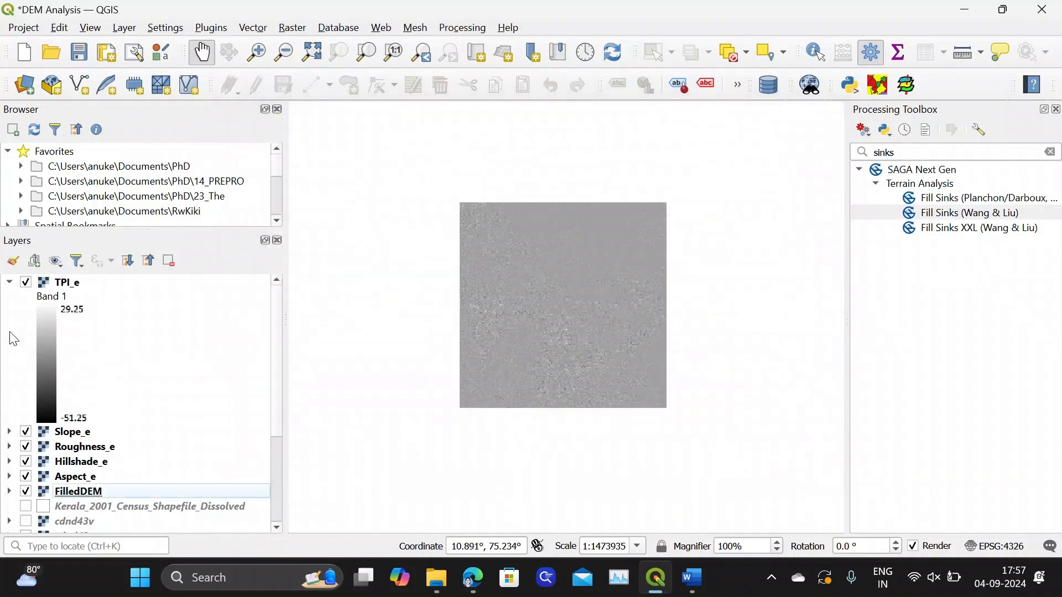
pyautogui.click(9, 283)
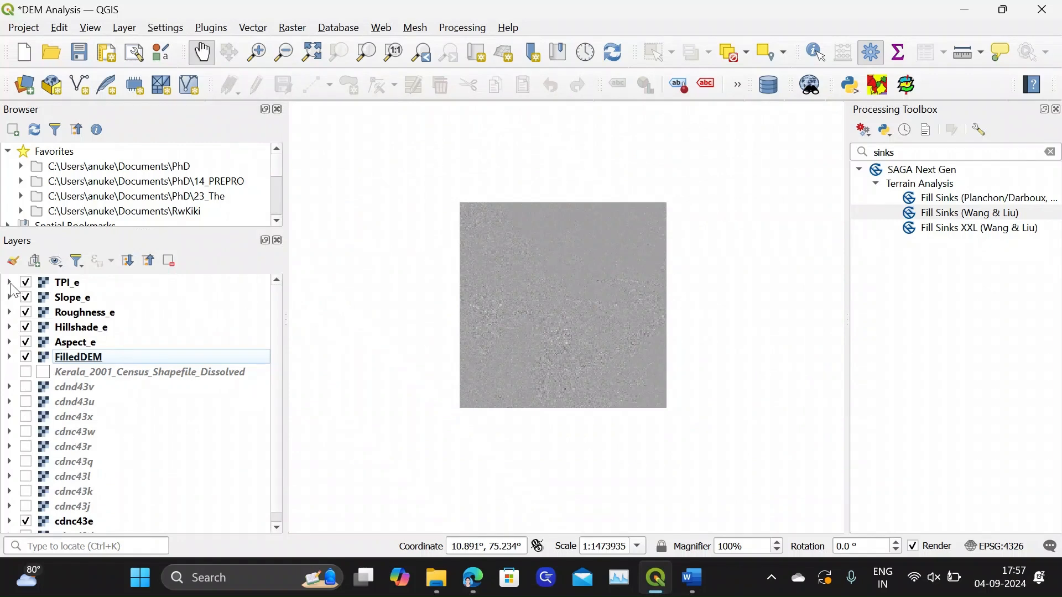
# Open the TPI_e layer's symbology and set it to Singleband pseudocolor rendering with the Reds color ramp
pyautogui.click(61, 287)
pyautogui.rightClick(61, 287)
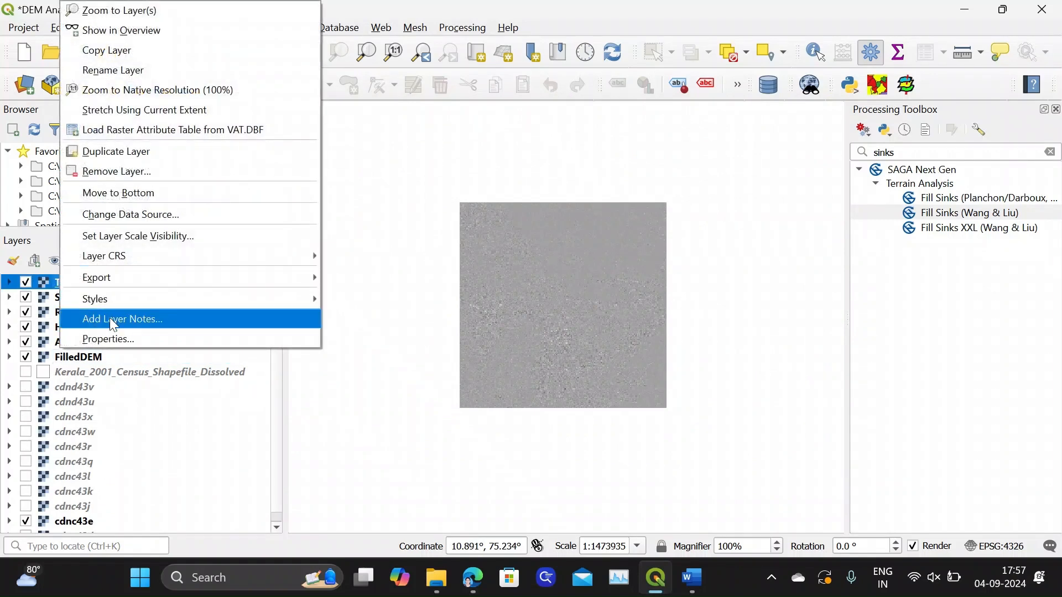
pyautogui.click(113, 338)
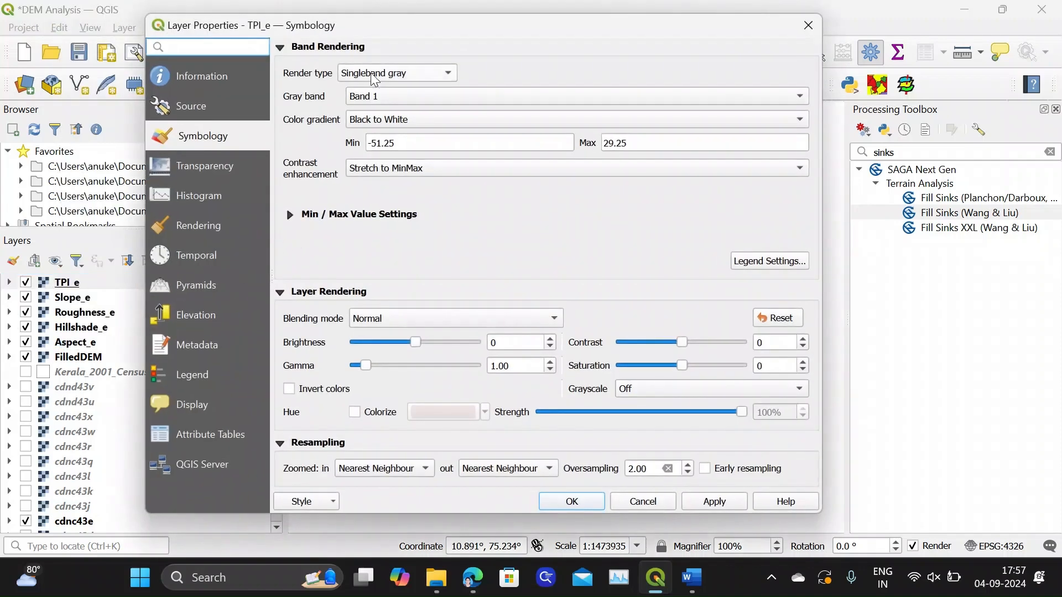
pyautogui.click(376, 75)
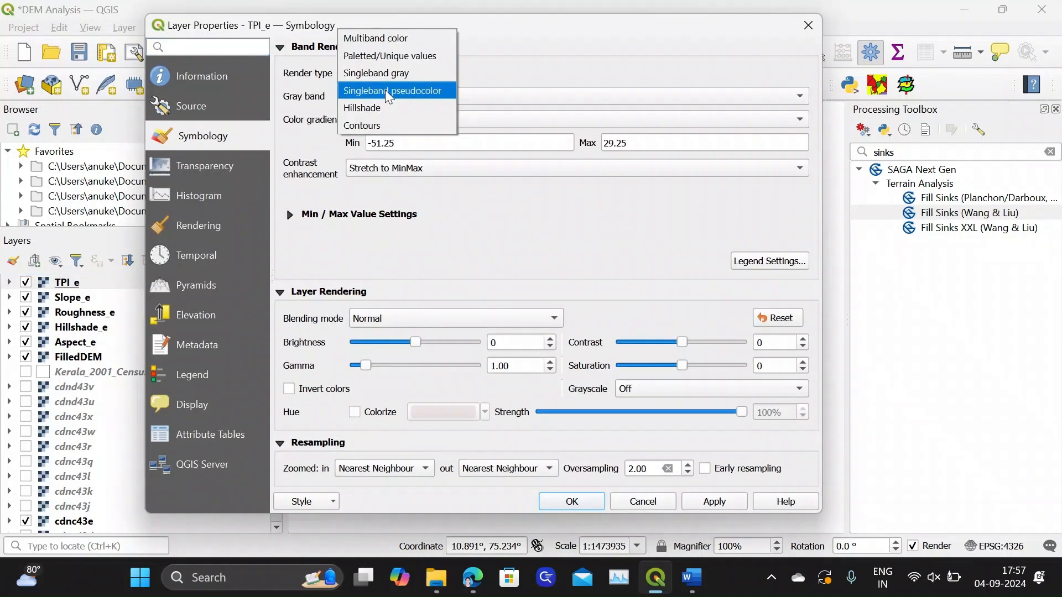
pyautogui.click(385, 89)
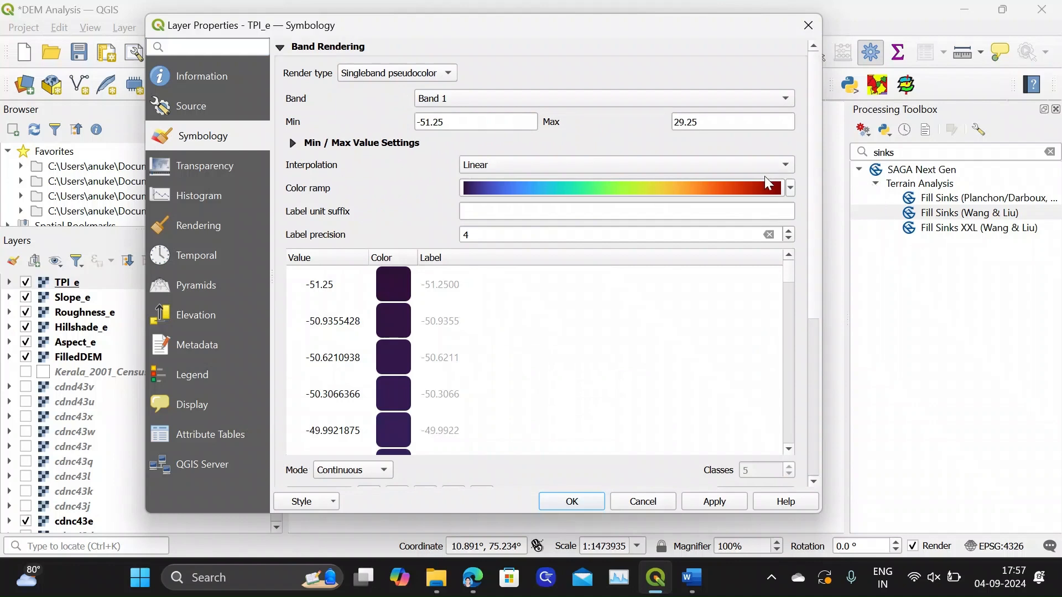
pyautogui.click(790, 188)
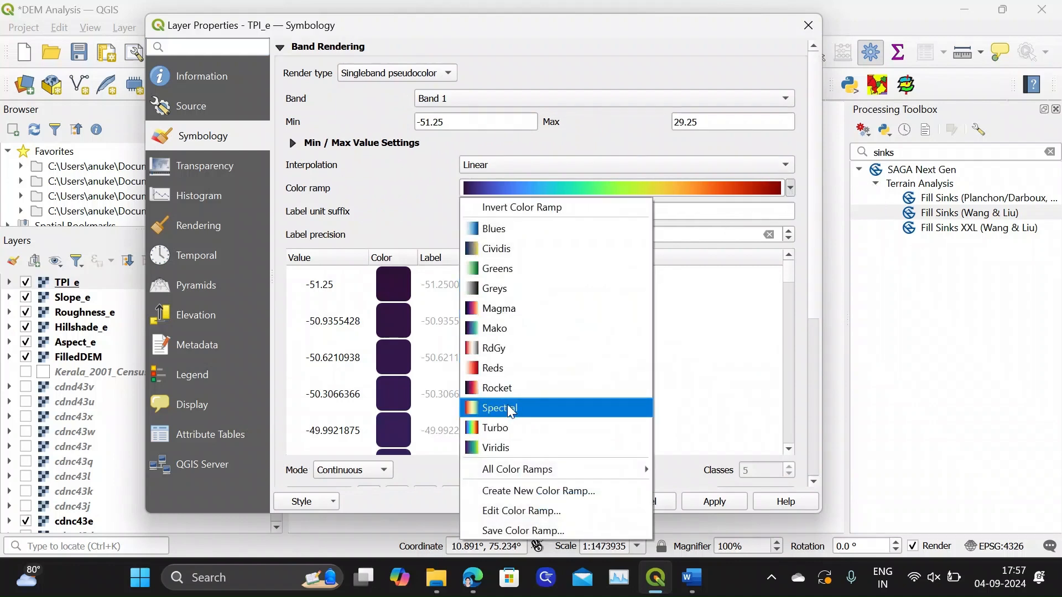
pyautogui.click(509, 368)
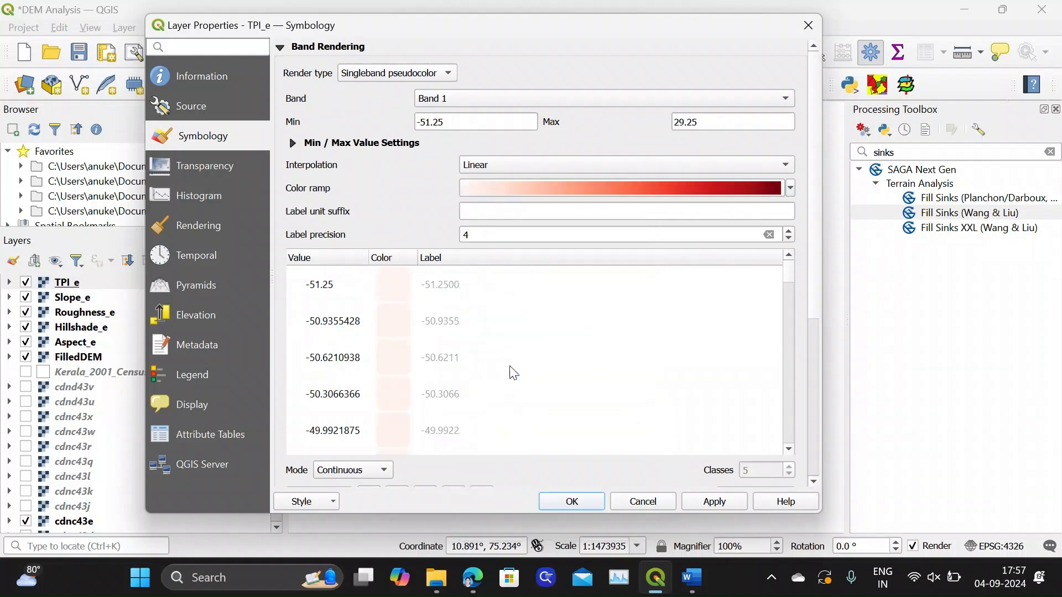
# Classify the TPI_e values in Quantile mode with 5 classes, accept the symbology, and inspect the recolored map
pyautogui.click(354, 471)
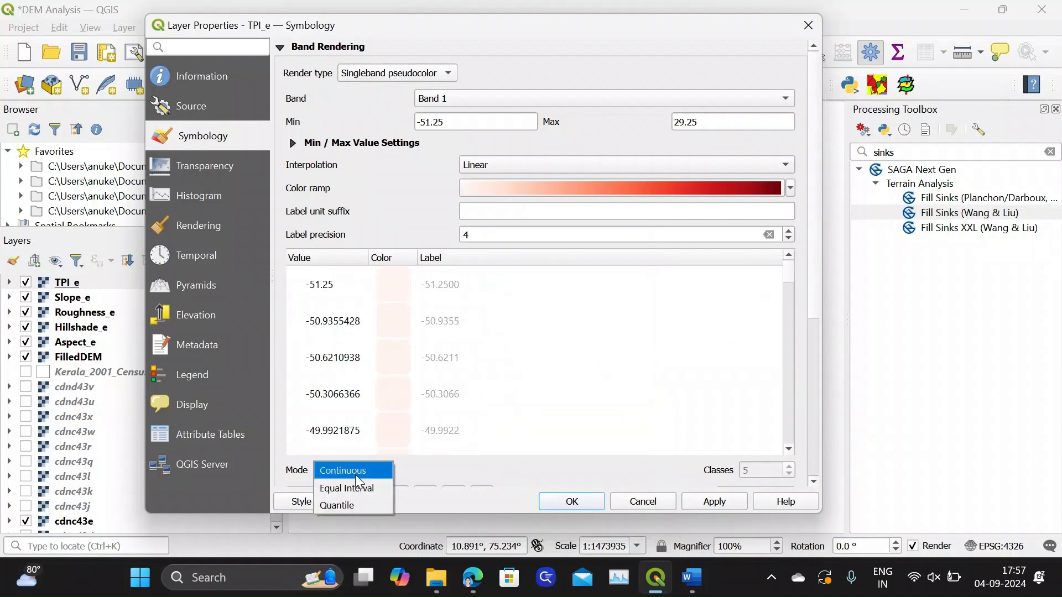
pyautogui.click(356, 500)
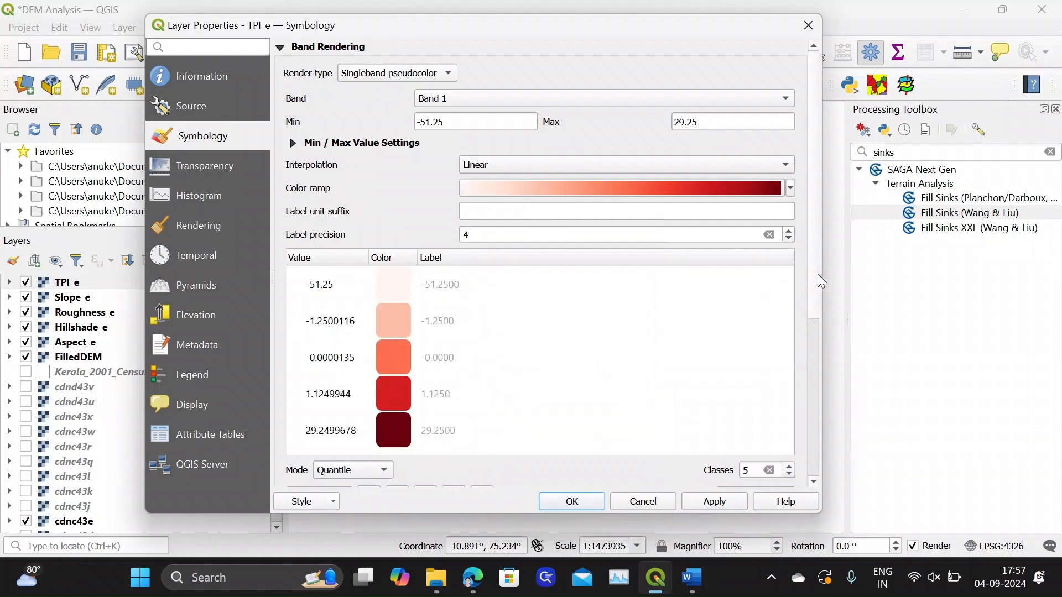
pyautogui.scroll(-5, 770, 363)
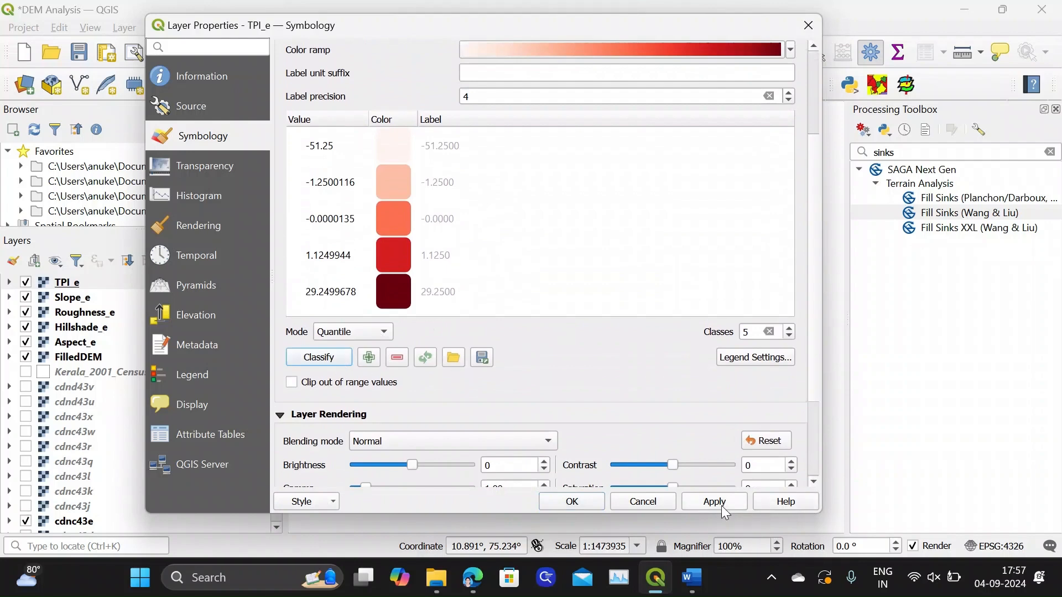
pyautogui.click(573, 502)
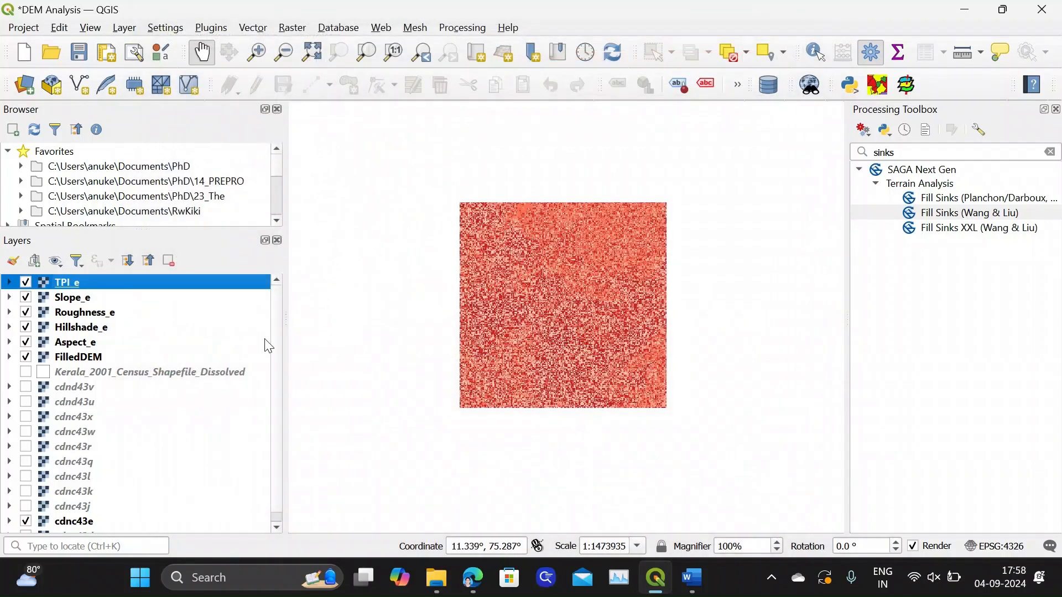
pyautogui.scroll(2, 554, 286)
pyautogui.scroll(-2, 558, 286)
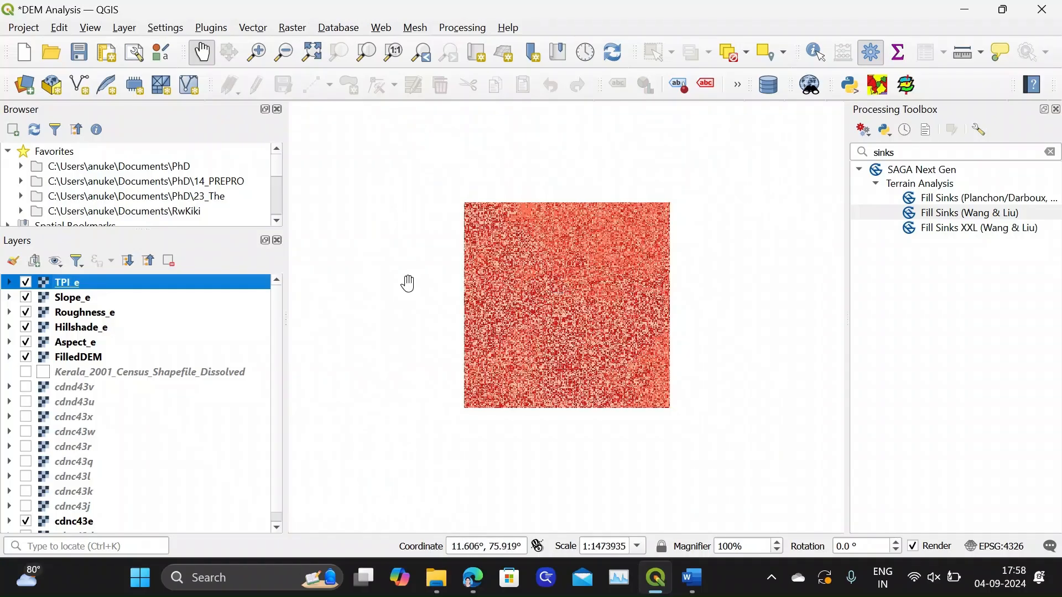
# Open the TPI_e layer's symbology, classify its values in Equal Interval mode and apply it to the map
pyautogui.rightClick(63, 283)
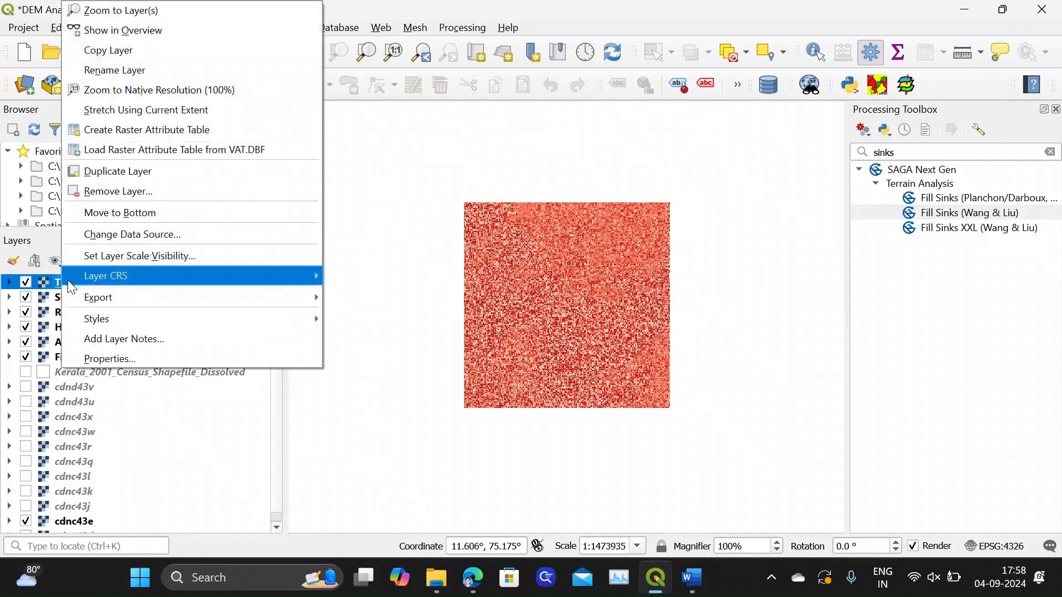
pyautogui.click(111, 358)
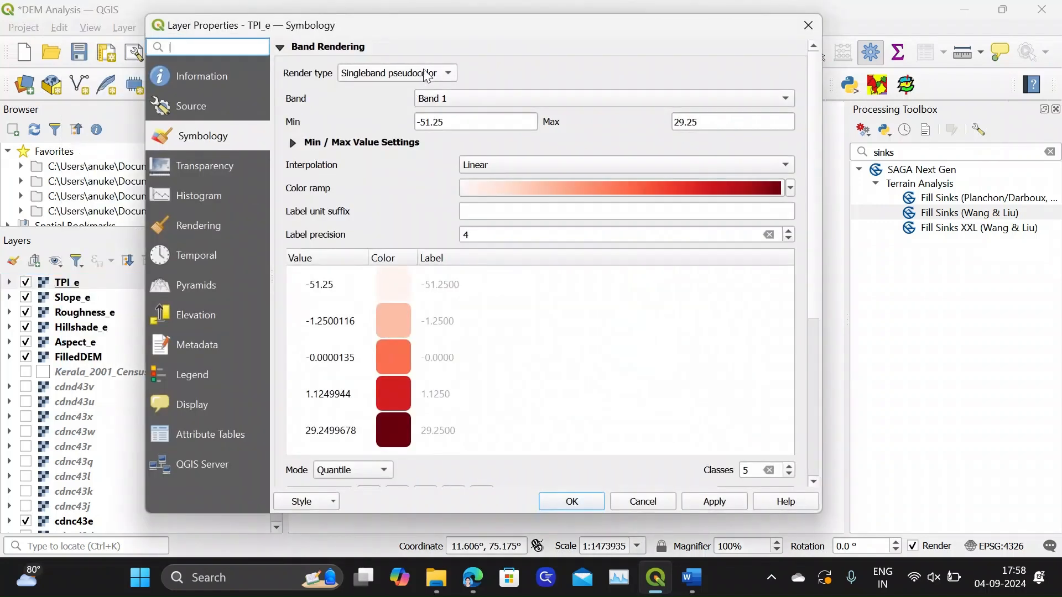
pyautogui.click(366, 472)
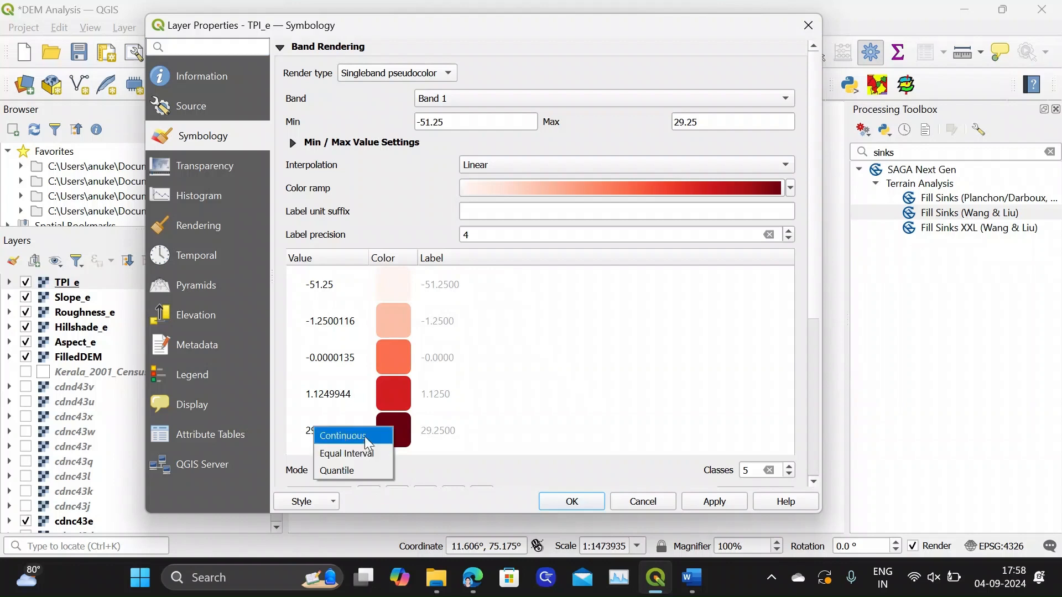
pyautogui.click(364, 449)
pyautogui.moveTo(808, 267); pyautogui.dragTo(808, 338)
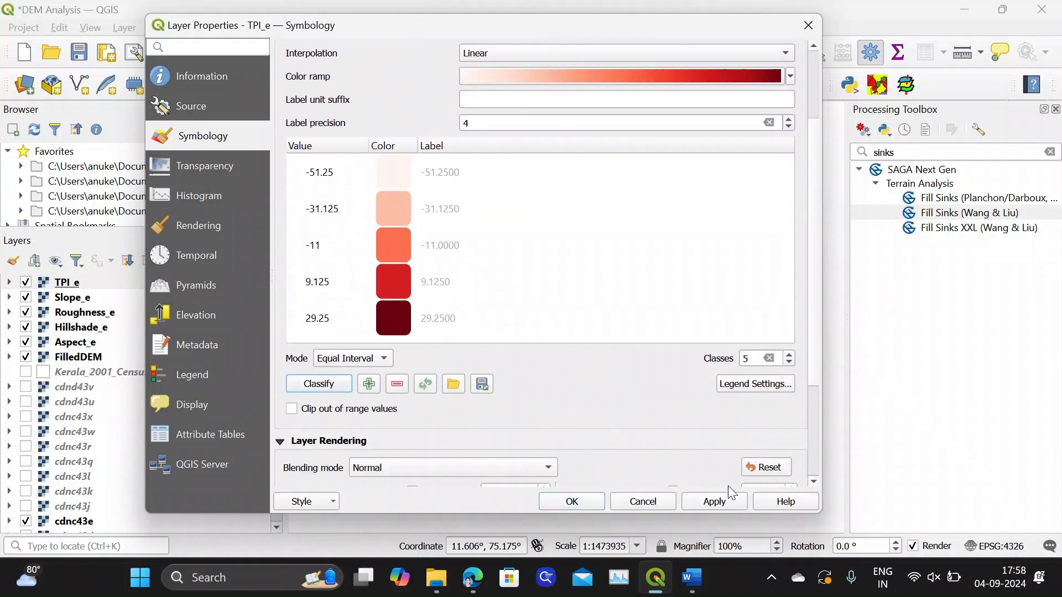
pyautogui.click(725, 502)
pyautogui.moveTo(668, 34)
pyautogui.mouseDown()
pyautogui.moveTo(534, 69)
pyautogui.moveTo(313, 99)
pyautogui.moveTo(678, 46)
pyautogui.mouseUp()
# Reclassify the TPI_e values in Quantile mode with 8 classes and apply the change to the map
pyautogui.click(380, 370)
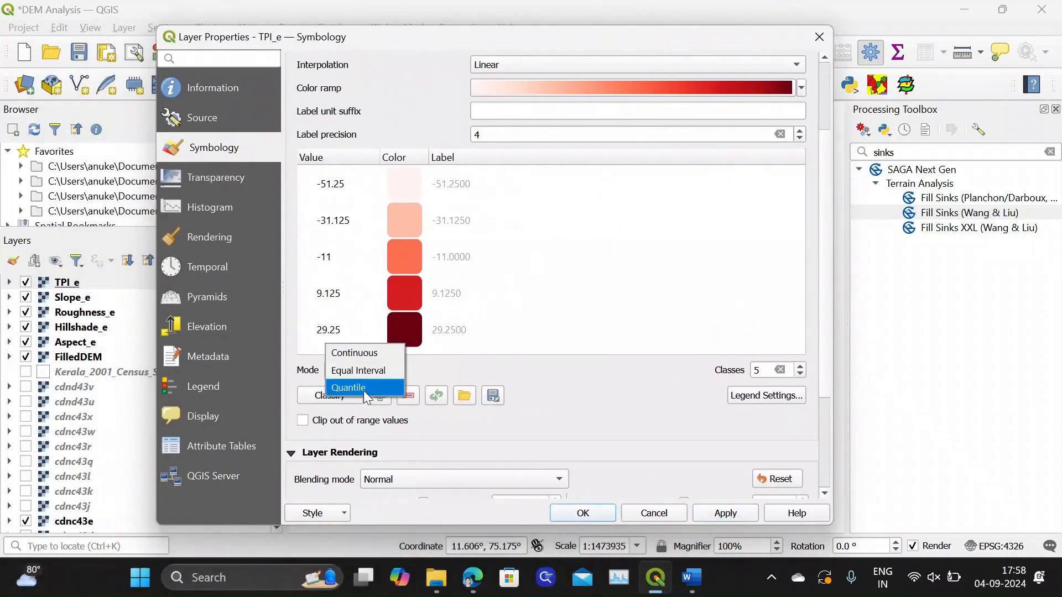
pyautogui.click(365, 390)
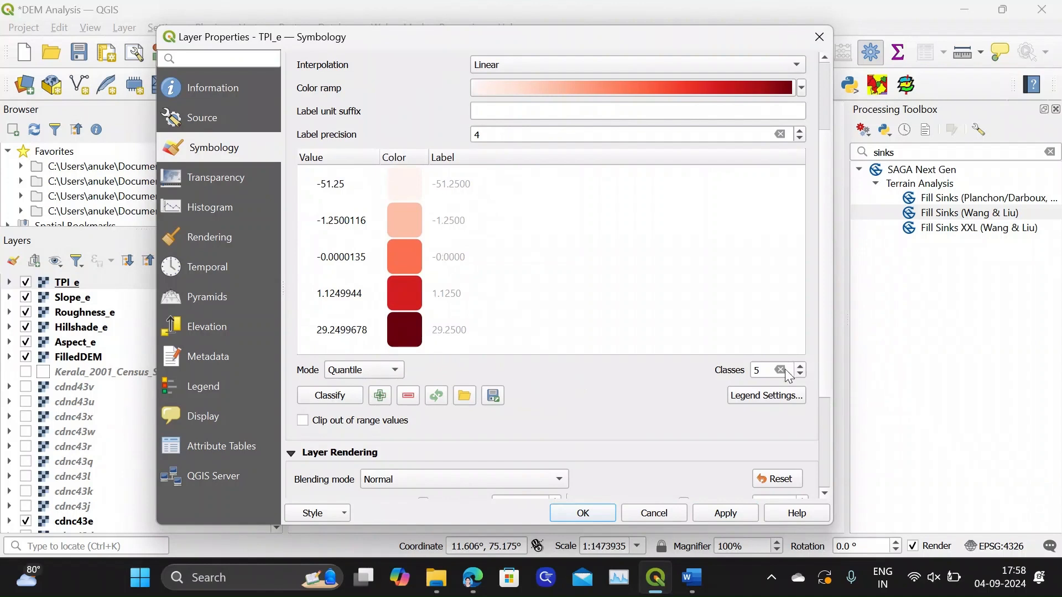
pyautogui.moveTo(765, 370); pyautogui.dragTo(744, 378)
pyautogui.write('8')
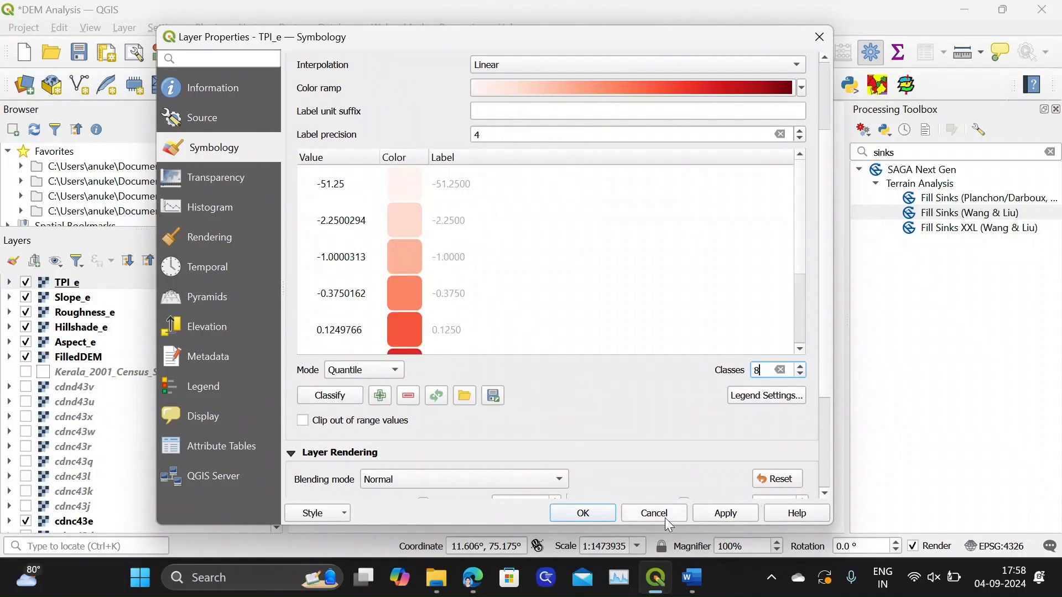
pyautogui.click(330, 395)
pyautogui.click(725, 513)
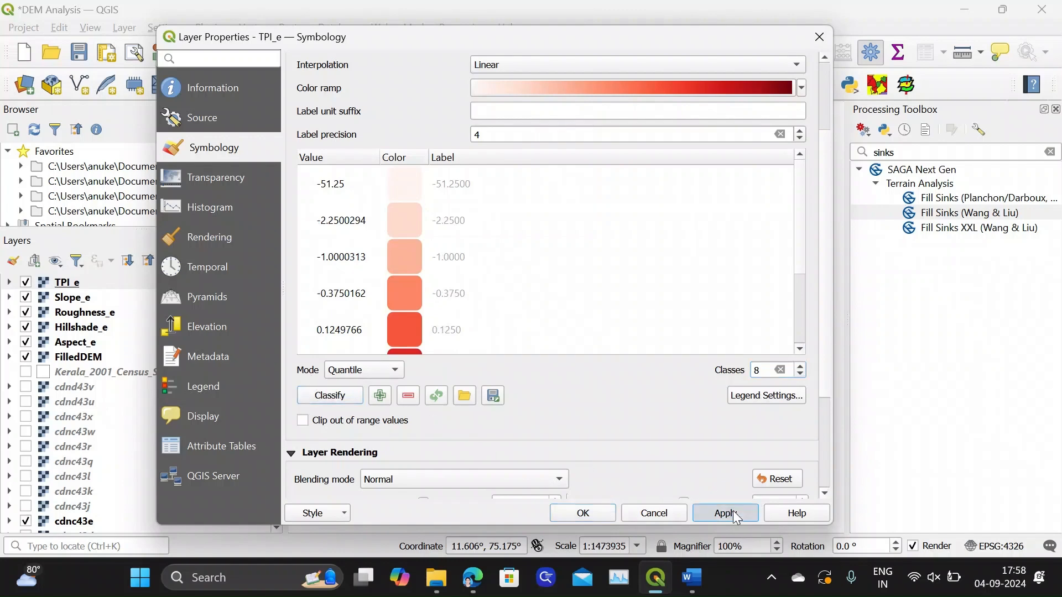
pyautogui.moveTo(694, 39); pyautogui.dragTo(593, 64)
# Increase the TPI_e classification to 15 classes, accept the symbology, and inspect the recolored map
pyautogui.doubleClick(649, 389)
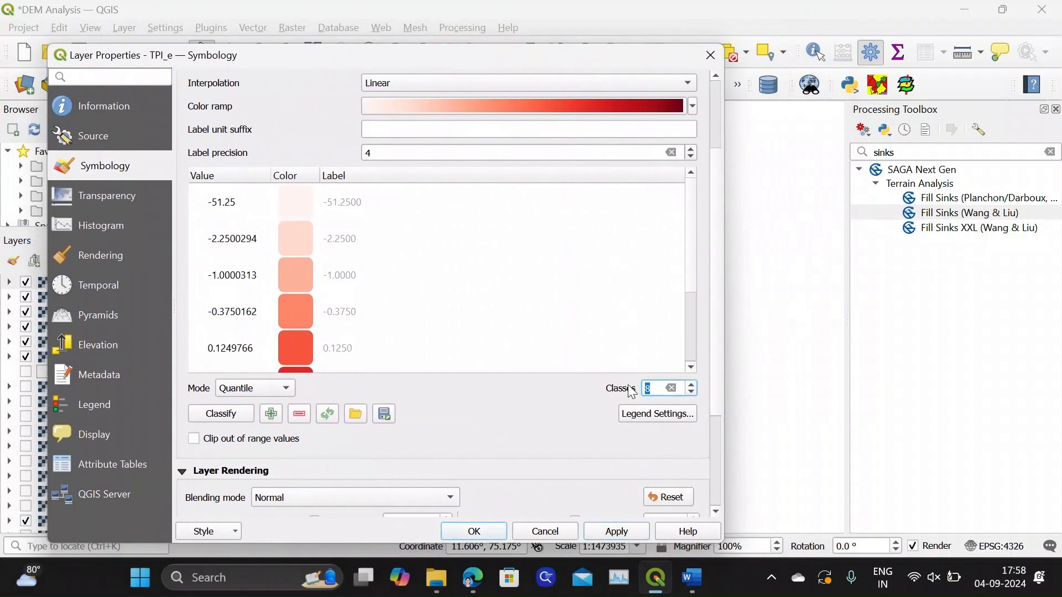
pyautogui.write('15')
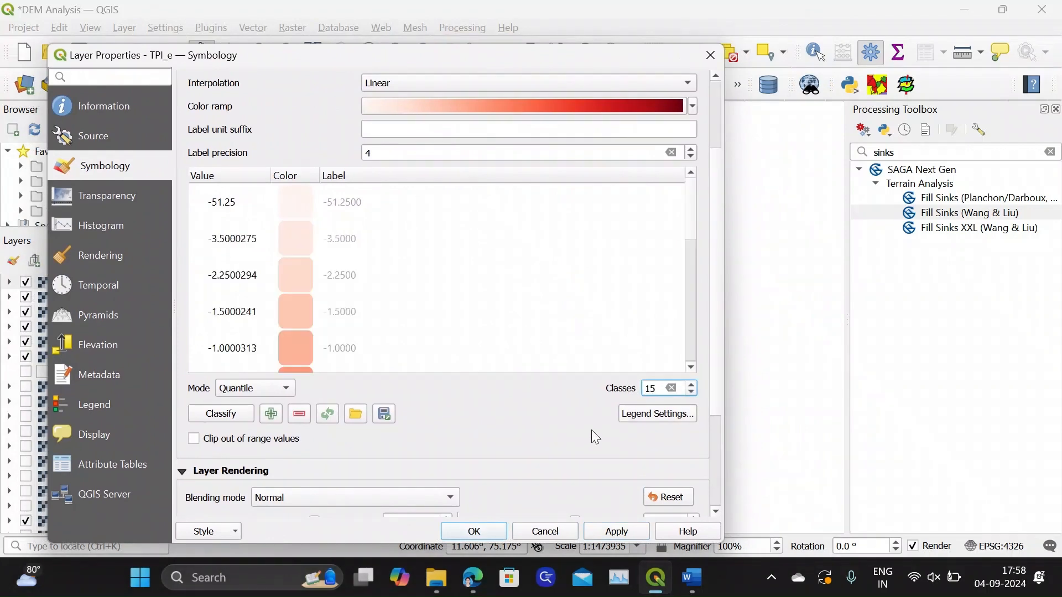
pyautogui.click(614, 532)
pyautogui.moveTo(630, 59); pyautogui.dragTo(549, 45)
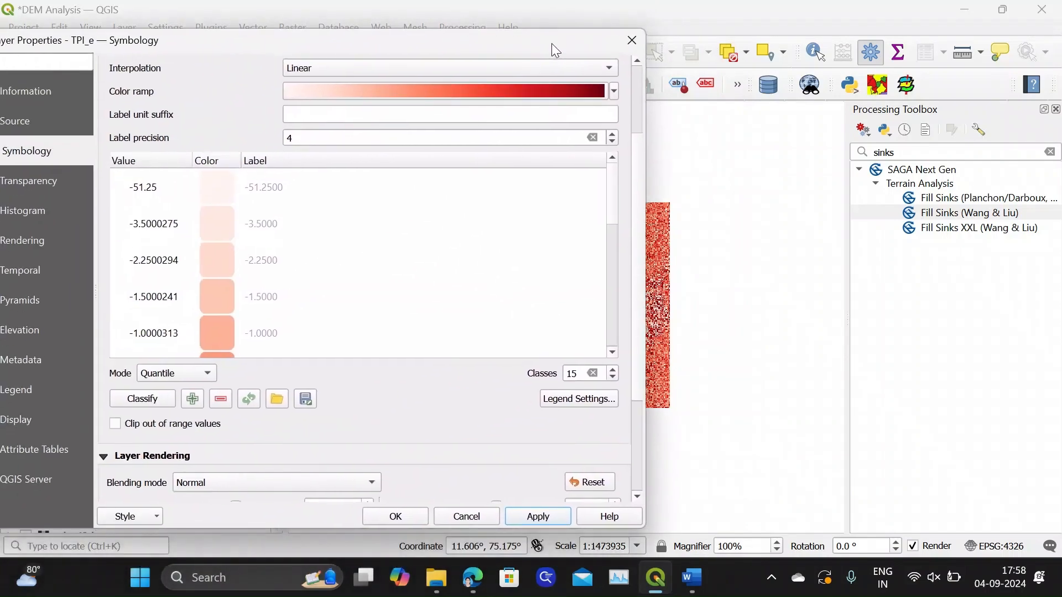
pyautogui.click(412, 513)
pyautogui.scroll(1, 564, 326)
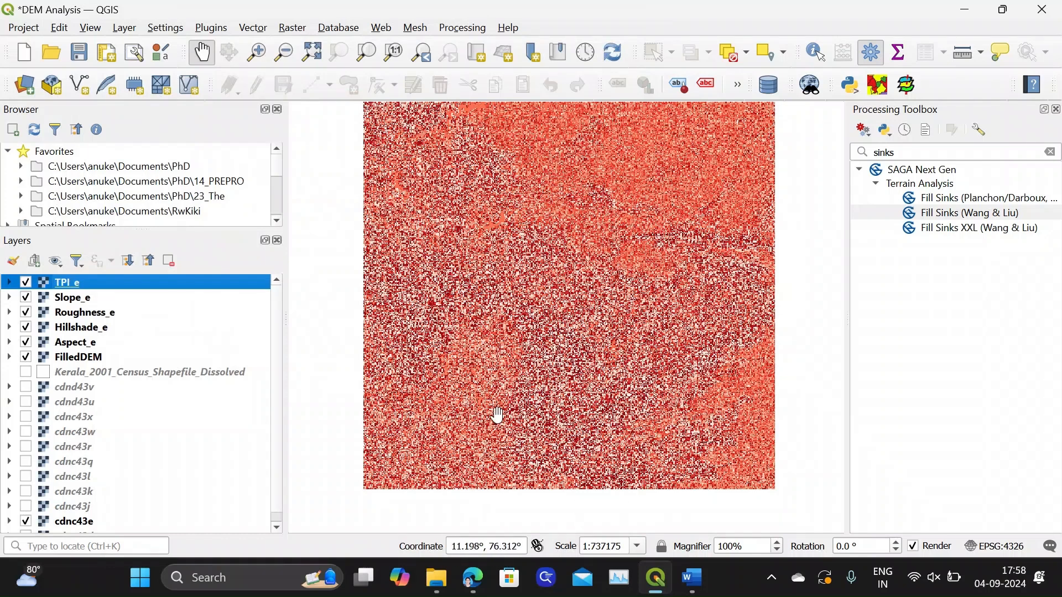
# Open the Slope_e layer's symbology and set it to Singleband pseudocolor rendering with the Turbo color ramp
pyautogui.rightClick(74, 289)
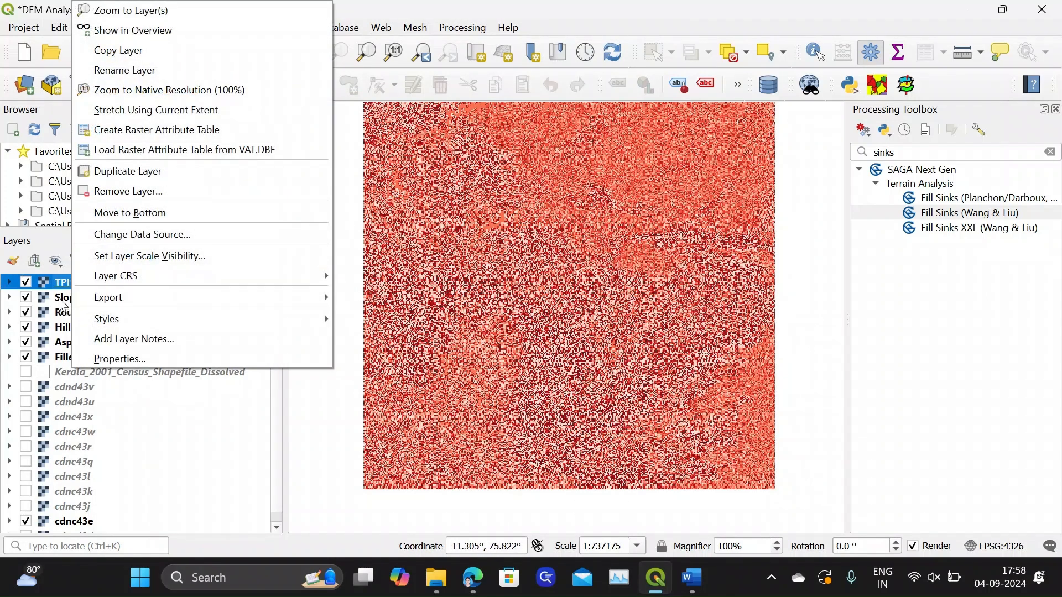
pyautogui.click(74, 297)
pyautogui.rightClick(74, 297)
pyautogui.click(111, 356)
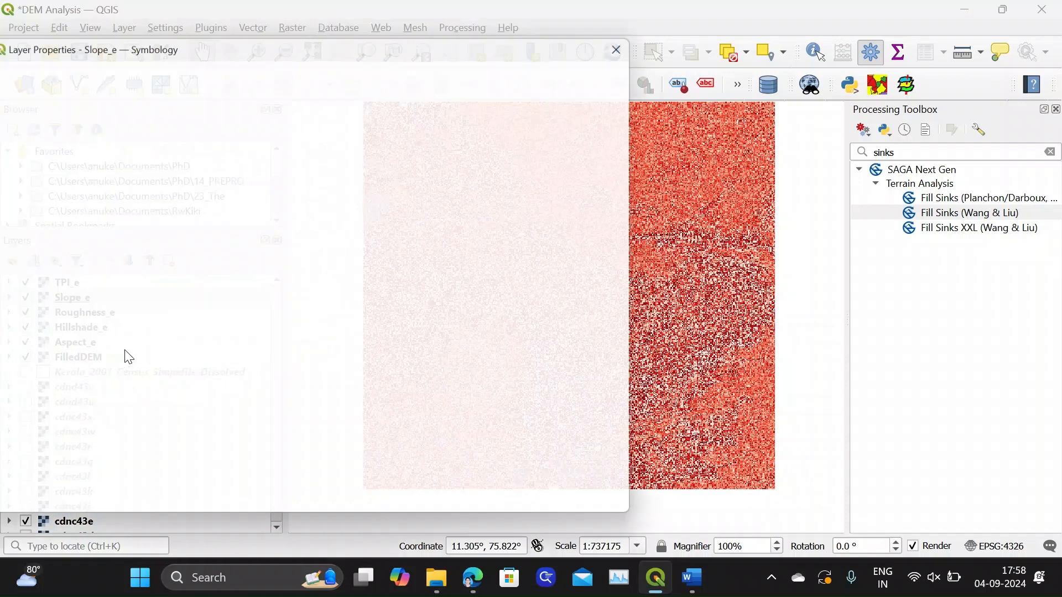
pyautogui.click(232, 89)
pyautogui.click(221, 99)
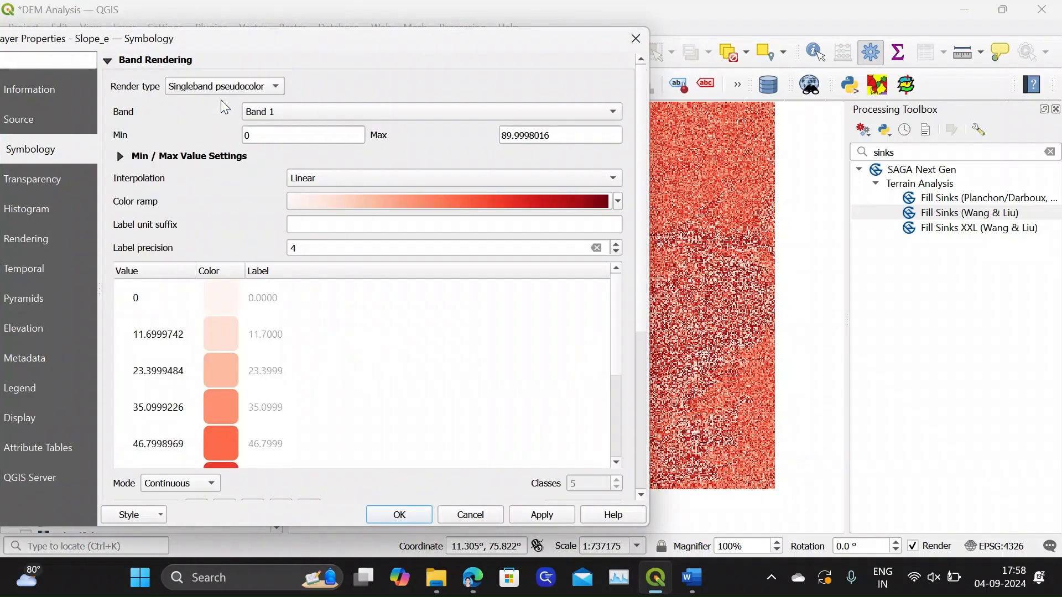
pyautogui.click(614, 203)
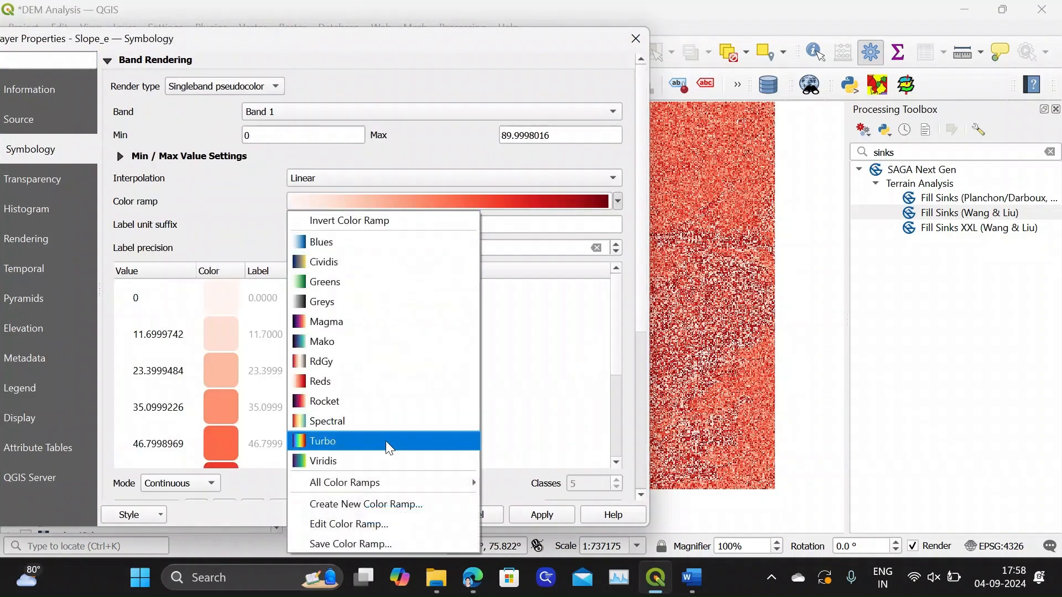
pyautogui.click(350, 444)
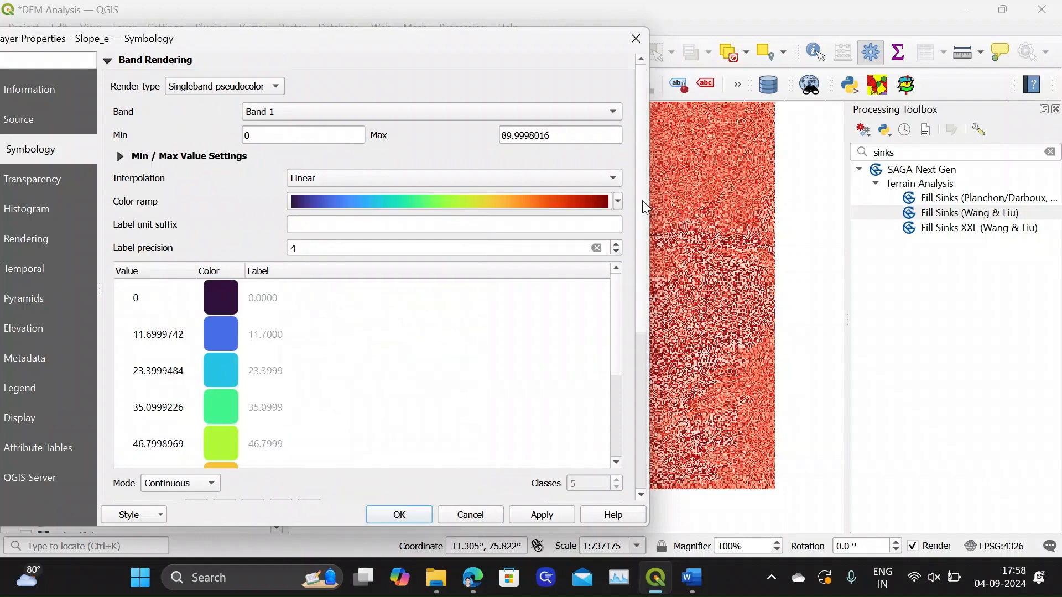
# Classify the Slope_e values in Quantile mode with 5 classes and accept the symbology
pyautogui.scroll(-5, 639, 274)
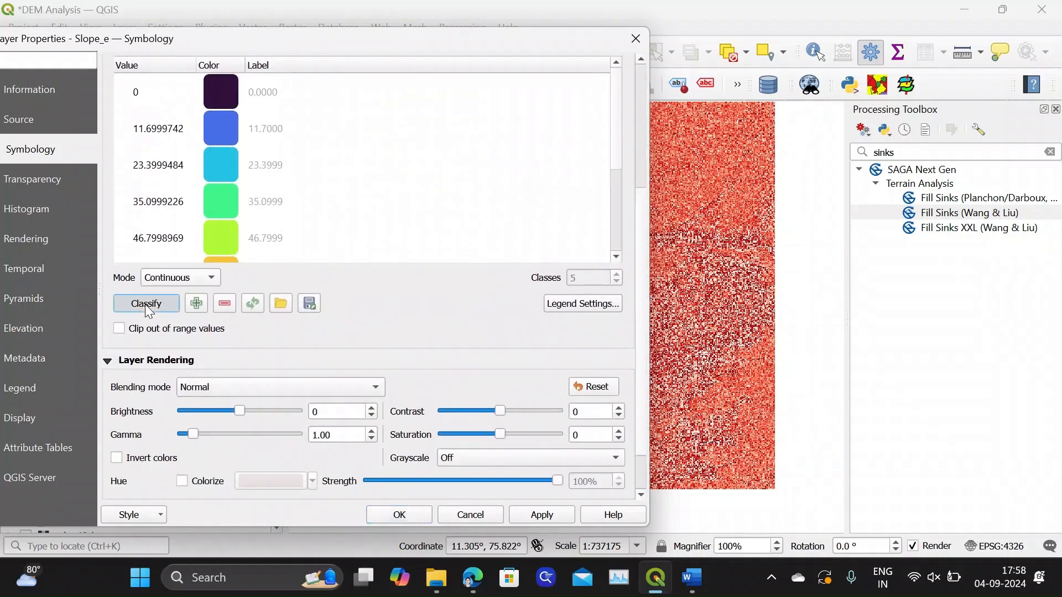
pyautogui.click(146, 303)
pyautogui.click(205, 278)
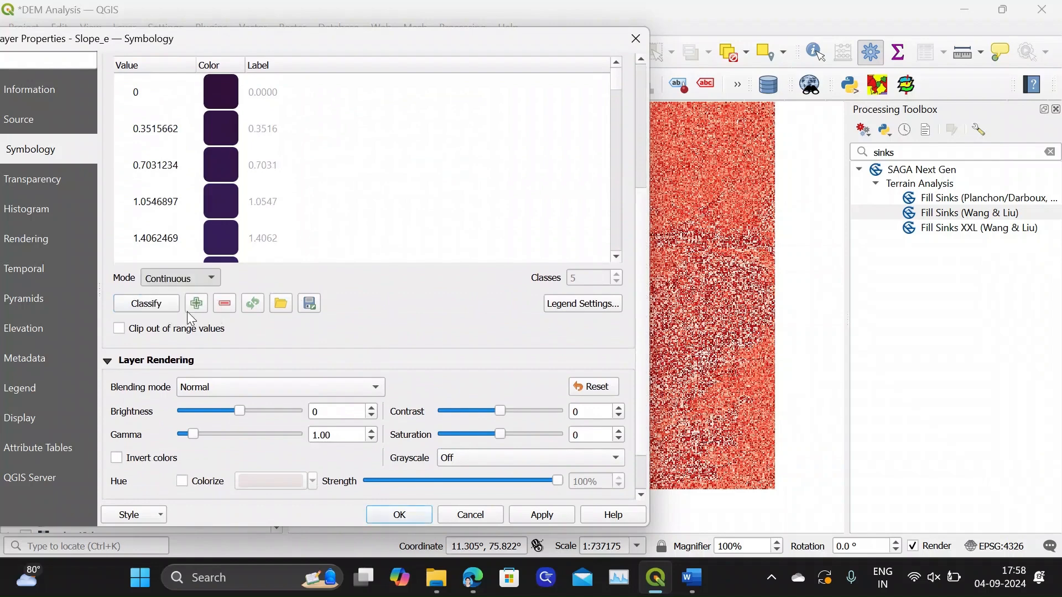
pyautogui.click(193, 318)
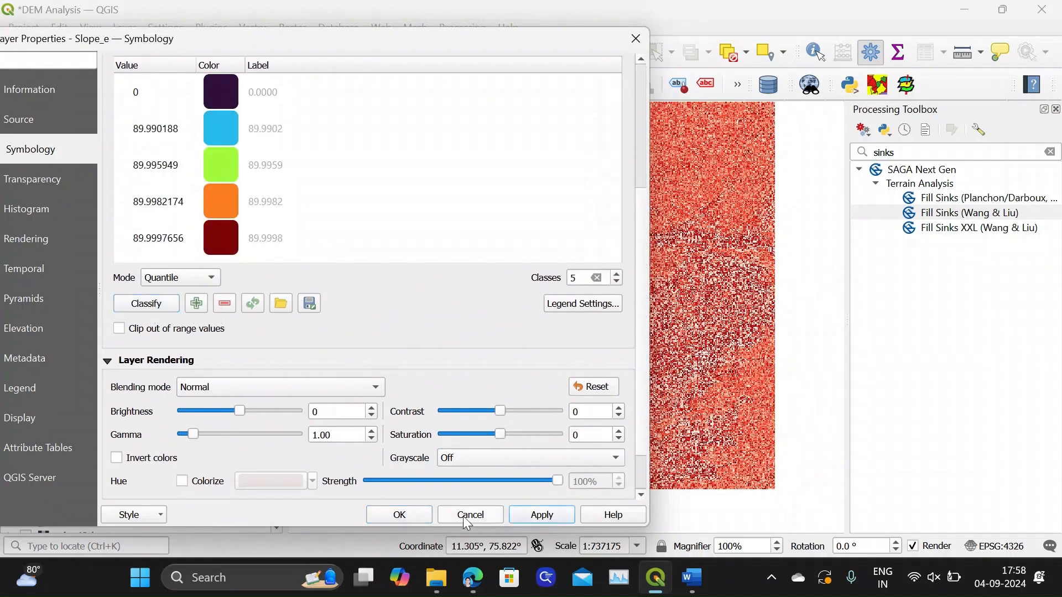
pyautogui.click(411, 514)
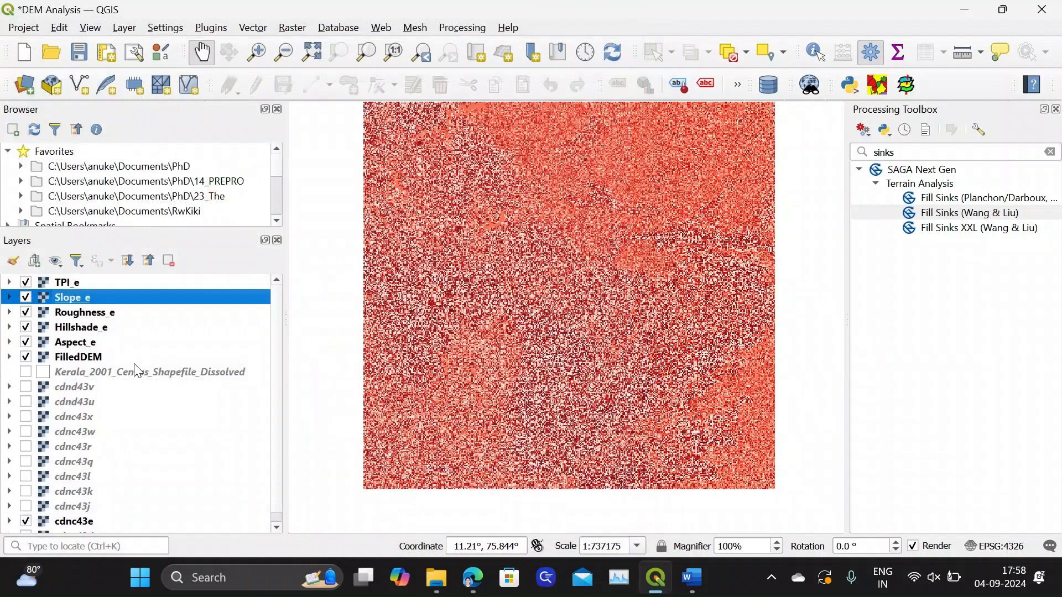
# Hide the TPI_e layer and inspect the recolored Slope_e map
pyautogui.click(26, 283)
pyautogui.moveTo(588, 261); pyautogui.dragTo(581, 310)
pyautogui.scroll(-1, 618, 294)
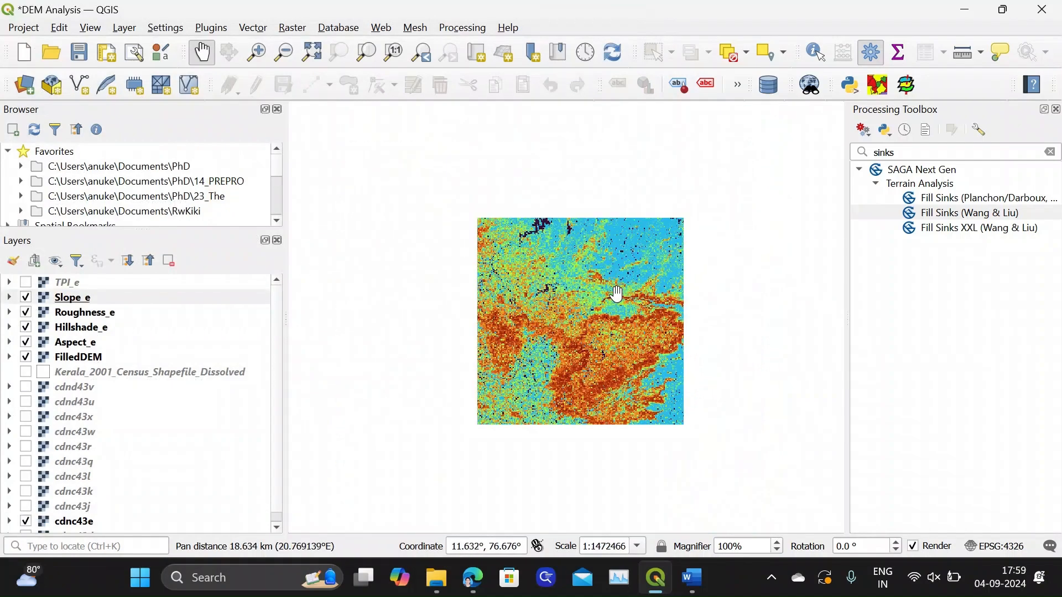
pyautogui.scroll(1, 599, 335)
pyautogui.scroll(-1, 612, 312)
pyautogui.scroll(1, 613, 311)
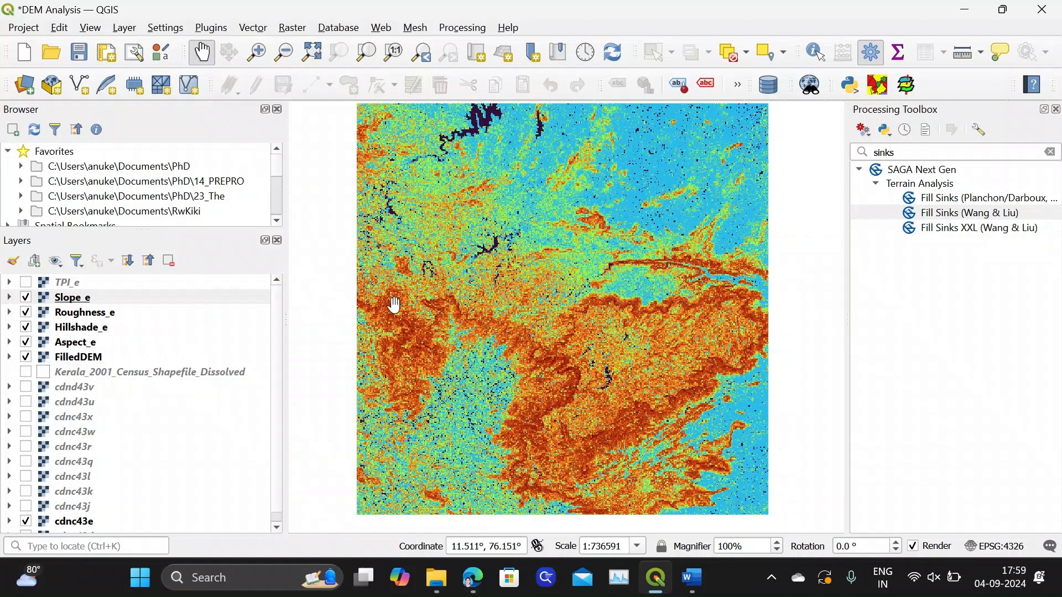
# Hide the Slope_e layer and set the Roughness_e layer's symbology to Singleband pseudocolor rendering
pyautogui.click(26, 298)
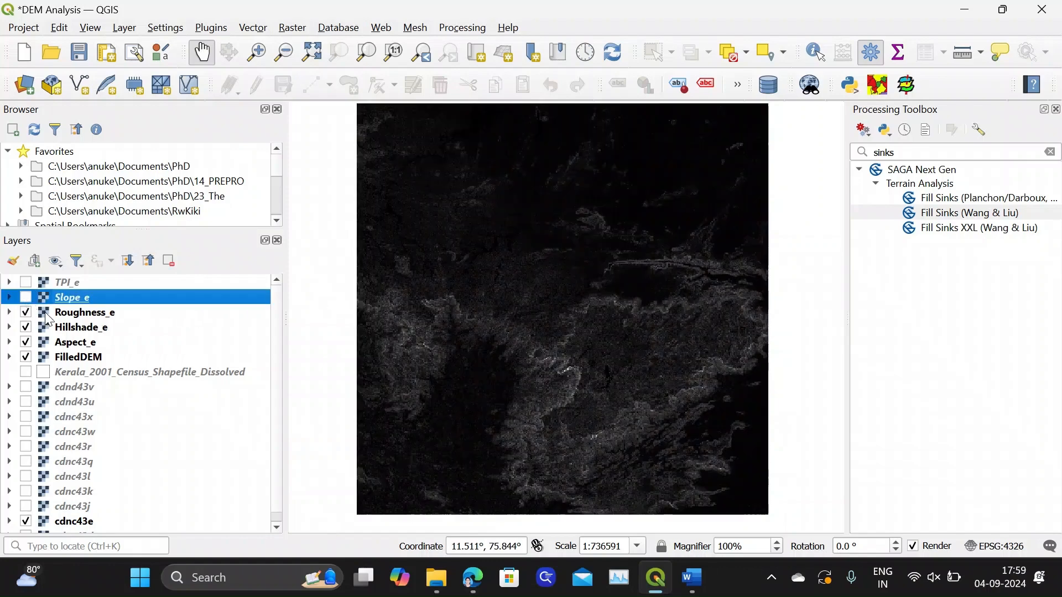
pyautogui.rightClick(91, 313)
pyautogui.click(128, 358)
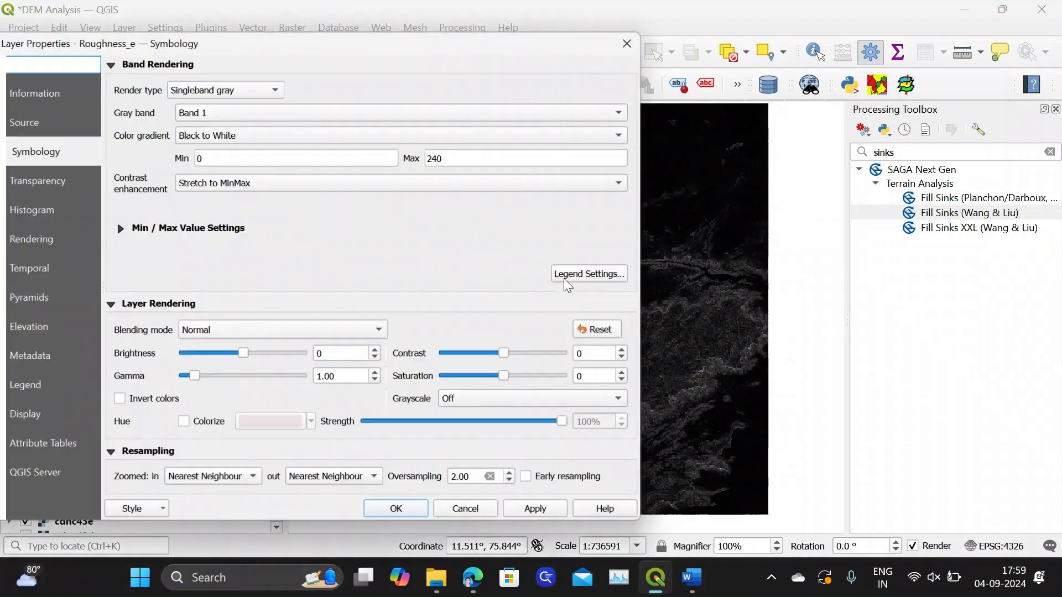
pyautogui.click(258, 88)
pyautogui.click(248, 105)
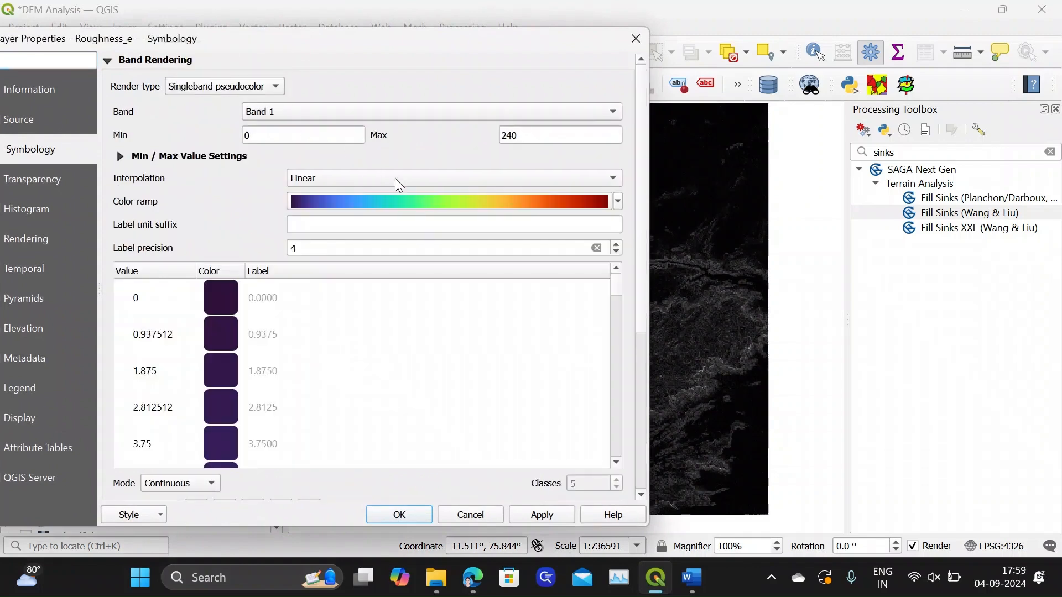
# Choose the Cividis color ramp for Roughness_e and invert it so it runs from yellow to dark blue
pyautogui.click(618, 202)
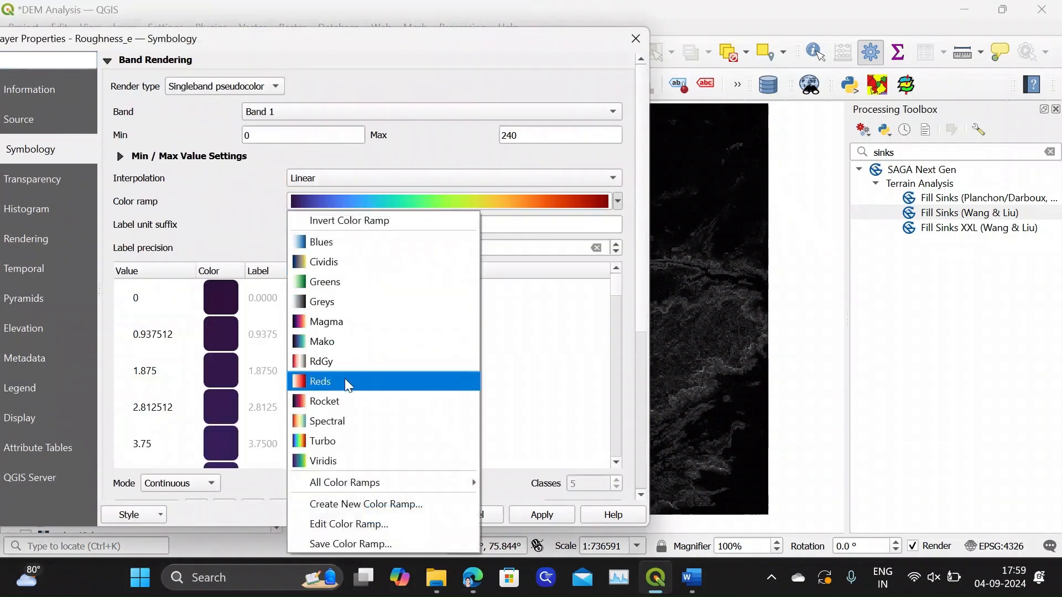
pyautogui.click(322, 261)
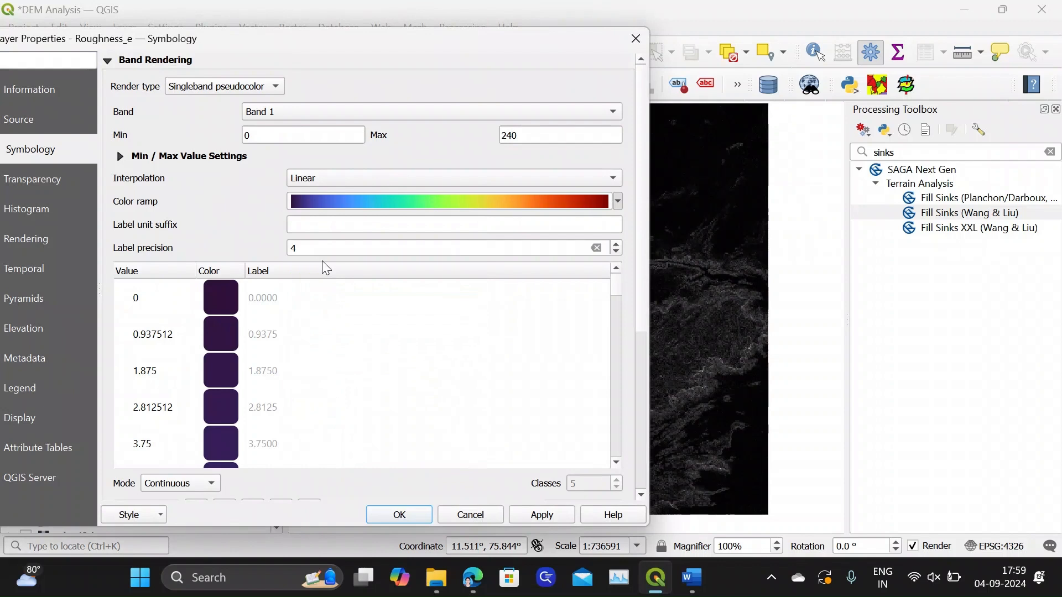
pyautogui.click(525, 203)
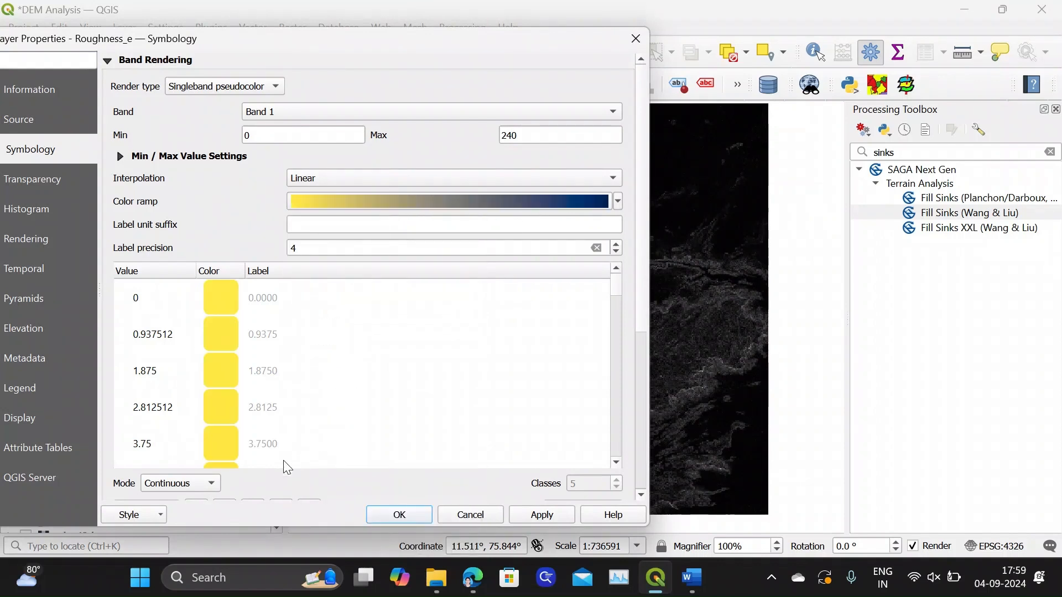
# Classify the Roughness_e values in Quantile mode with 5 classes, accept the symbology, and inspect the recolored map
pyautogui.click(178, 490)
pyautogui.click(166, 516)
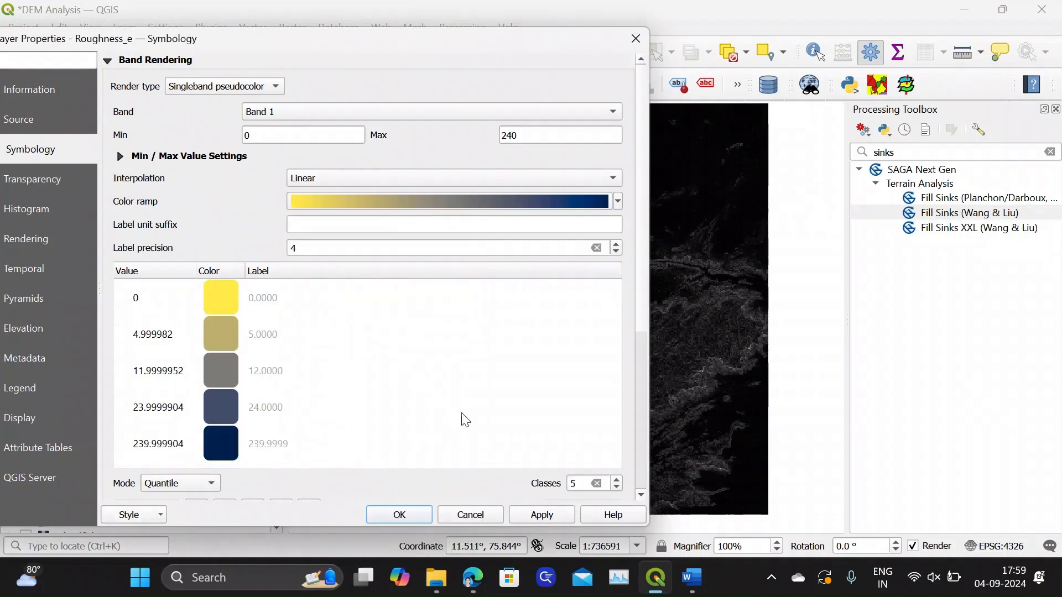
pyautogui.scroll(-4, 638, 320)
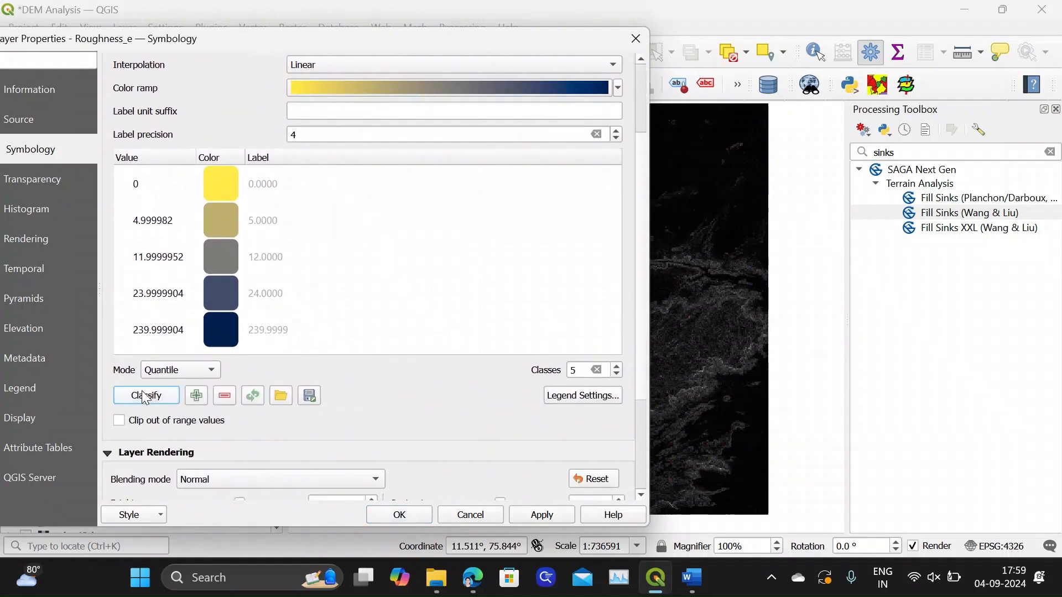
pyautogui.click(542, 517)
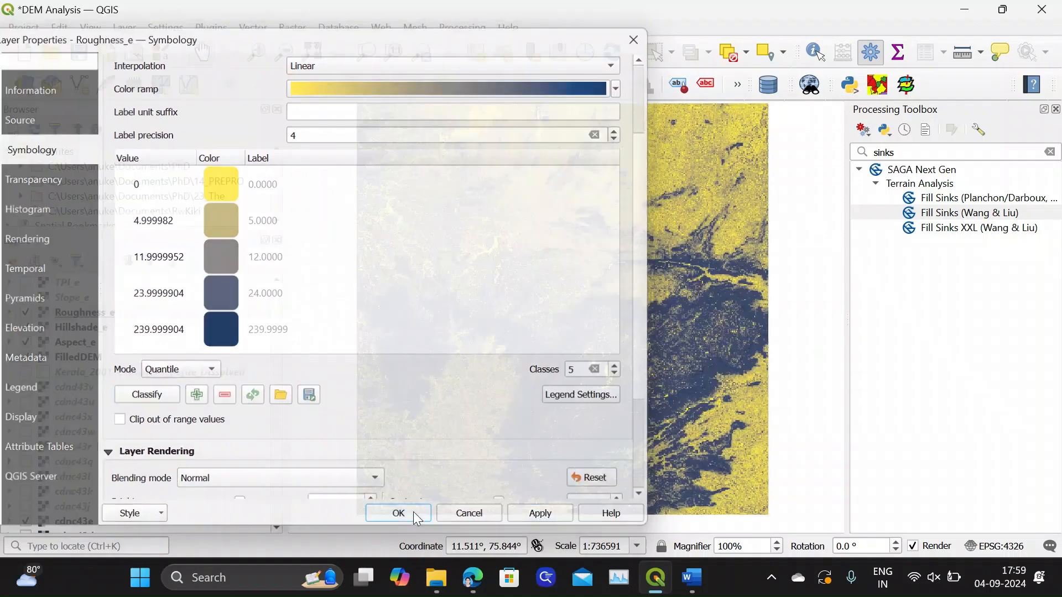
pyautogui.click(410, 512)
pyautogui.scroll(-1, 649, 288)
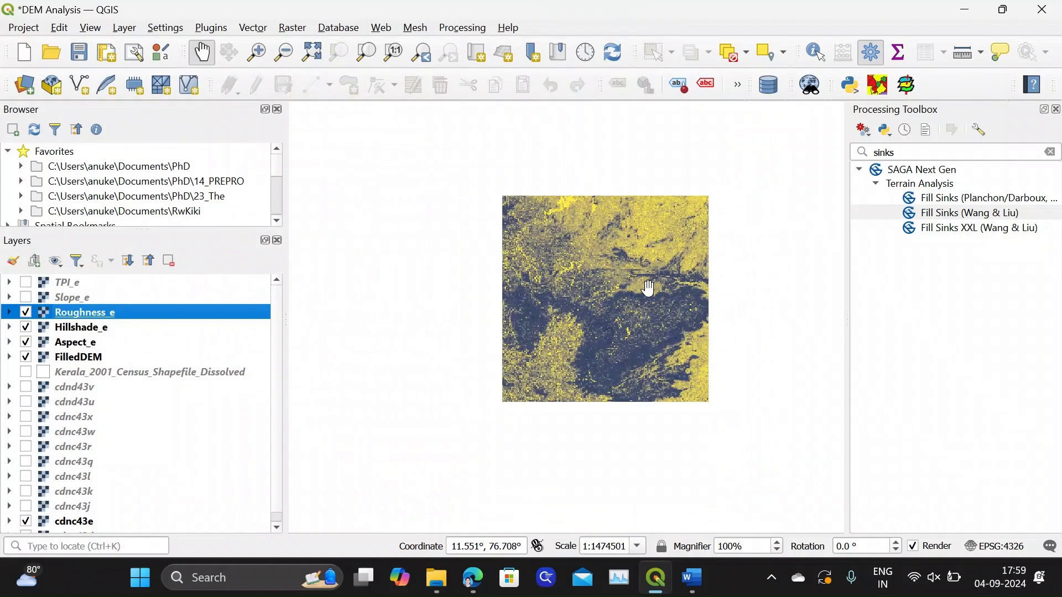
pyautogui.scroll(1, 649, 288)
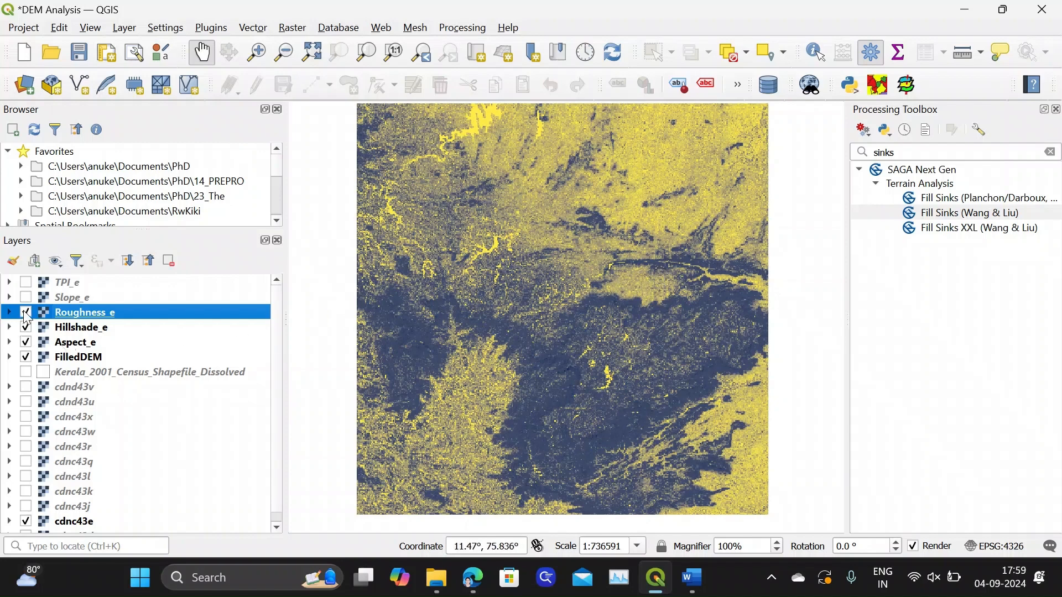
# Hide the Roughness_e and Hillshade_e layers and set the Aspect_e layer's symbology to Singleband pseudocolor rendering
pyautogui.click(26, 313)
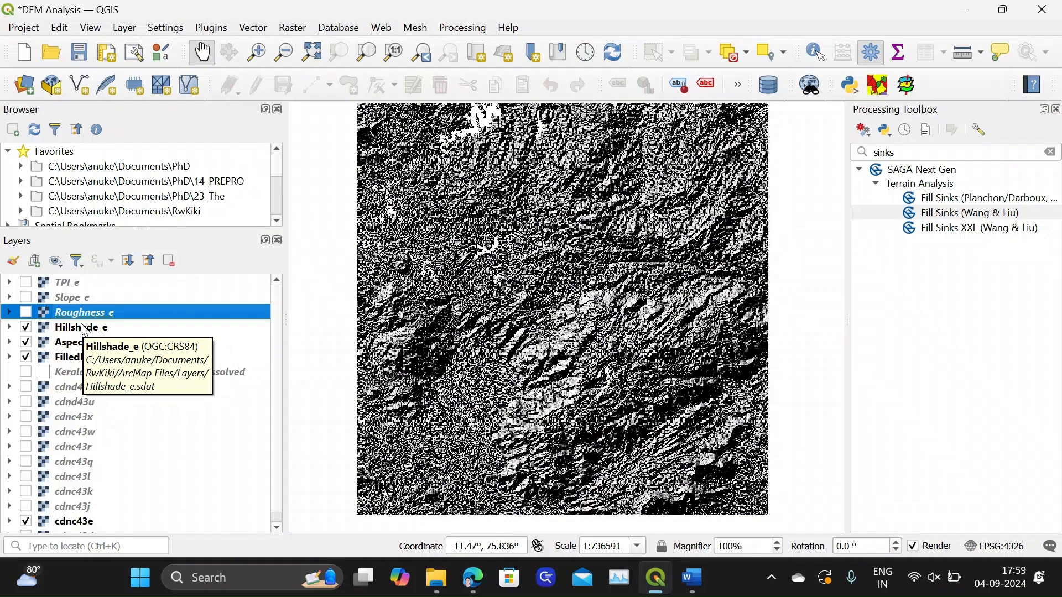
pyautogui.click(26, 327)
pyautogui.click(61, 345)
pyautogui.rightClick(72, 345)
pyautogui.click(123, 358)
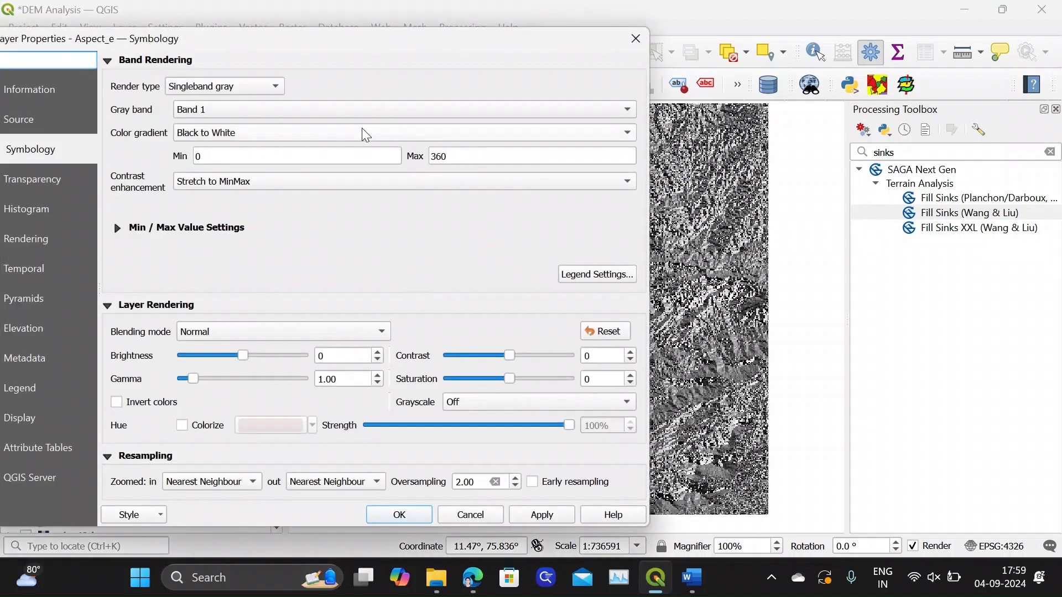
pyautogui.click(257, 85)
pyautogui.click(248, 100)
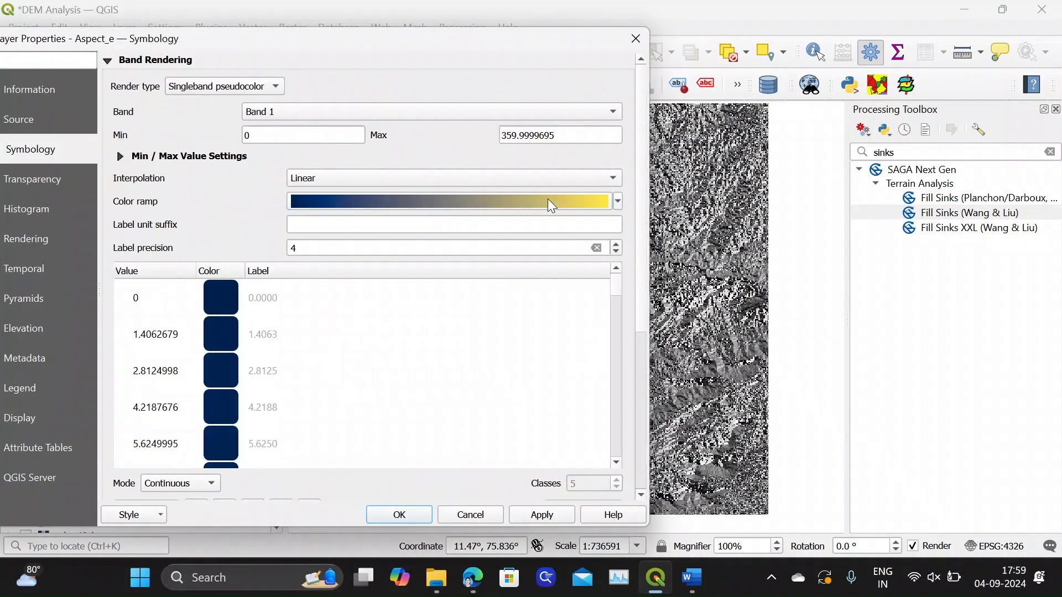
# Give Aspect_e the Greens color ramp, classify its values in Quantile mode with 5 classes, and accept the symbology
pyautogui.click(616, 201)
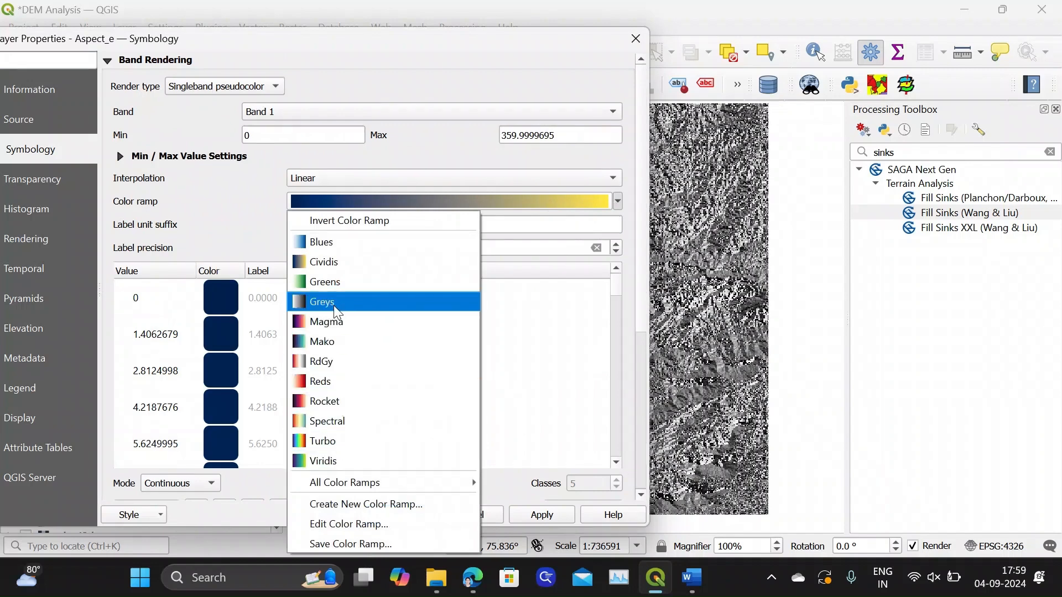
pyautogui.click(332, 281)
pyautogui.click(166, 485)
pyautogui.click(170, 501)
pyautogui.click(190, 485)
pyautogui.click(181, 500)
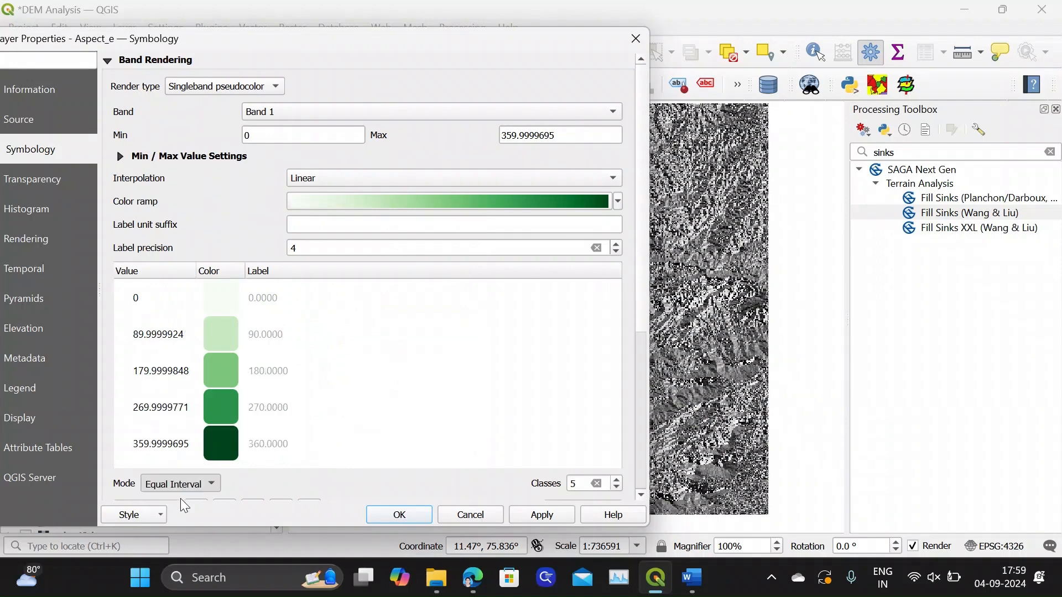
pyautogui.moveTo(636, 293); pyautogui.dragTo(639, 359)
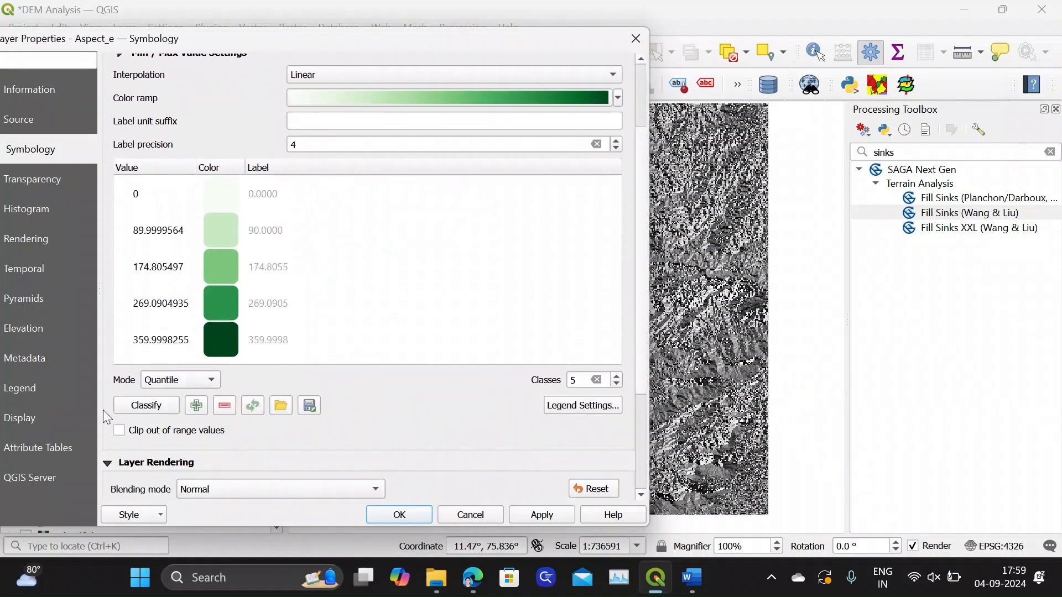
pyautogui.click(549, 521)
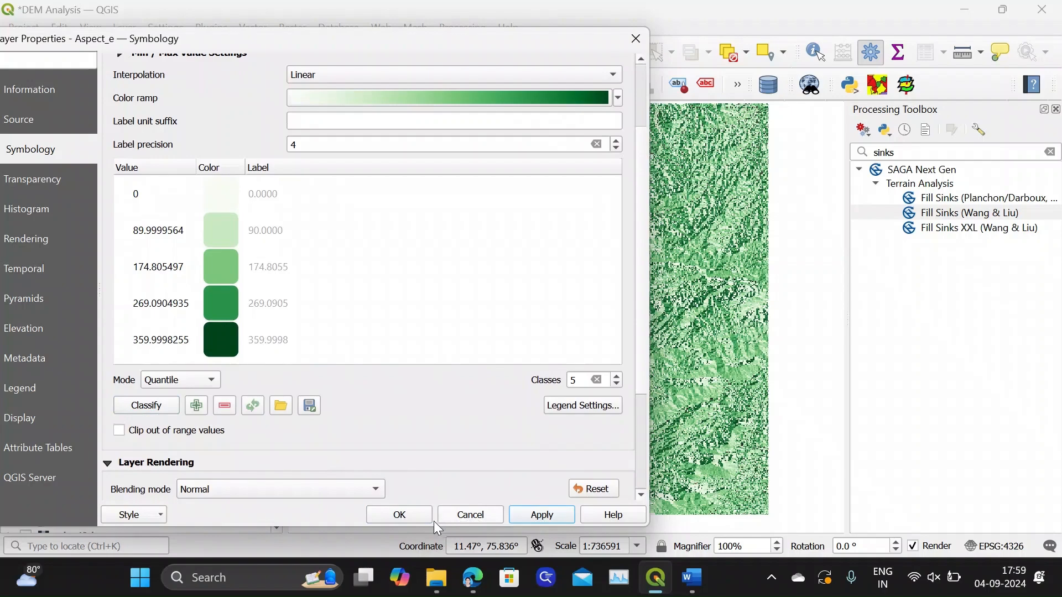
pyautogui.click(417, 516)
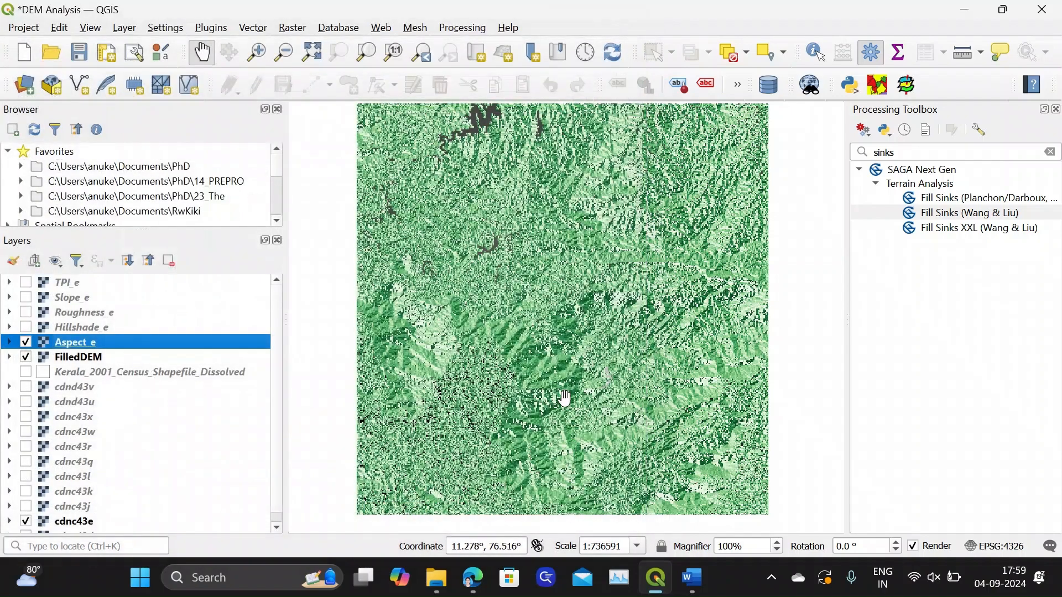
# Hide the FilledDEM layer and inspect the recolored Aspect_e map
pyautogui.click(26, 342)
pyautogui.click(26, 342)
pyautogui.click(26, 358)
pyautogui.moveTo(581, 324); pyautogui.dragTo(559, 360)
pyautogui.scroll(-1, 589, 331)
pyautogui.scroll(1, 588, 330)
pyautogui.moveTo(587, 327); pyautogui.dragTo(607, 310)
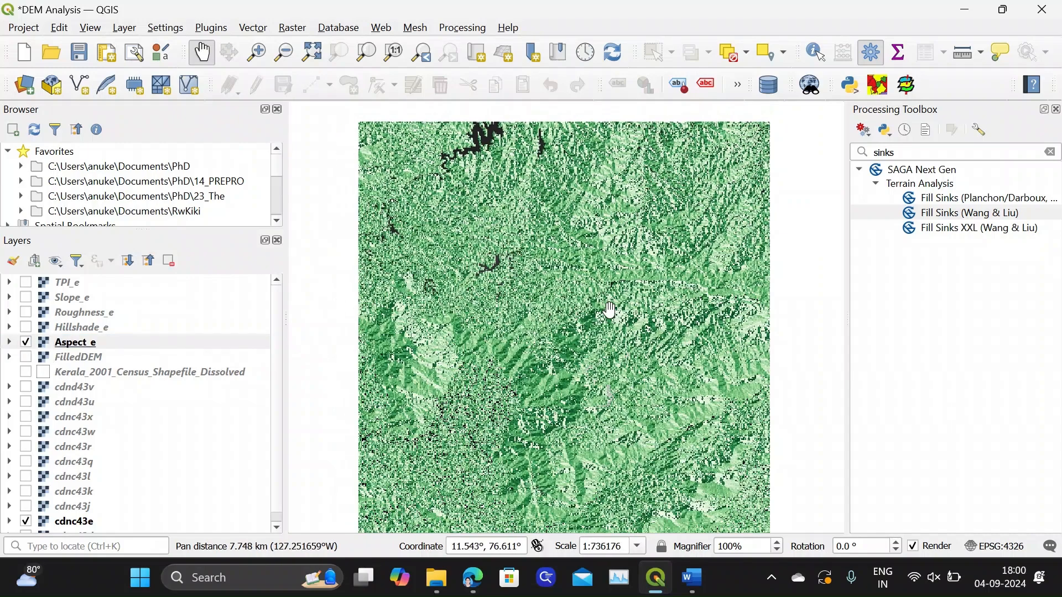
# Hide Aspect_e, compare the FilledDEM raster with the original cdnc43e raster, and leave both hidden
pyautogui.click(26, 343)
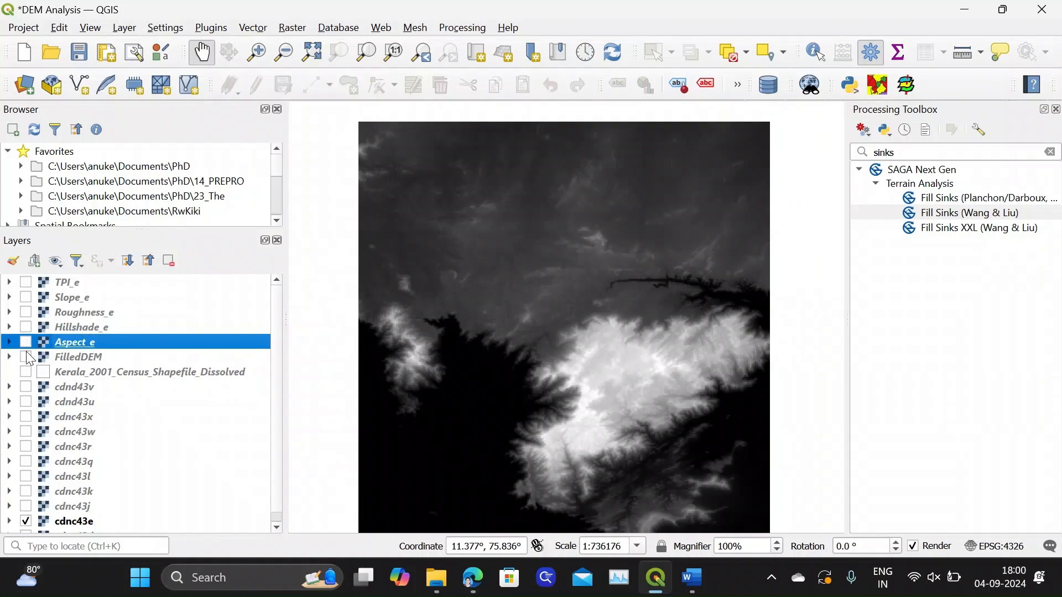
pyautogui.click(25, 357)
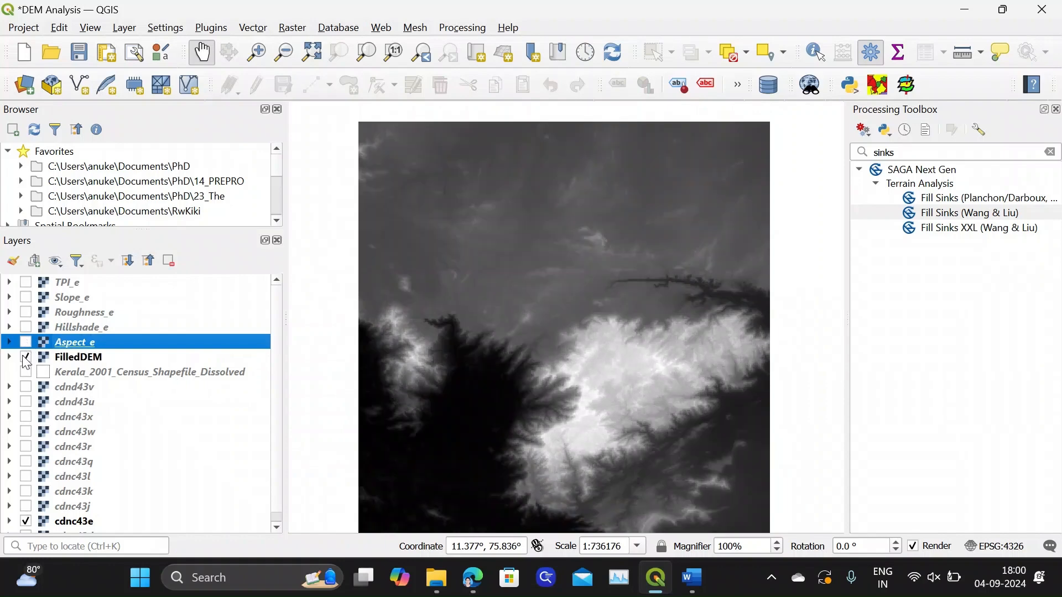
pyautogui.click(25, 357)
pyautogui.click(74, 522)
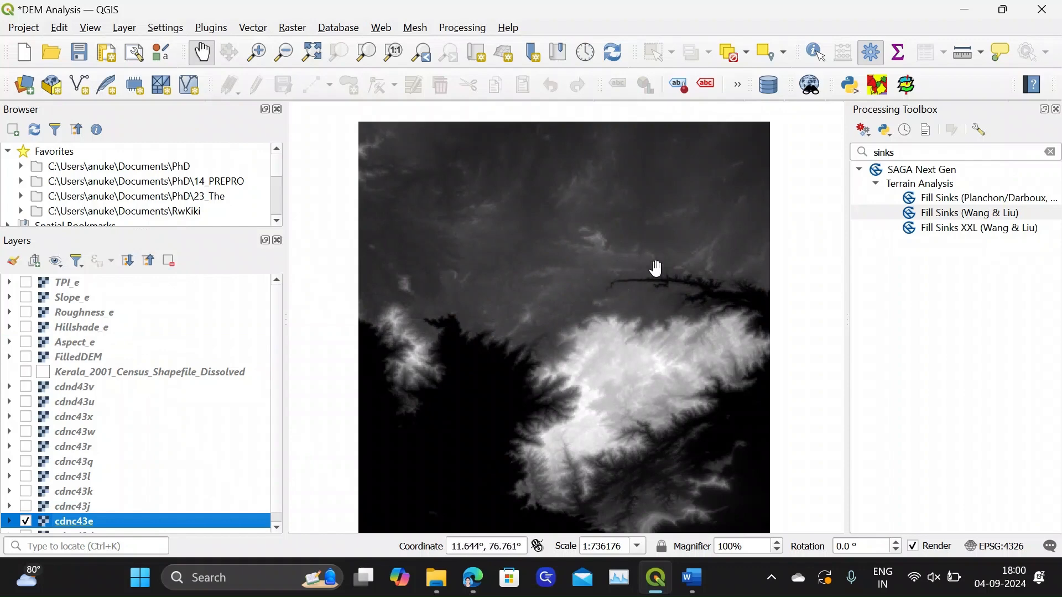
pyautogui.click(25, 357)
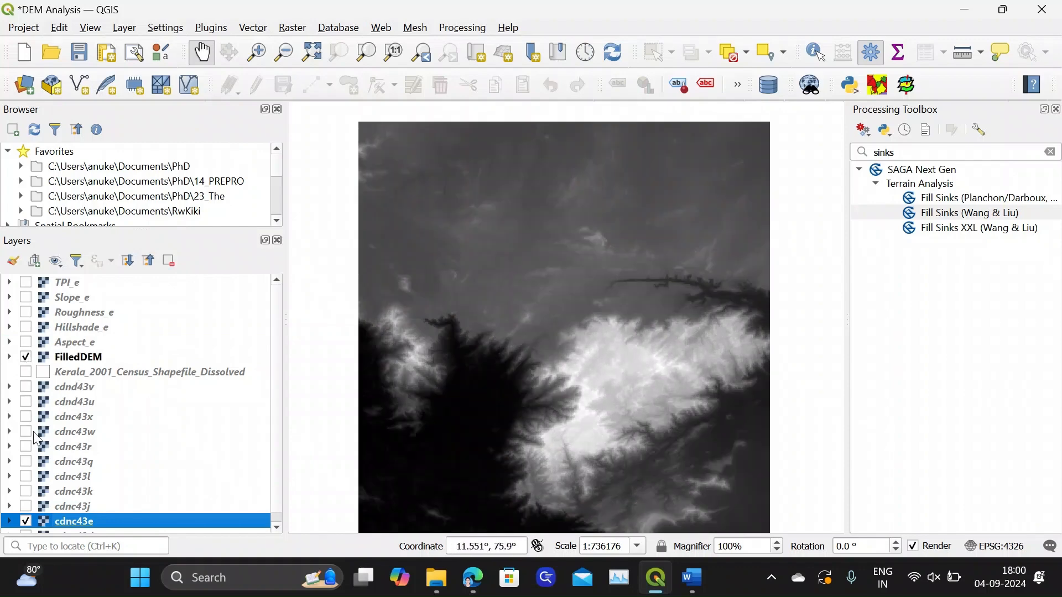
pyautogui.click(25, 522)
pyautogui.click(26, 358)
# Review the Aspect_e, Hillshade_e, Roughness_e, Slope_e and TPI_e maps one at a time, leaving only TPI_e shown
pyautogui.click(26, 343)
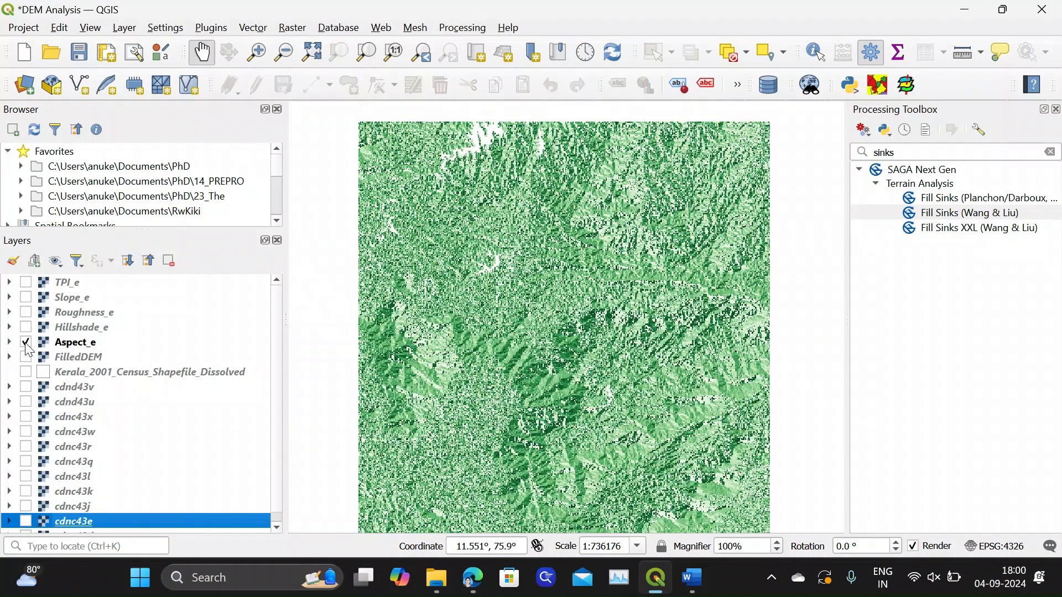
pyautogui.click(26, 343)
pyautogui.click(26, 328)
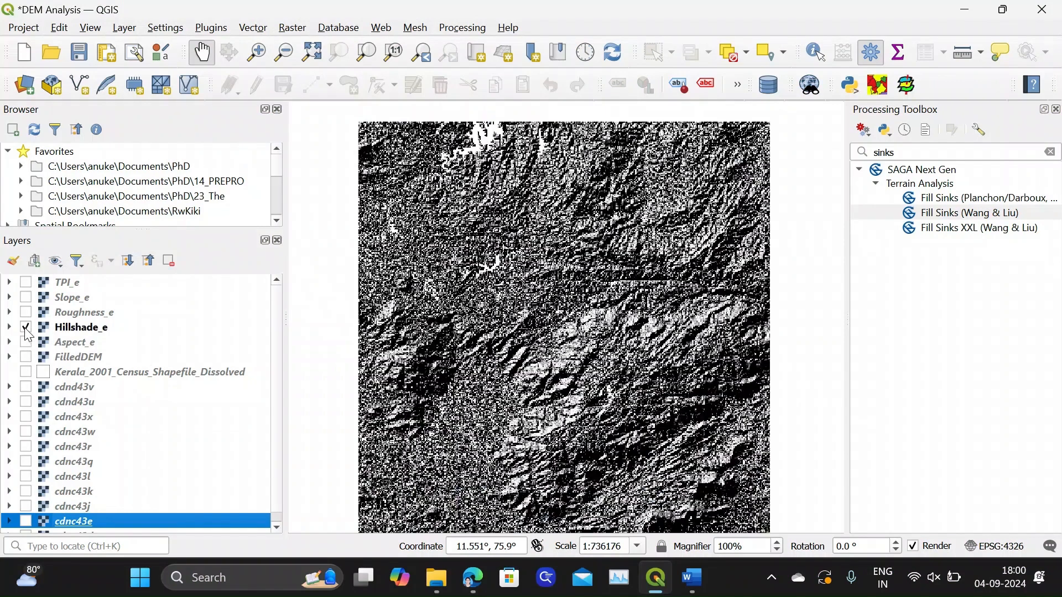
pyautogui.click(26, 328)
pyautogui.click(26, 313)
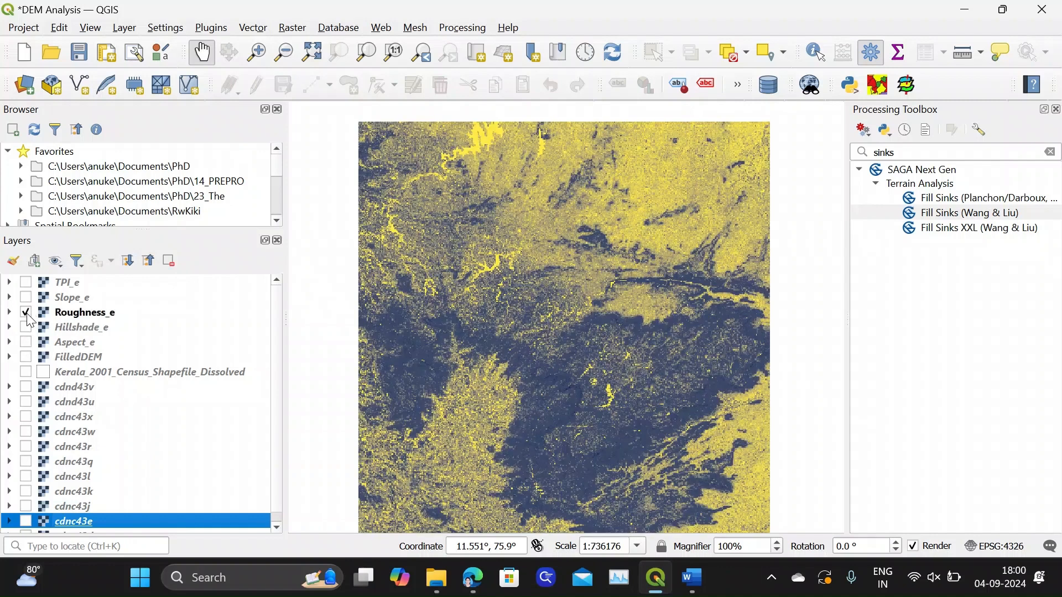
pyautogui.click(26, 313)
pyautogui.click(26, 298)
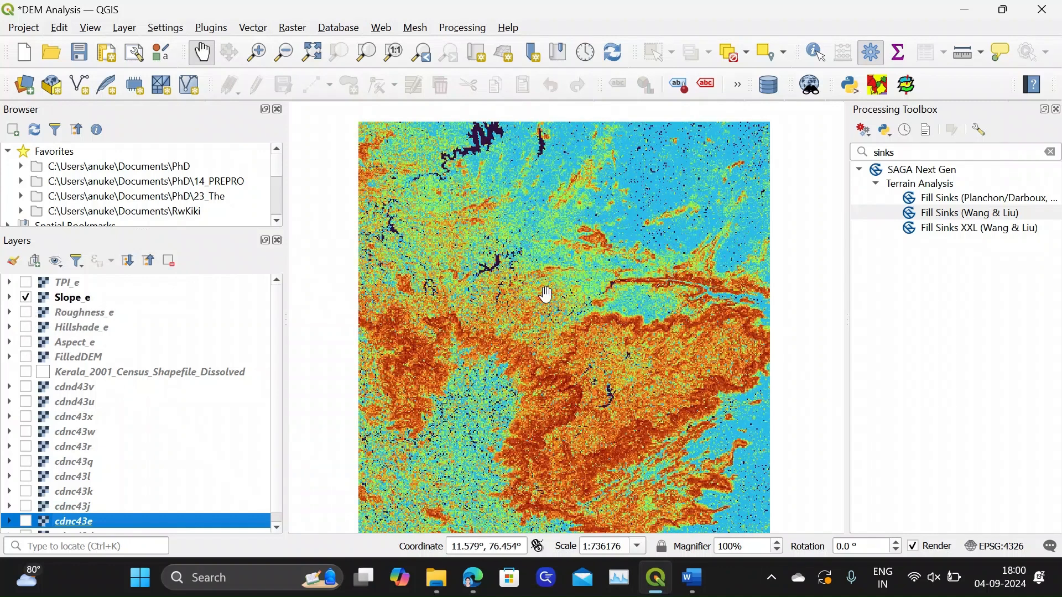
pyautogui.click(25, 298)
pyautogui.click(26, 284)
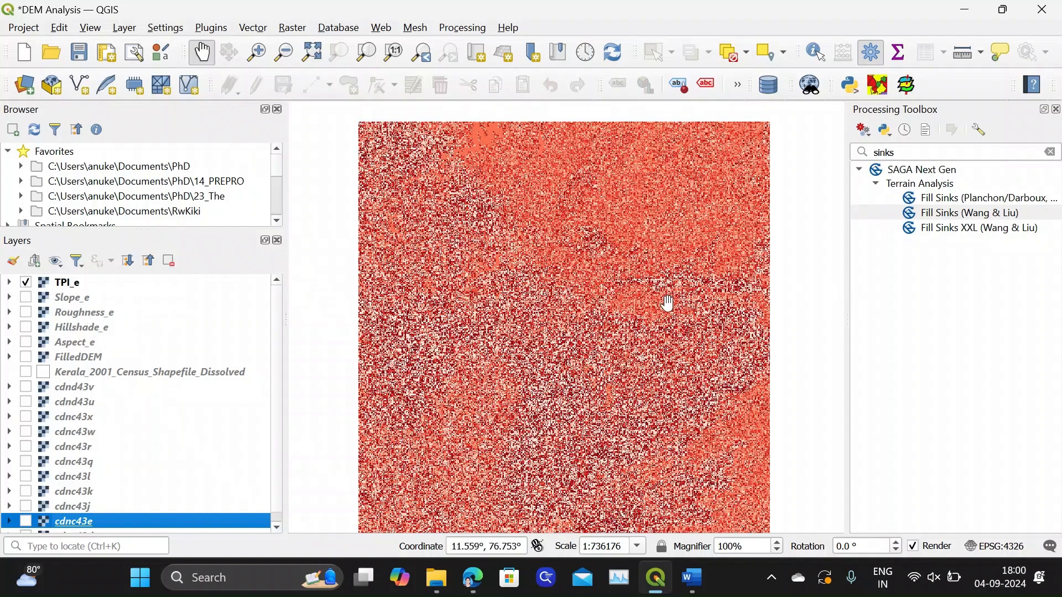